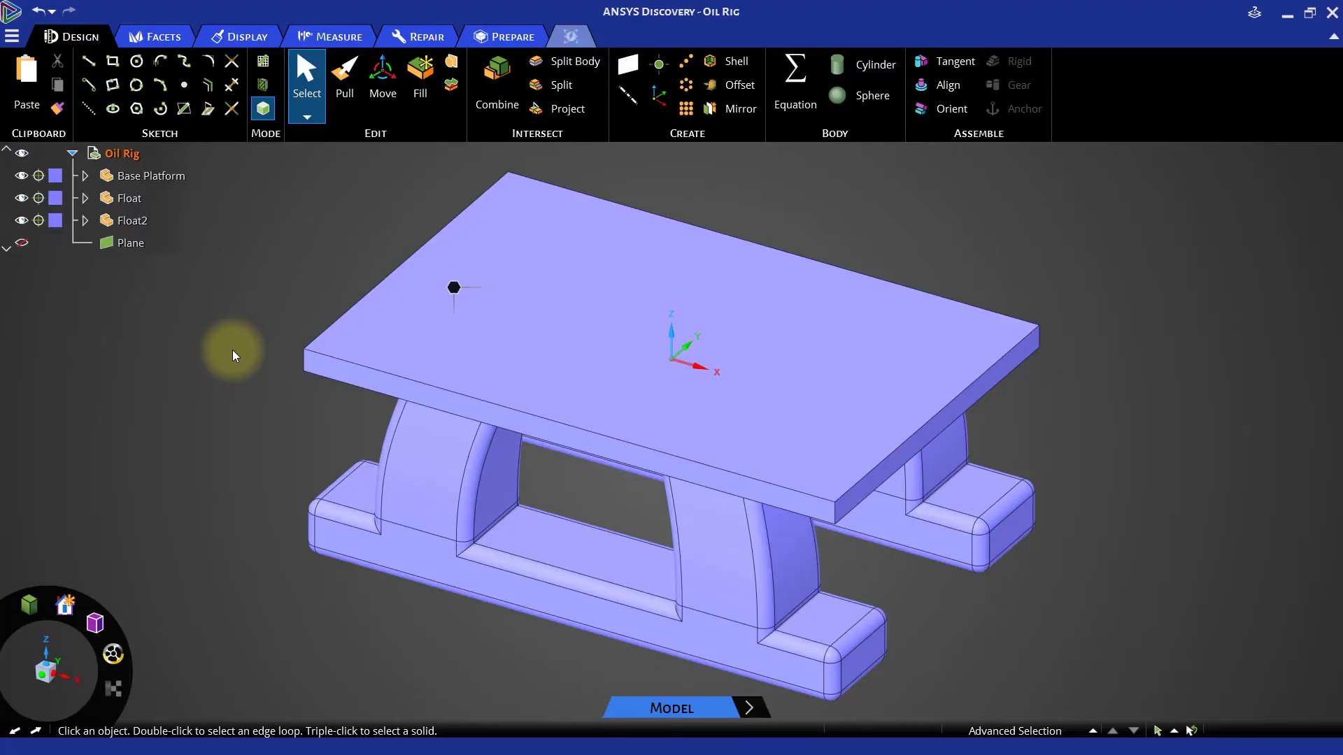
- Activate the Base Platform component for modeling
click(175, 181)
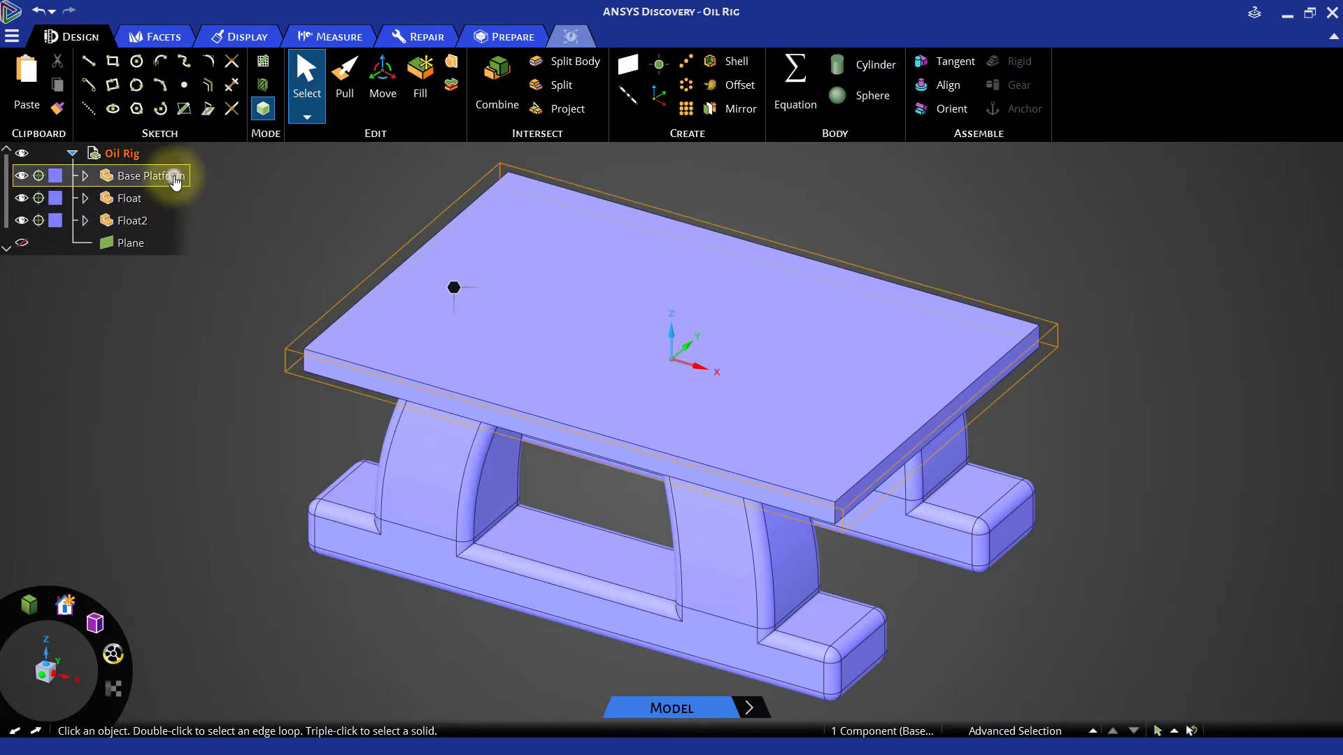
right_click(175, 181)
click(218, 281)
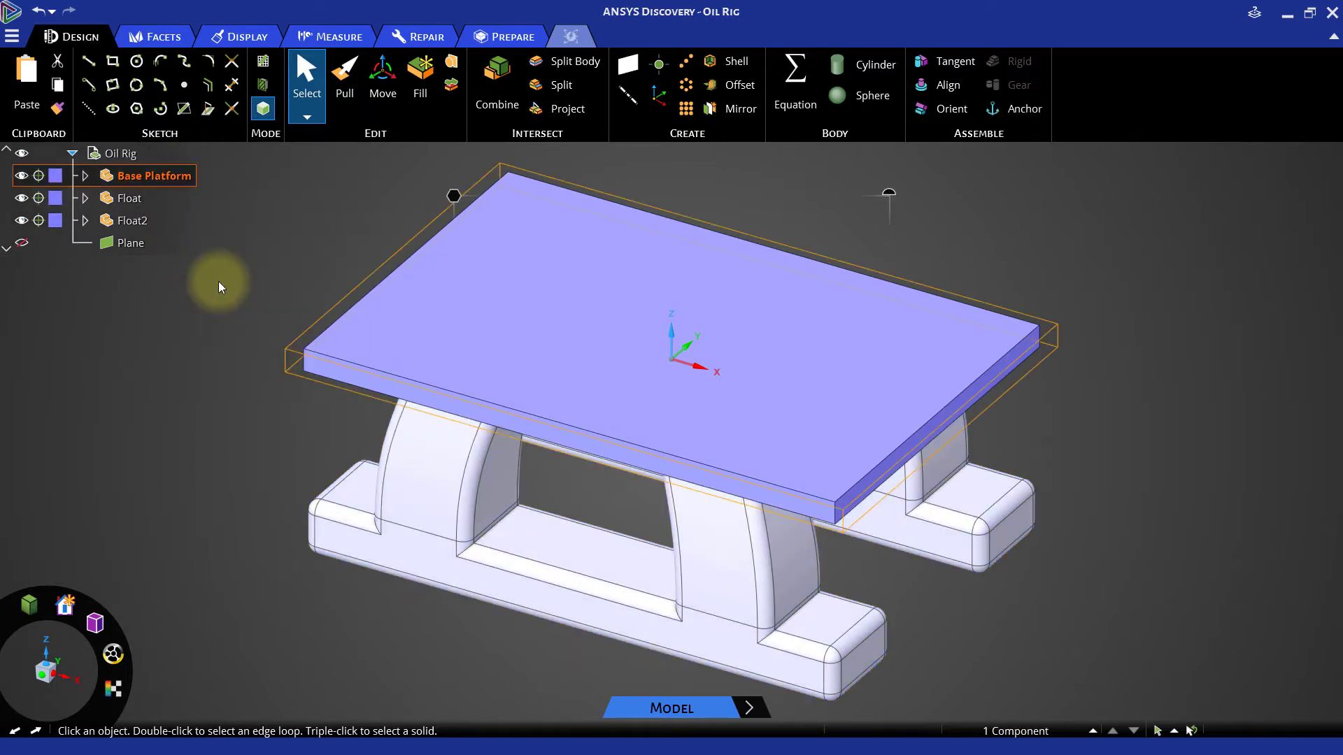
click(218, 281)
- Sketch a 20 m-wide rectangle at the top corner of the platform's end face
mouse_move(213, 315)
middle_down()
mouse_move(264, 350)
mouse_move(360, 285)
middle_up()
click(453, 268)
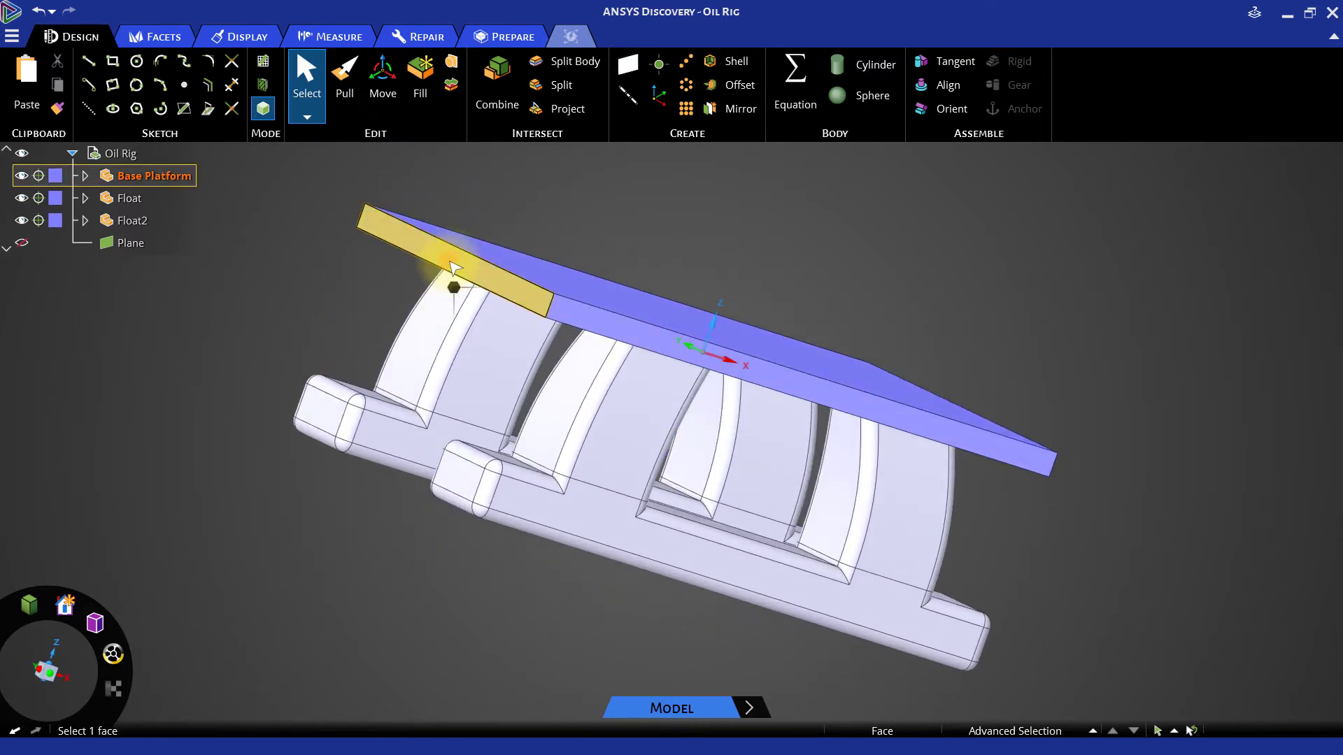
click(453, 268)
key(k)
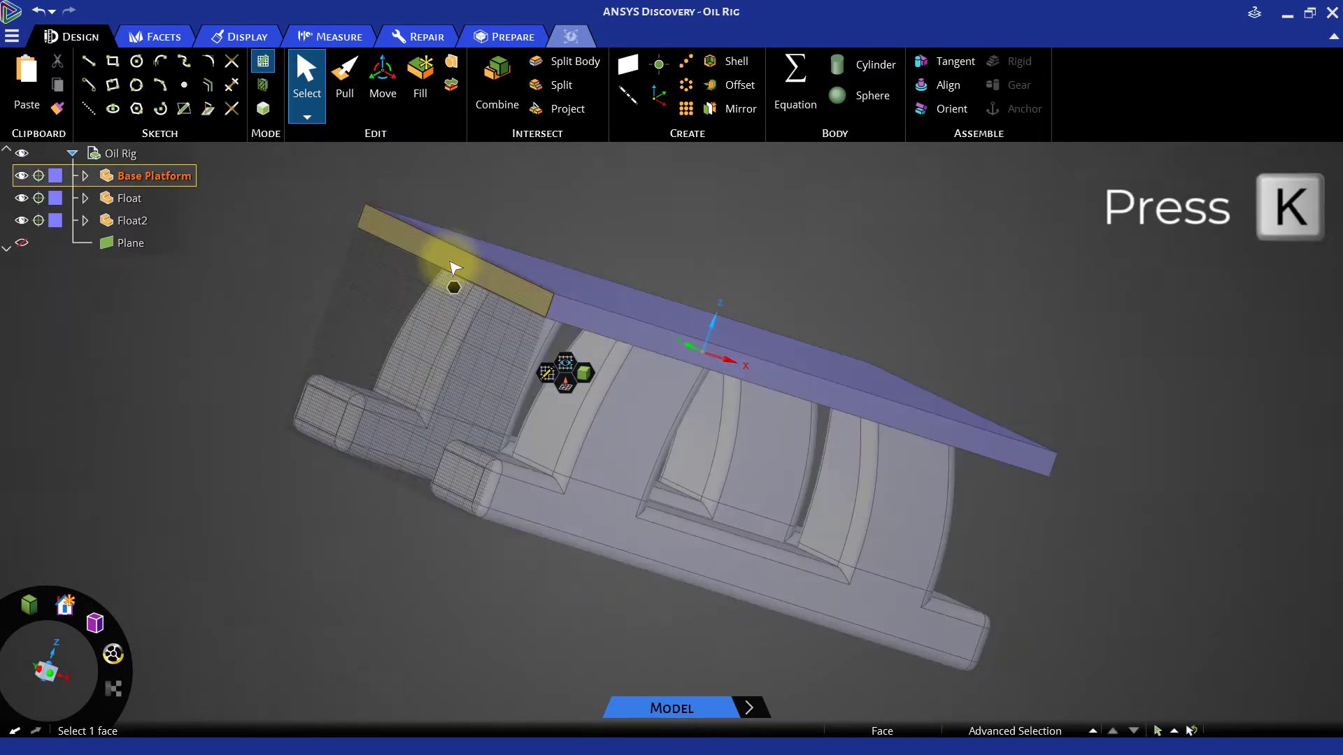
key(v)
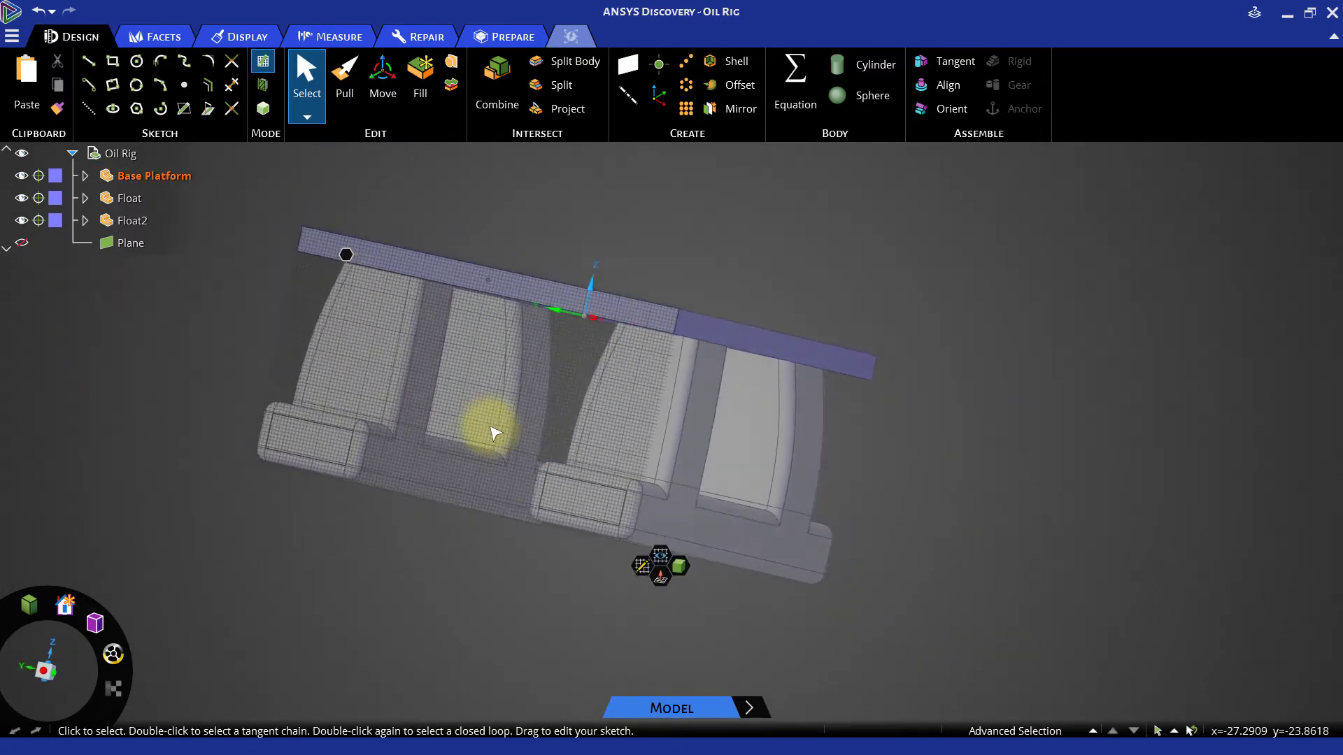
click(112, 61)
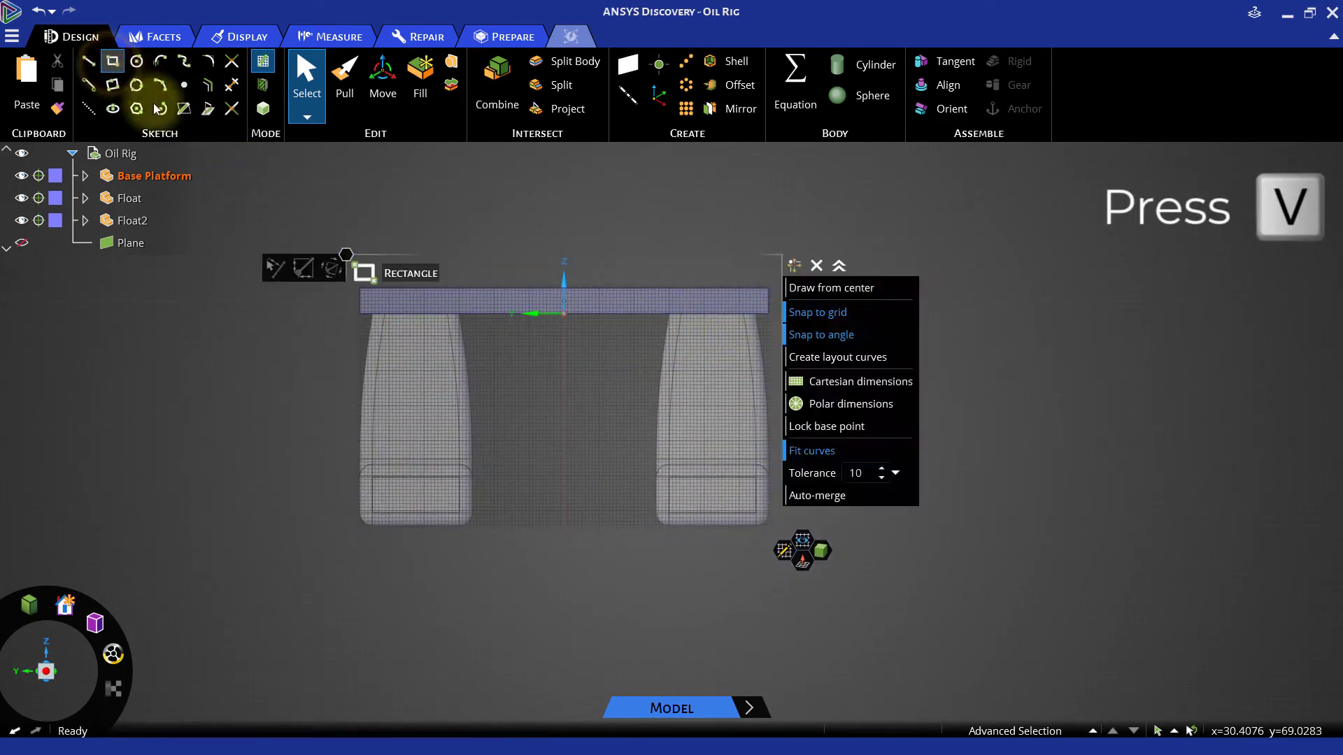
click(768, 288)
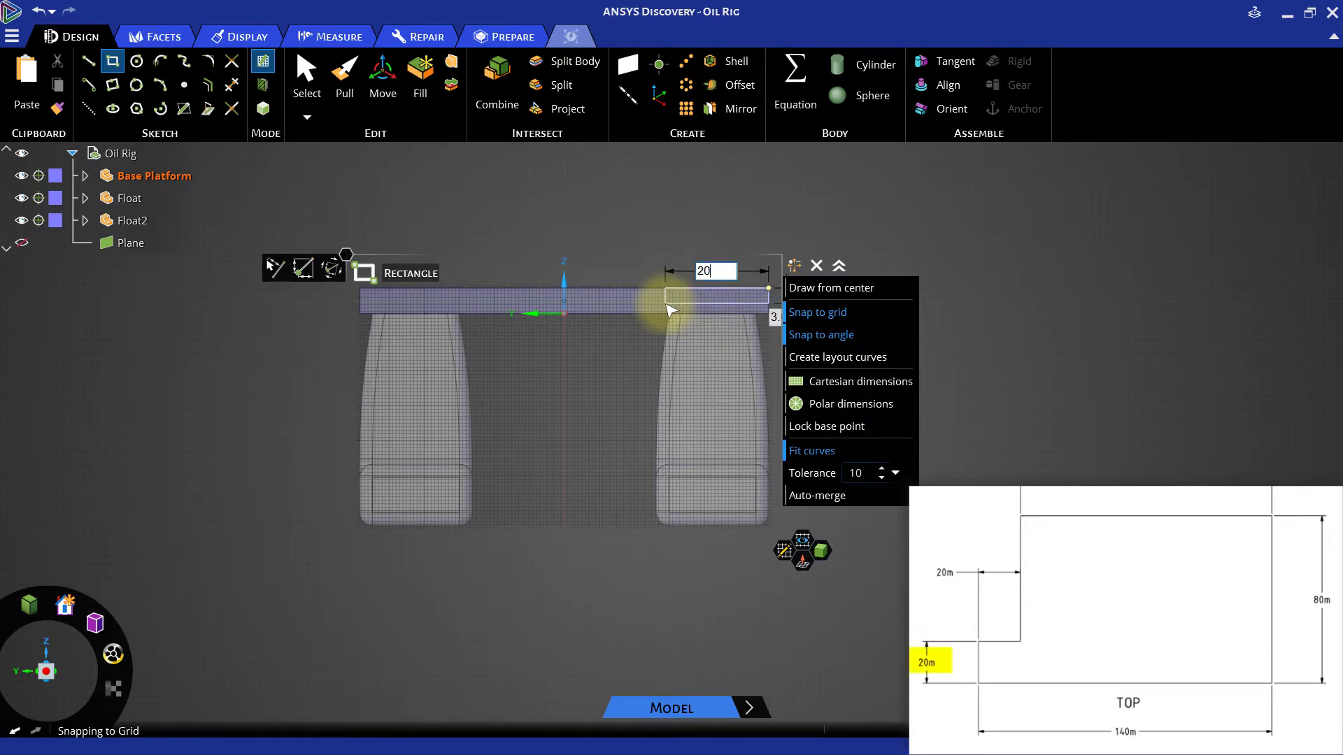
text(20)
key(Tab)
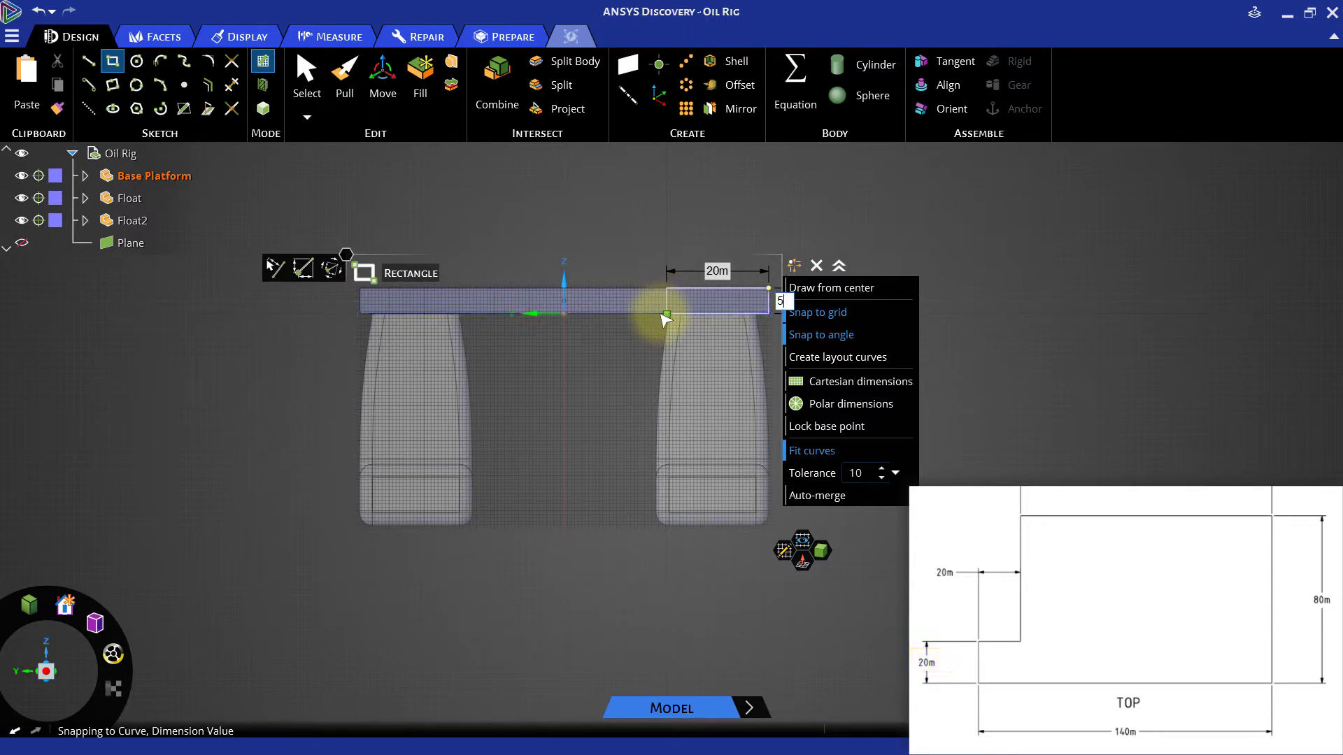
key(Tab)
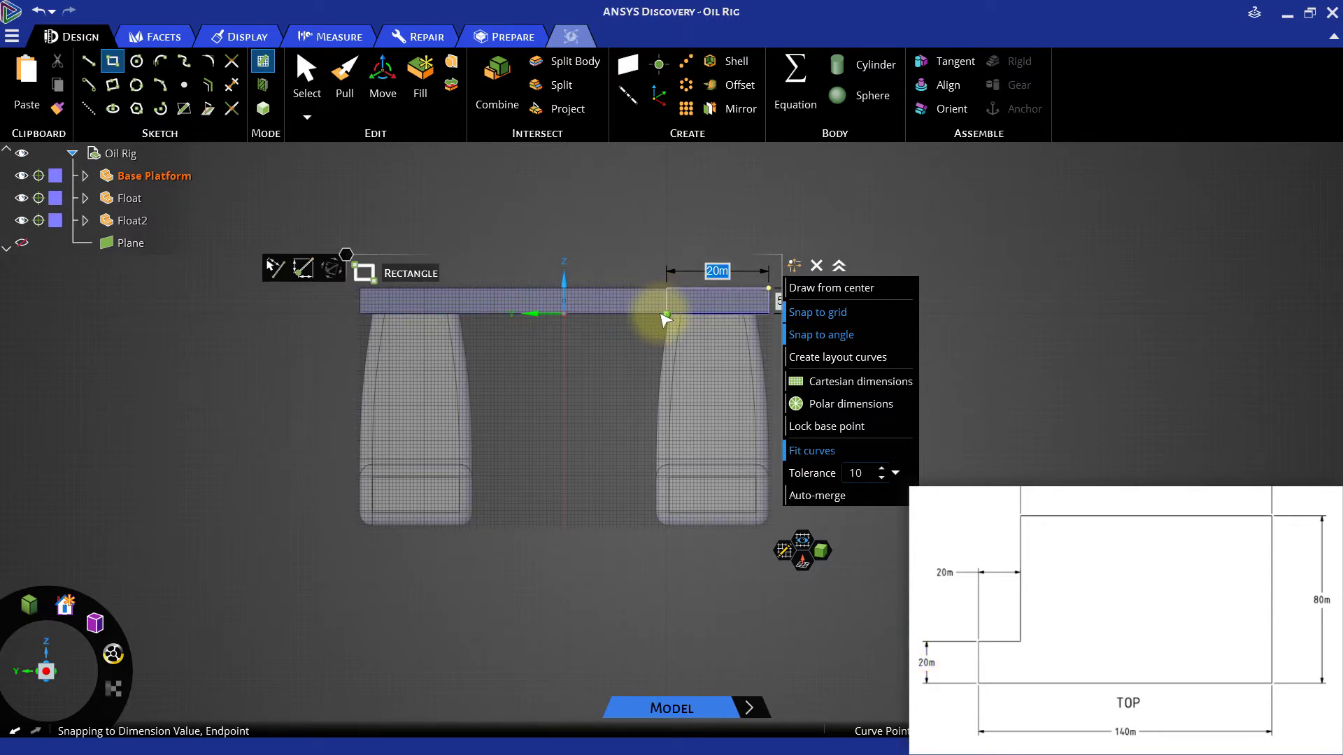
key(p)
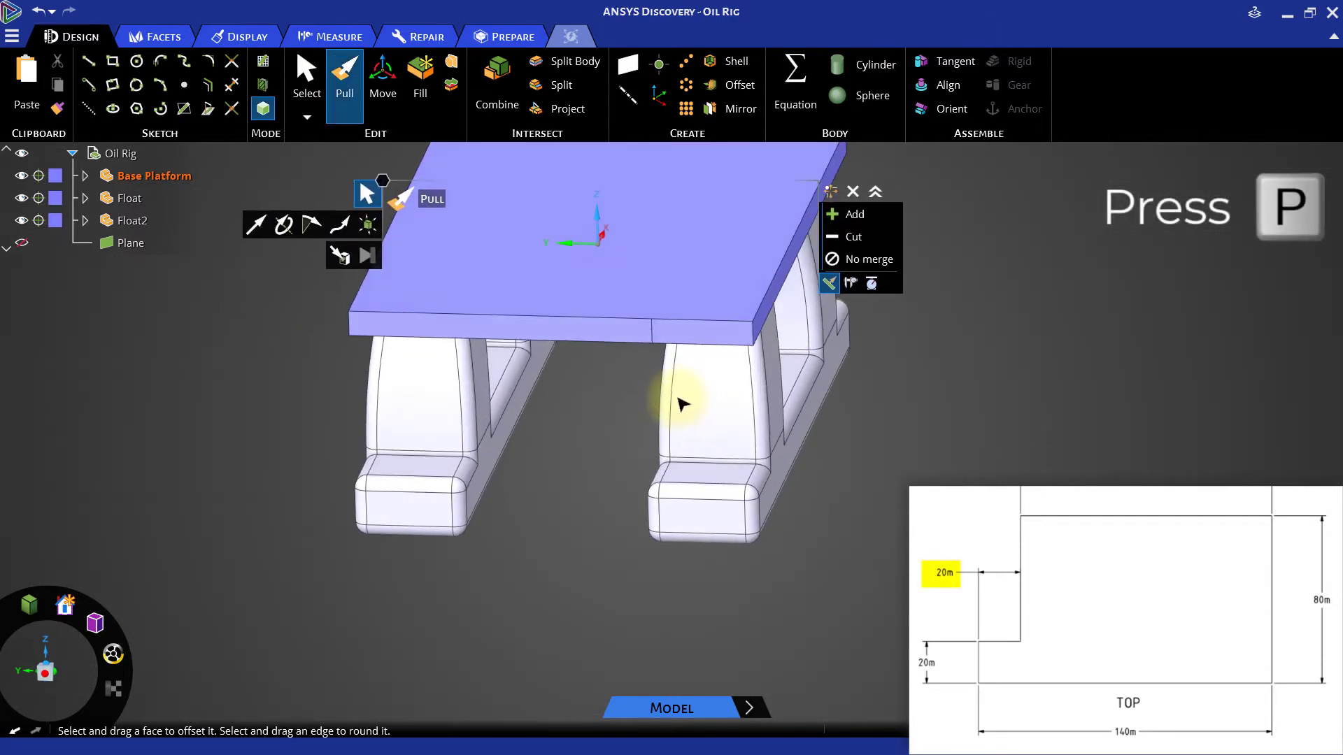
- Push the marked 20 m section back to cut a notch into the platform corner
click(718, 339)
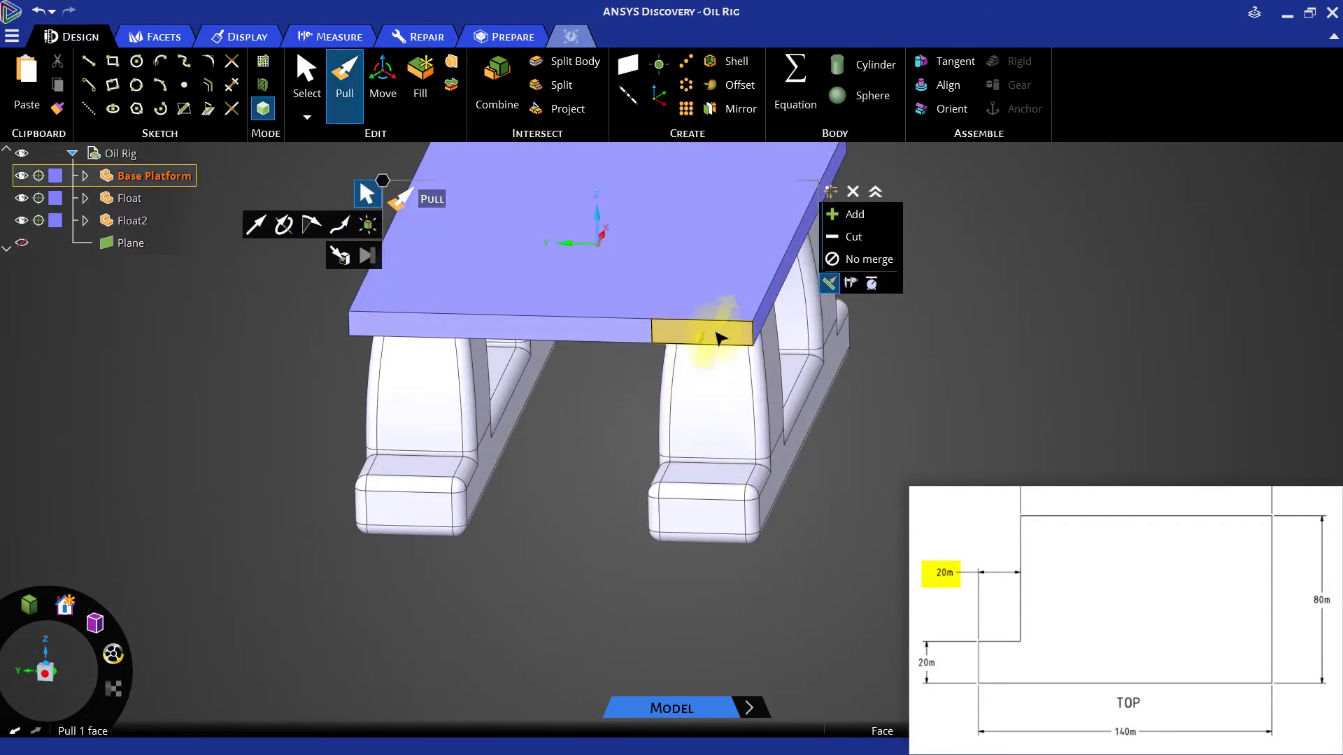
drag(719, 339, 695, 371)
text(22.86m)
key(Return)
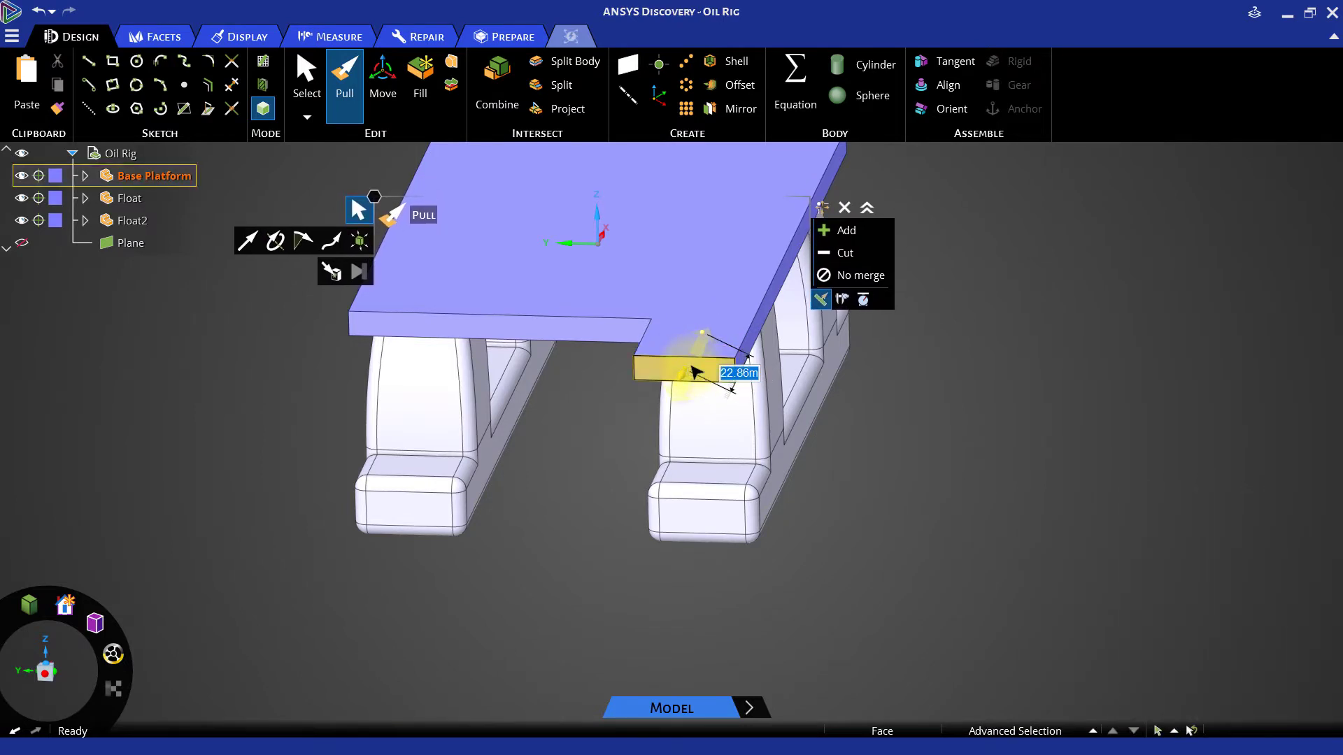
click(428, 258)
- Activate the top-level Oil Rig component for modeling again
click(114, 156)
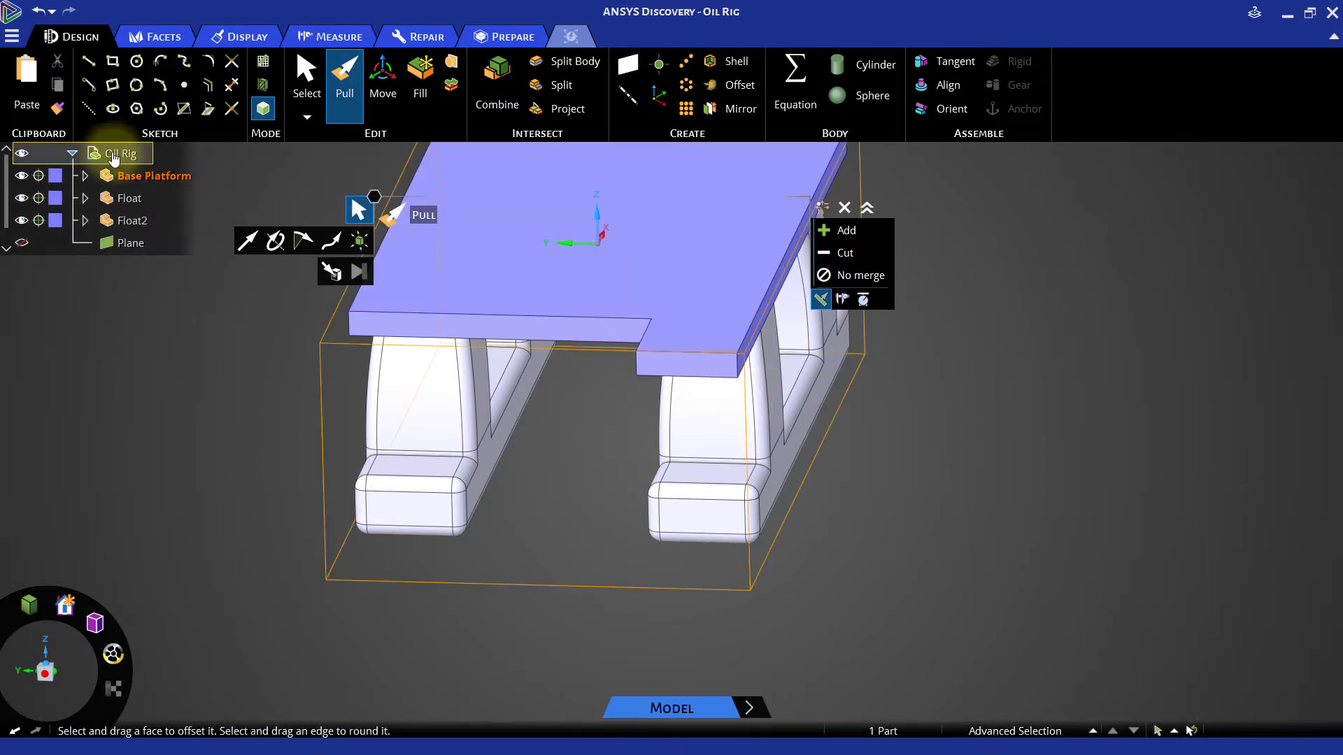
right_click(114, 156)
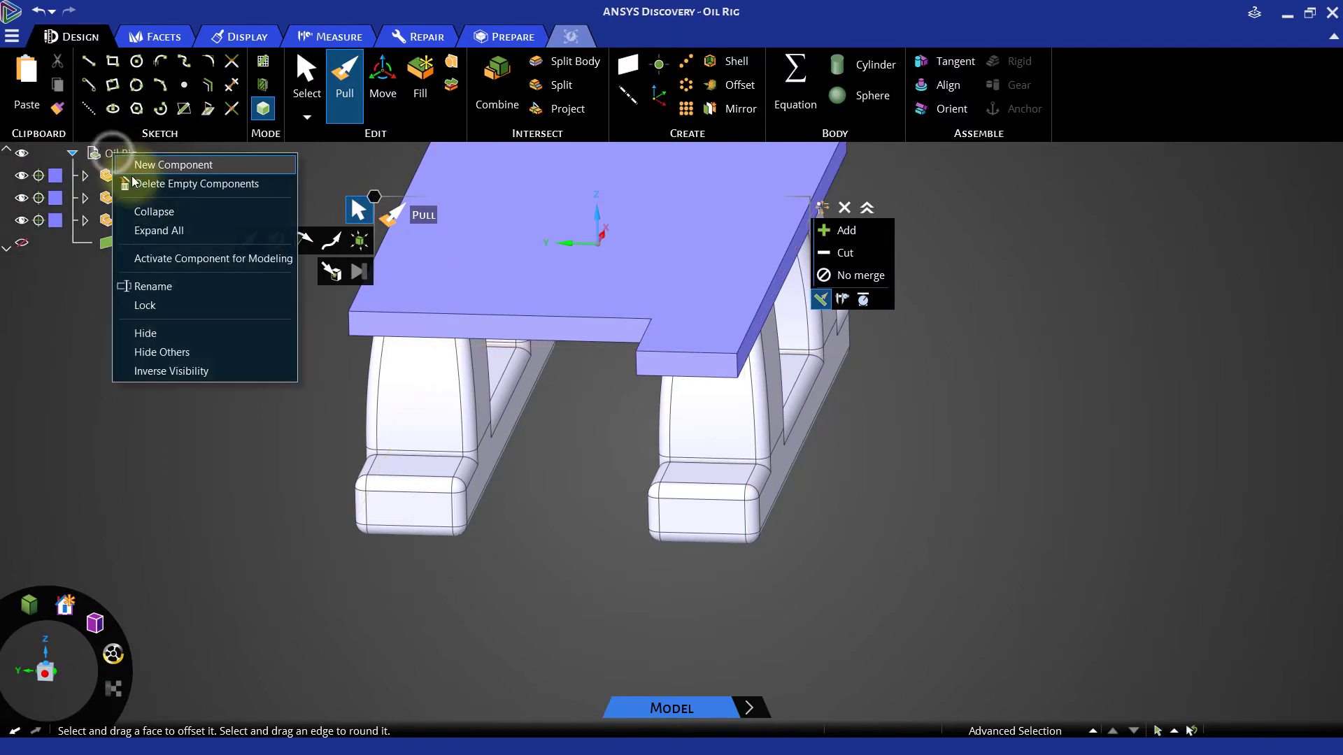
click(166, 263)
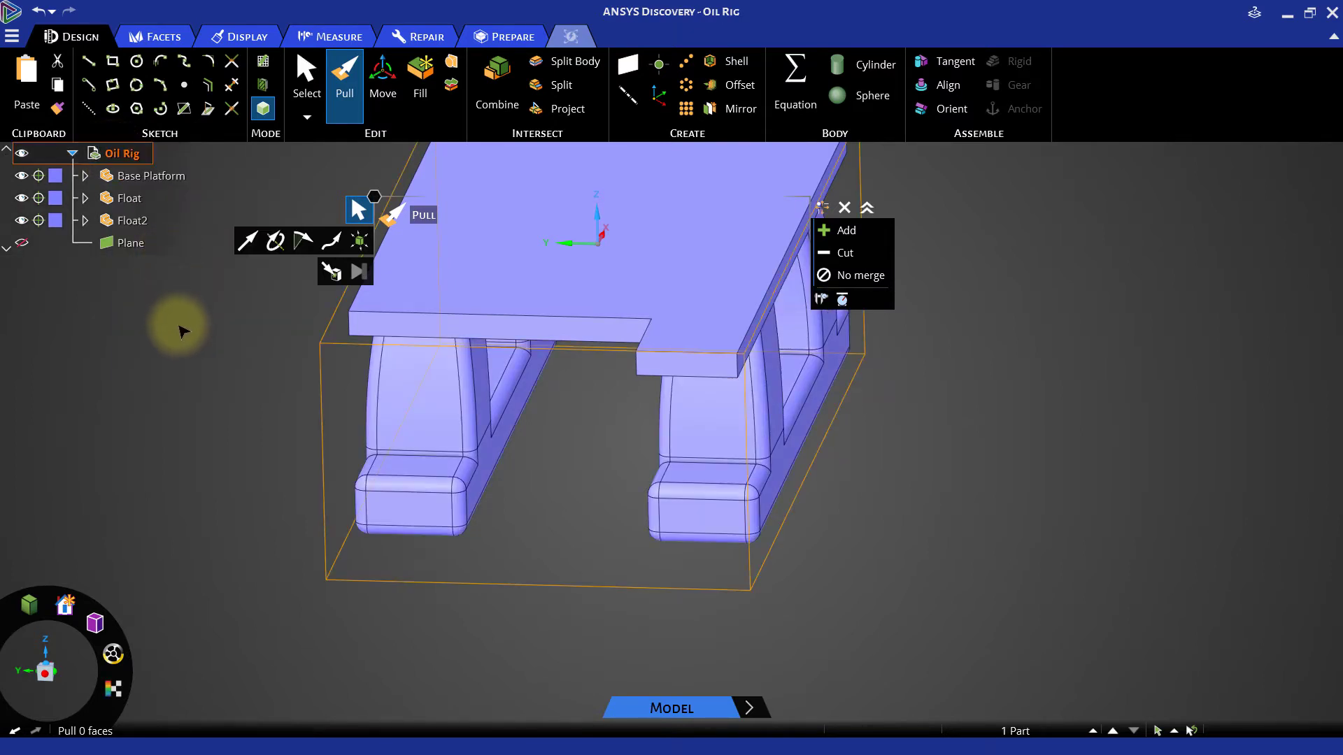
click(181, 330)
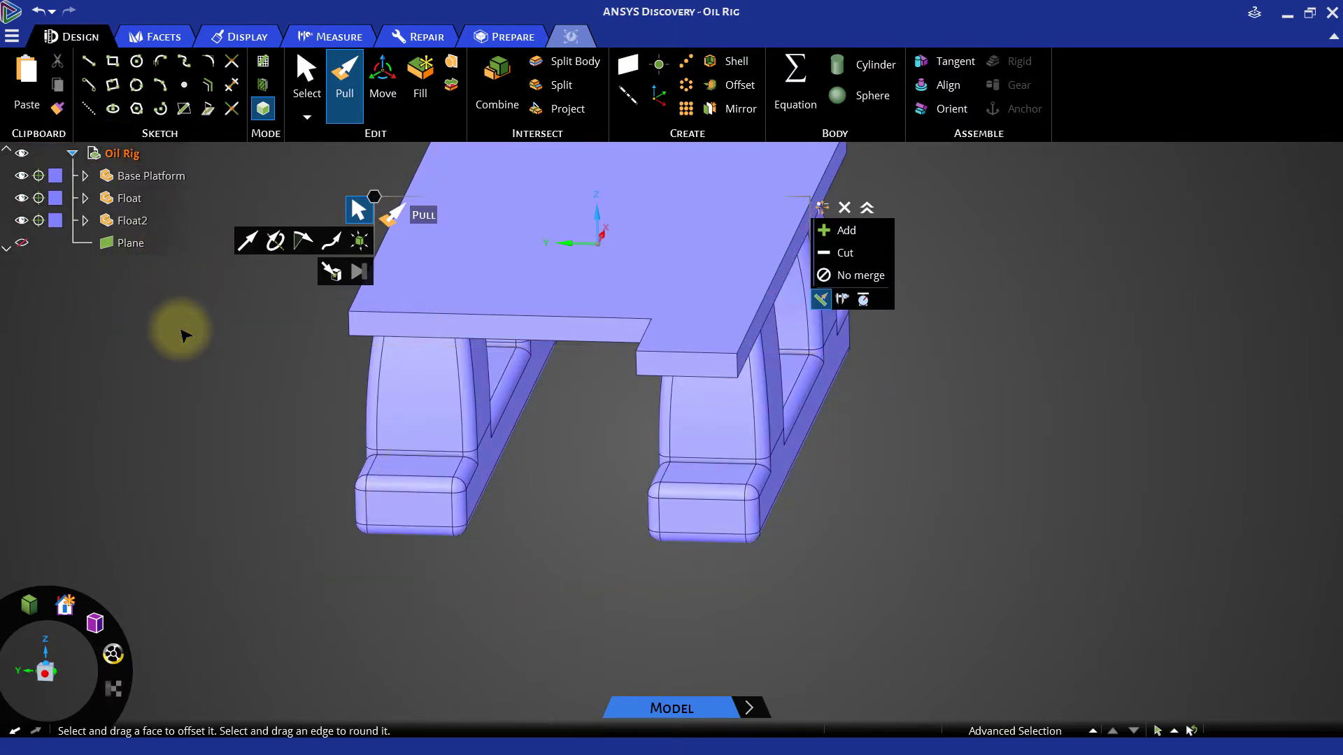
- Sketch a 30 m by 20 m rectangle on the platform's top face from the notched corner
click(703, 342)
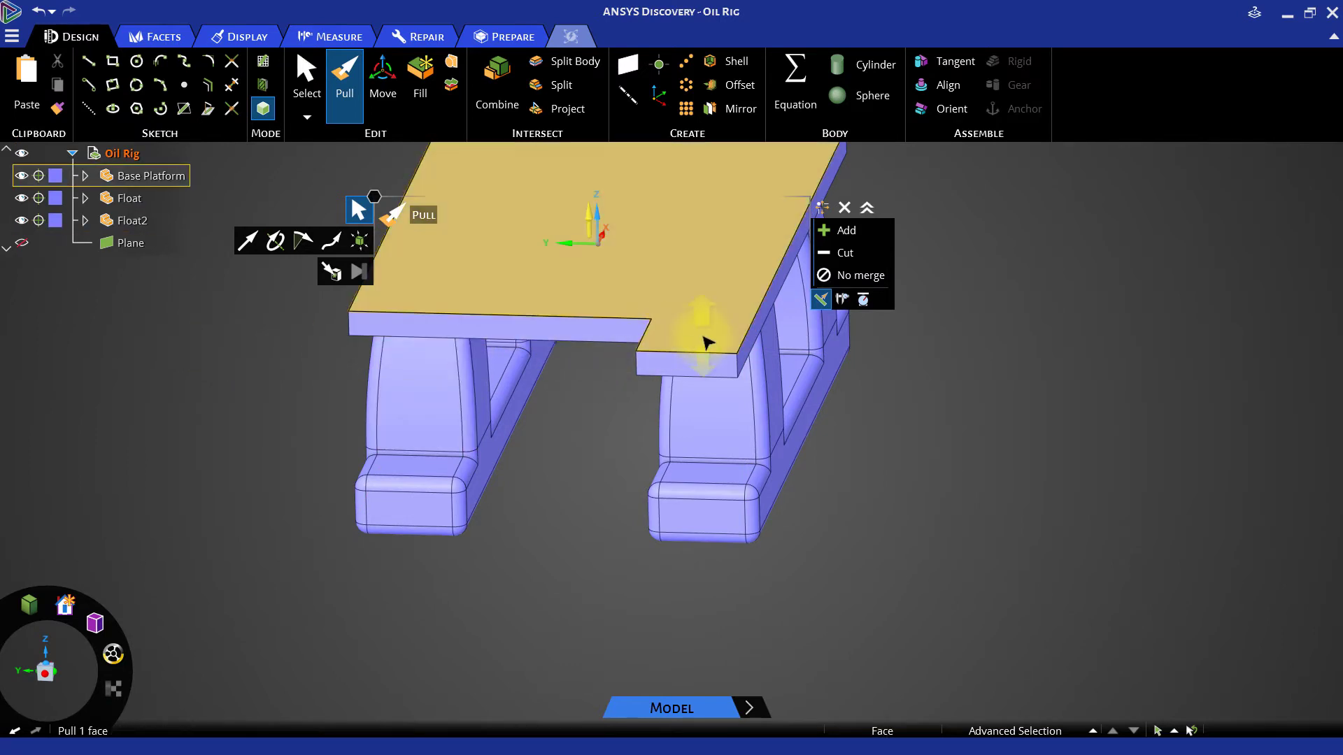
key(k)
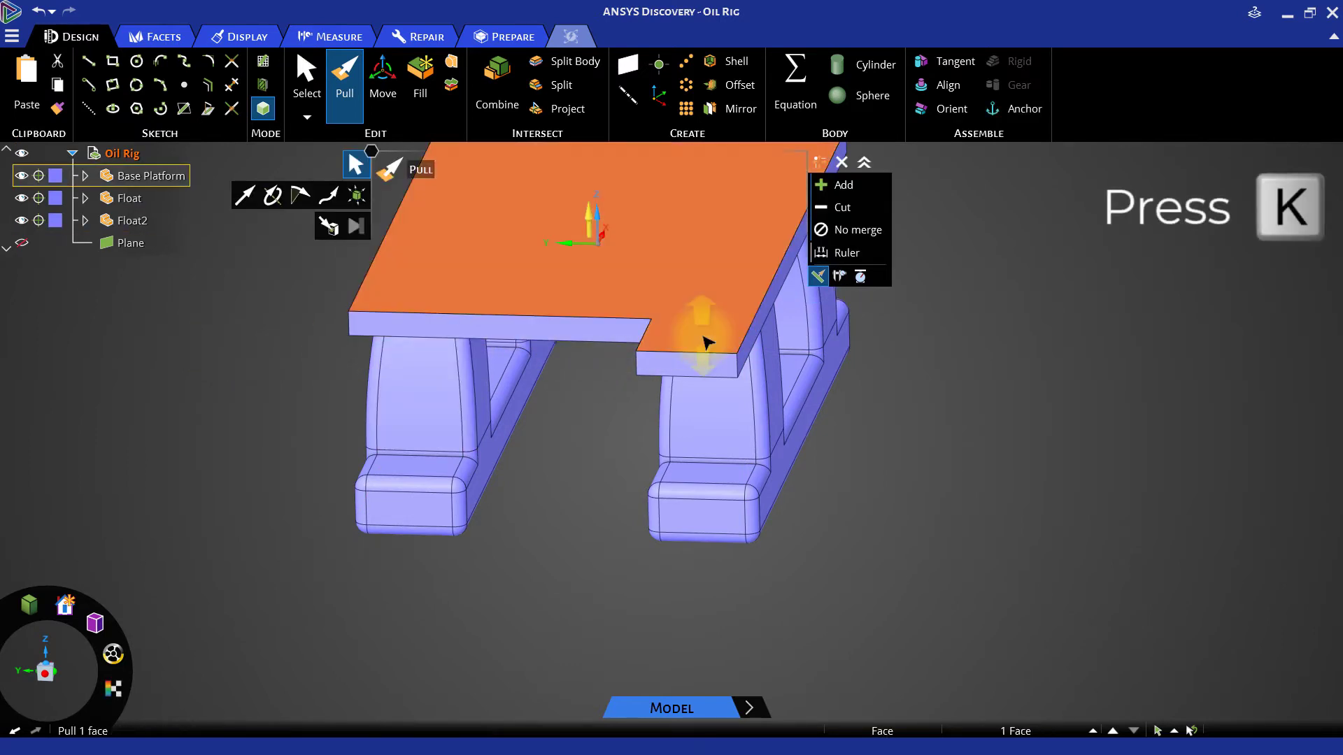
key(Escape)
key(v)
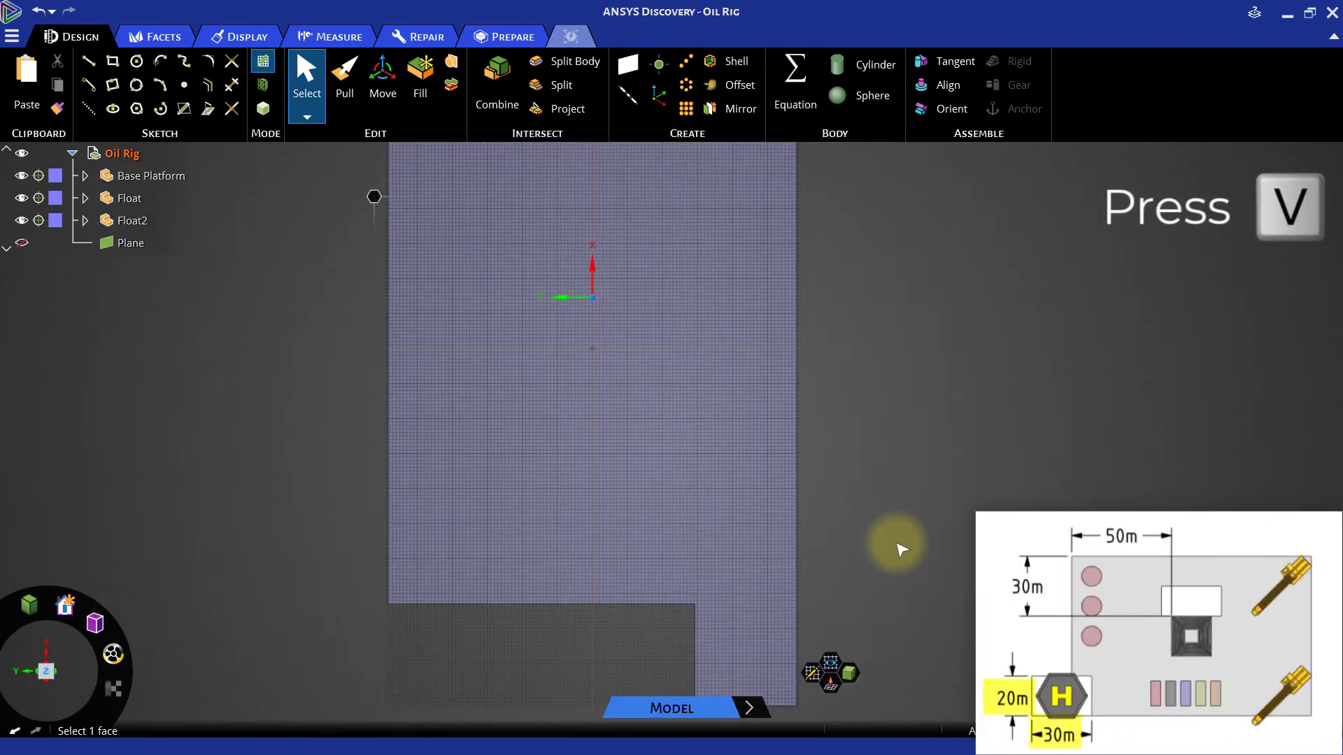
key(r)
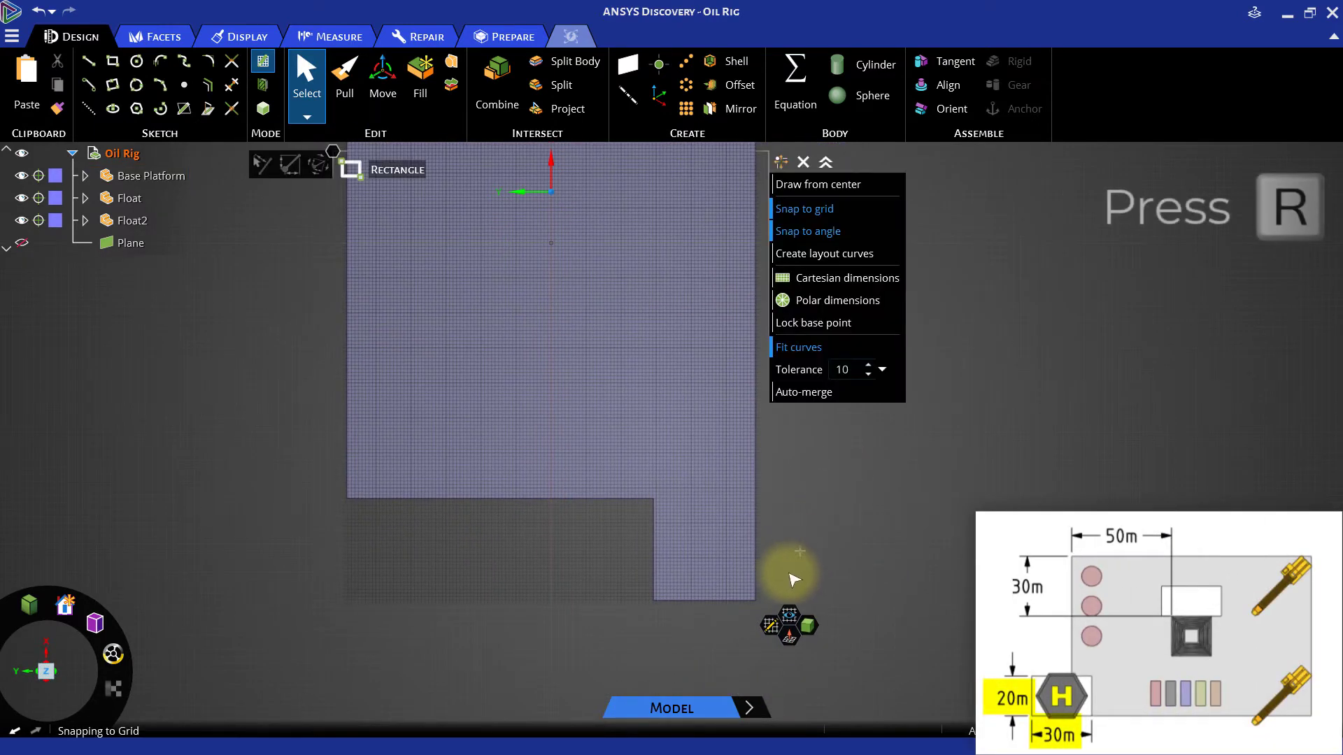
click(755, 600)
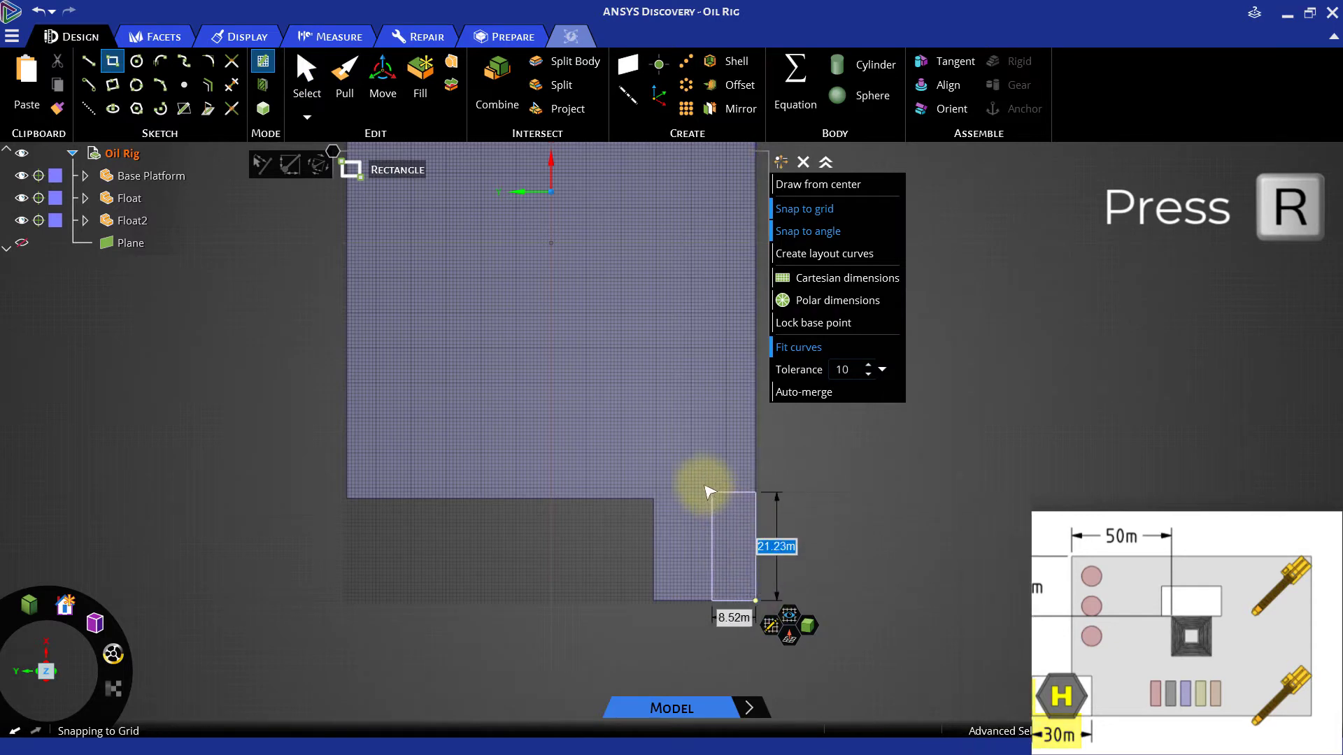
text(30)
key(Tab)
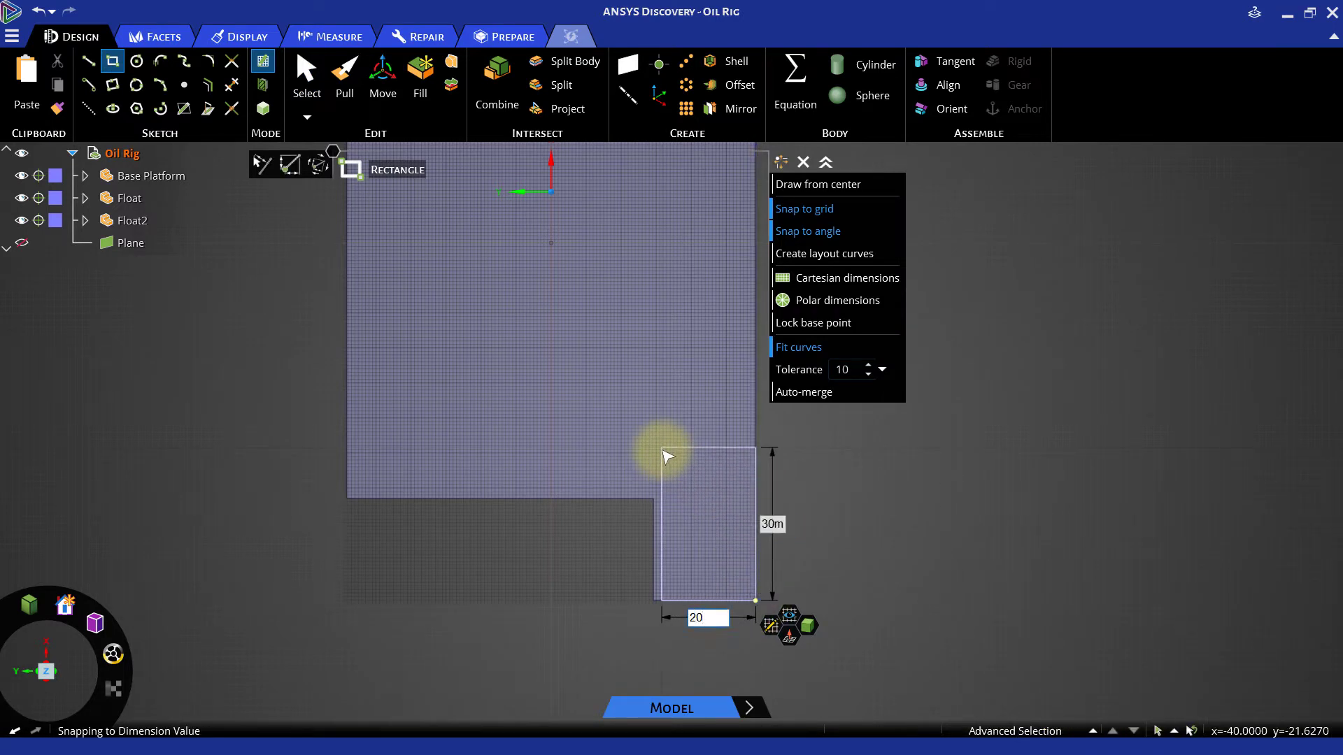
text(20)
key(Return)
key(d)
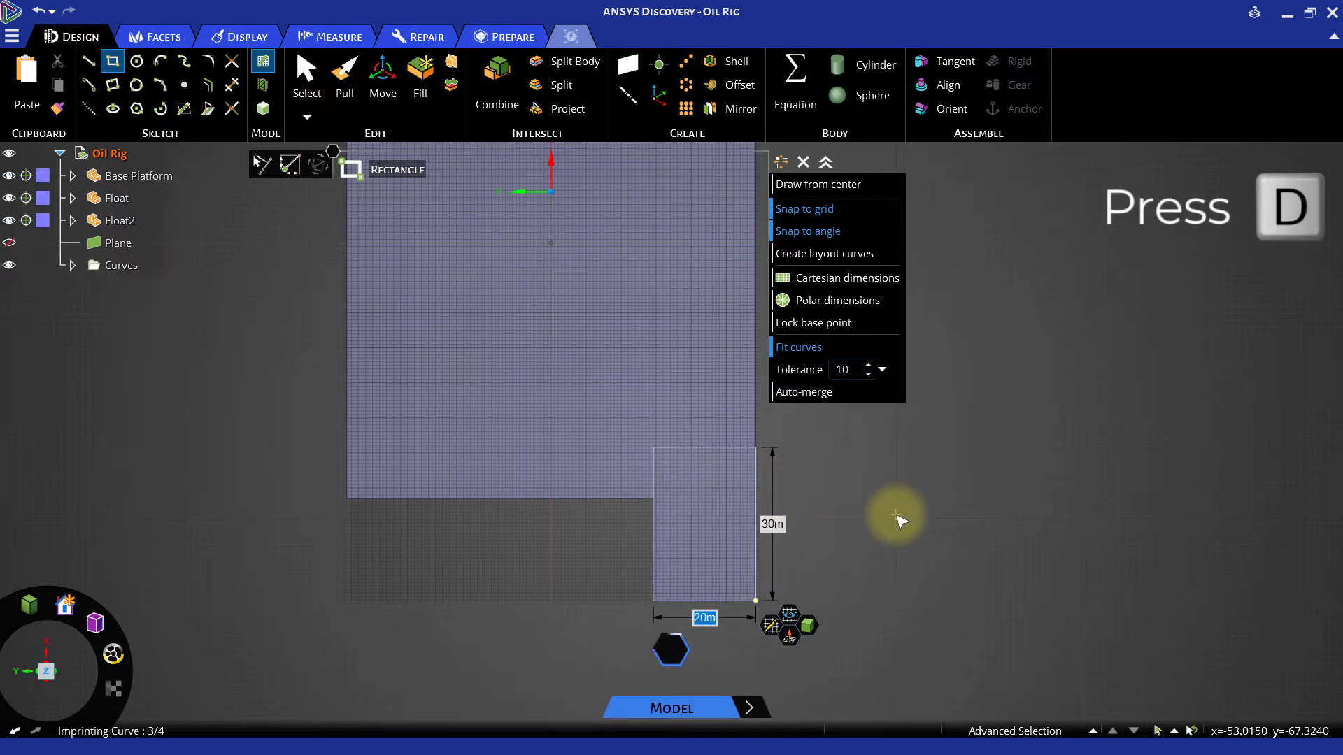
- Pull the rectangular surface 10 m into a solid block
key(p)
click(665, 459)
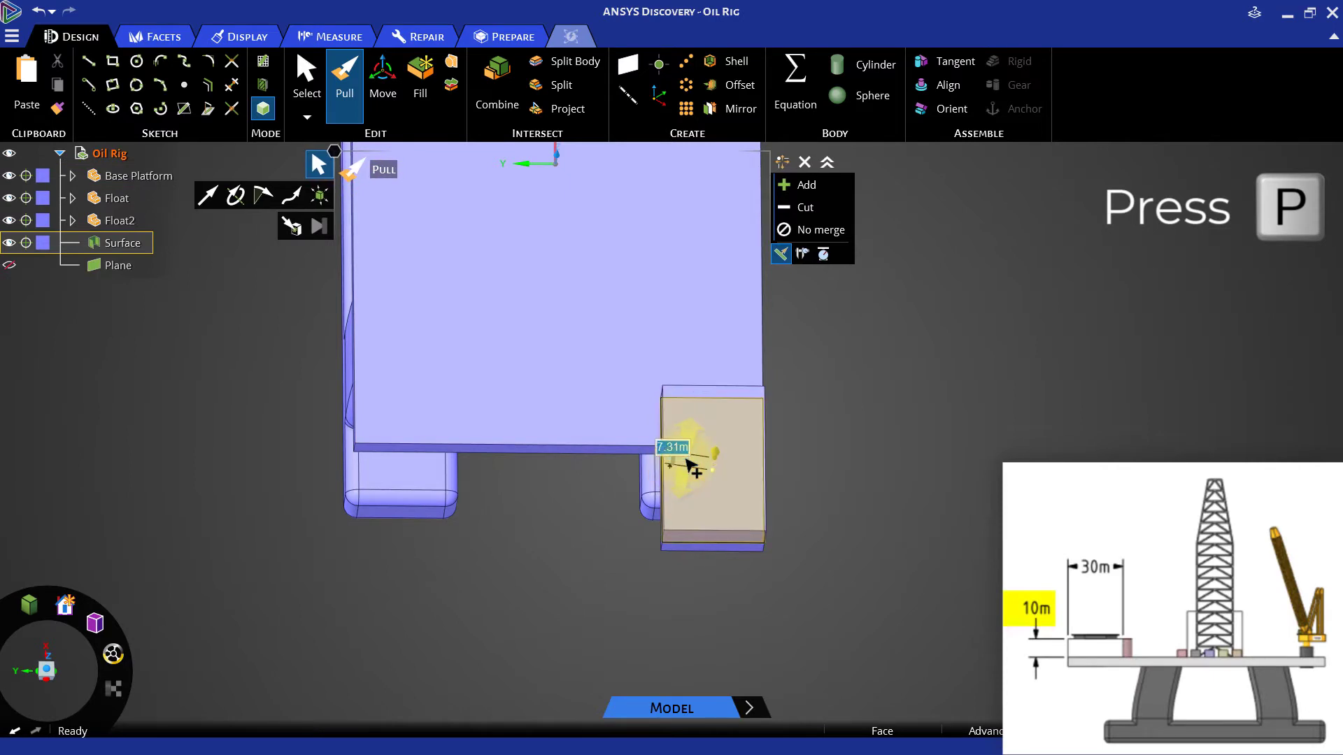
text(1)
text(0)
key(Return)
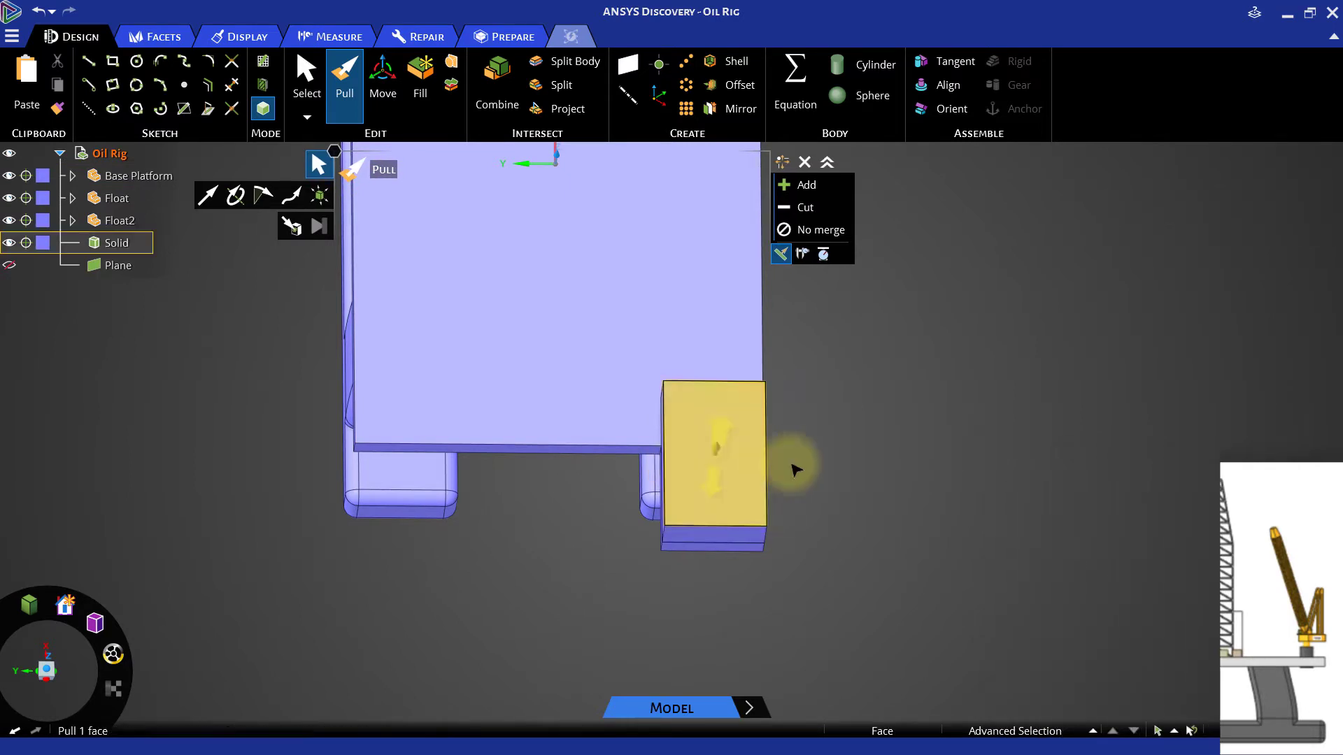
- Move the new solid into its own component and name it Bridge
right_click(112, 242)
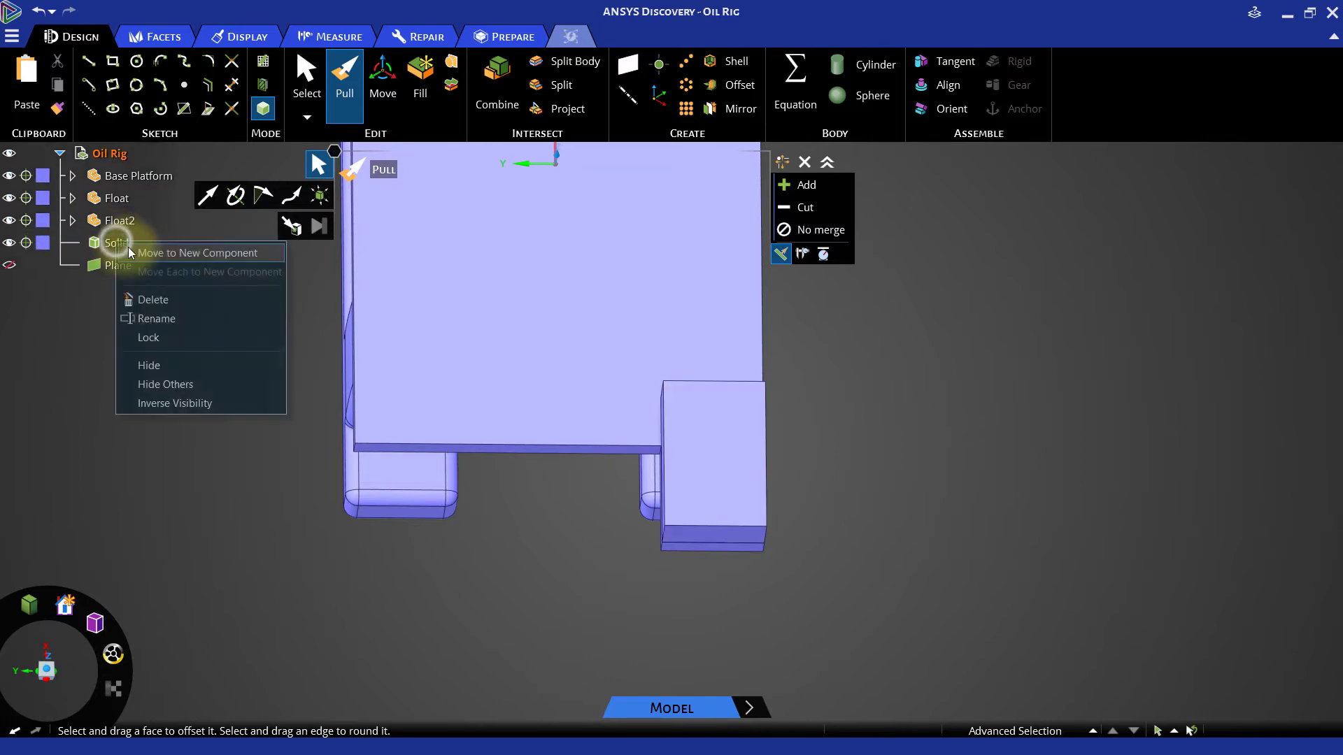
click(186, 258)
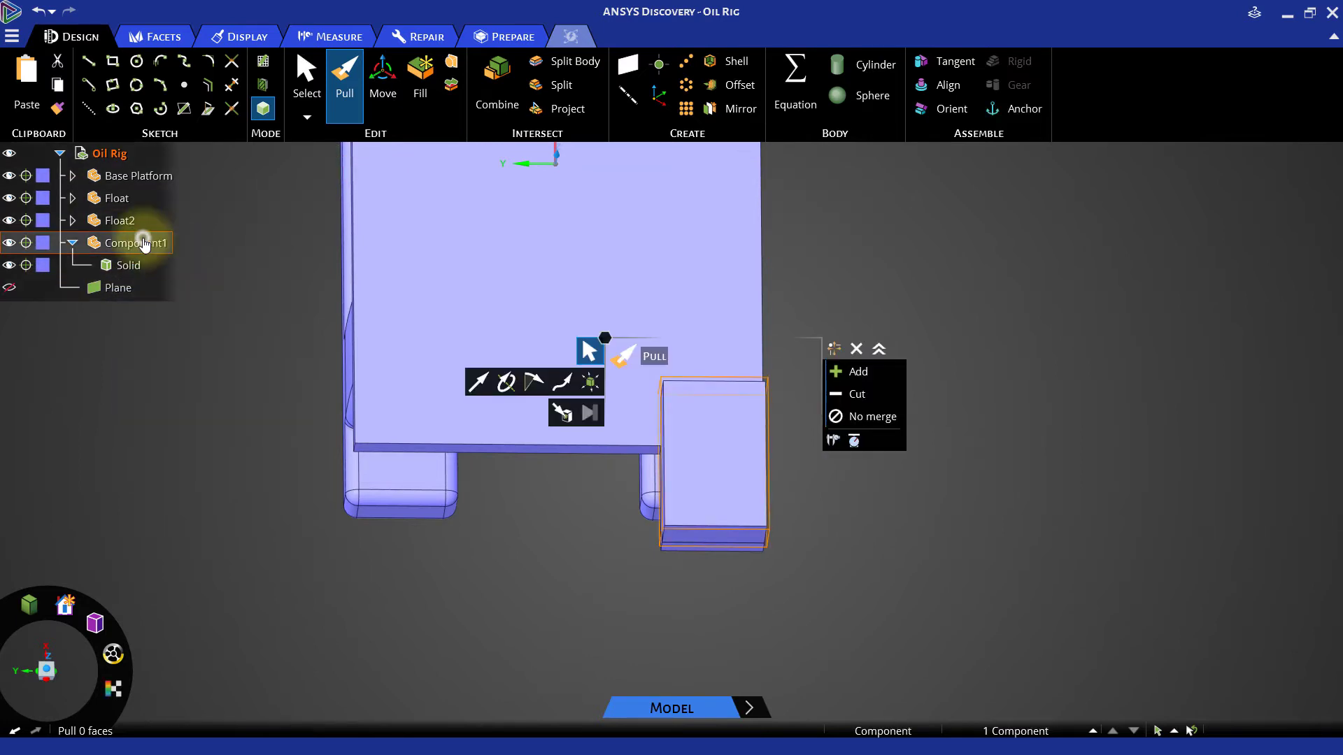
right_click(143, 242)
click(199, 391)
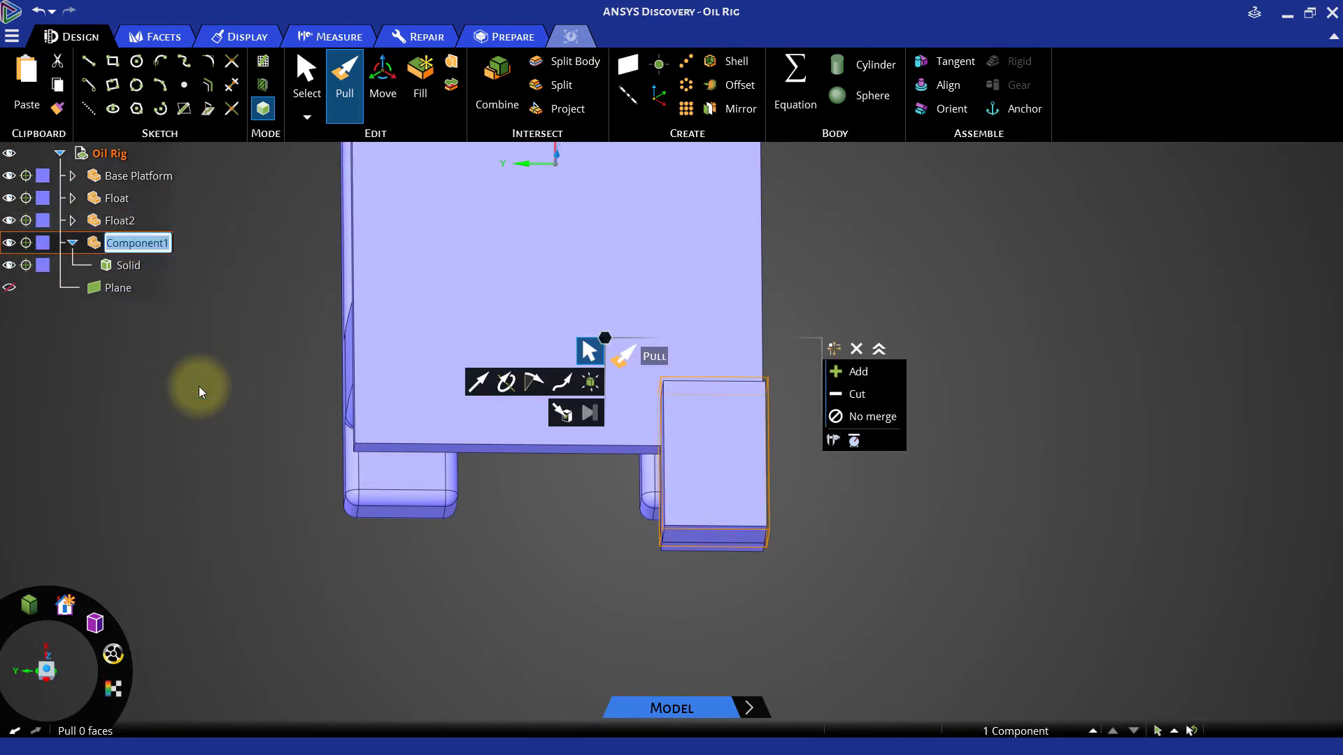
text(Bridge)
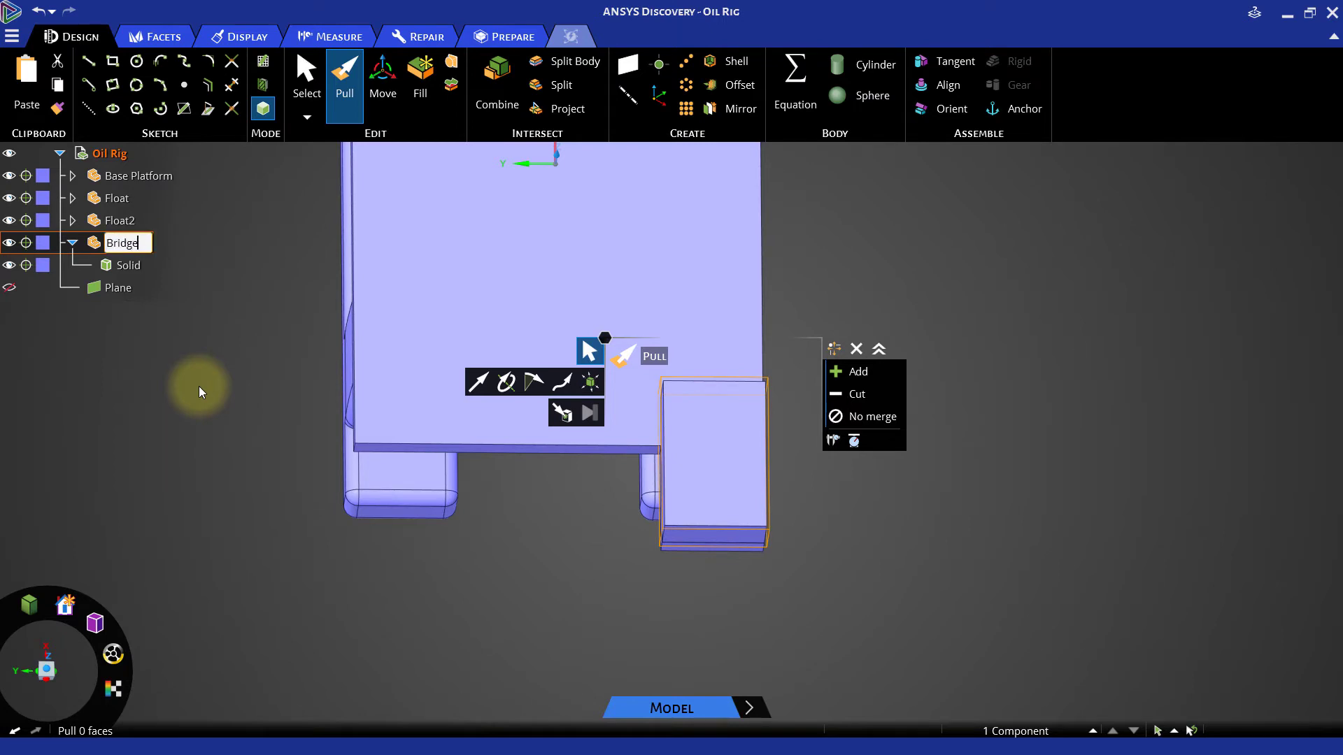
key(Return)
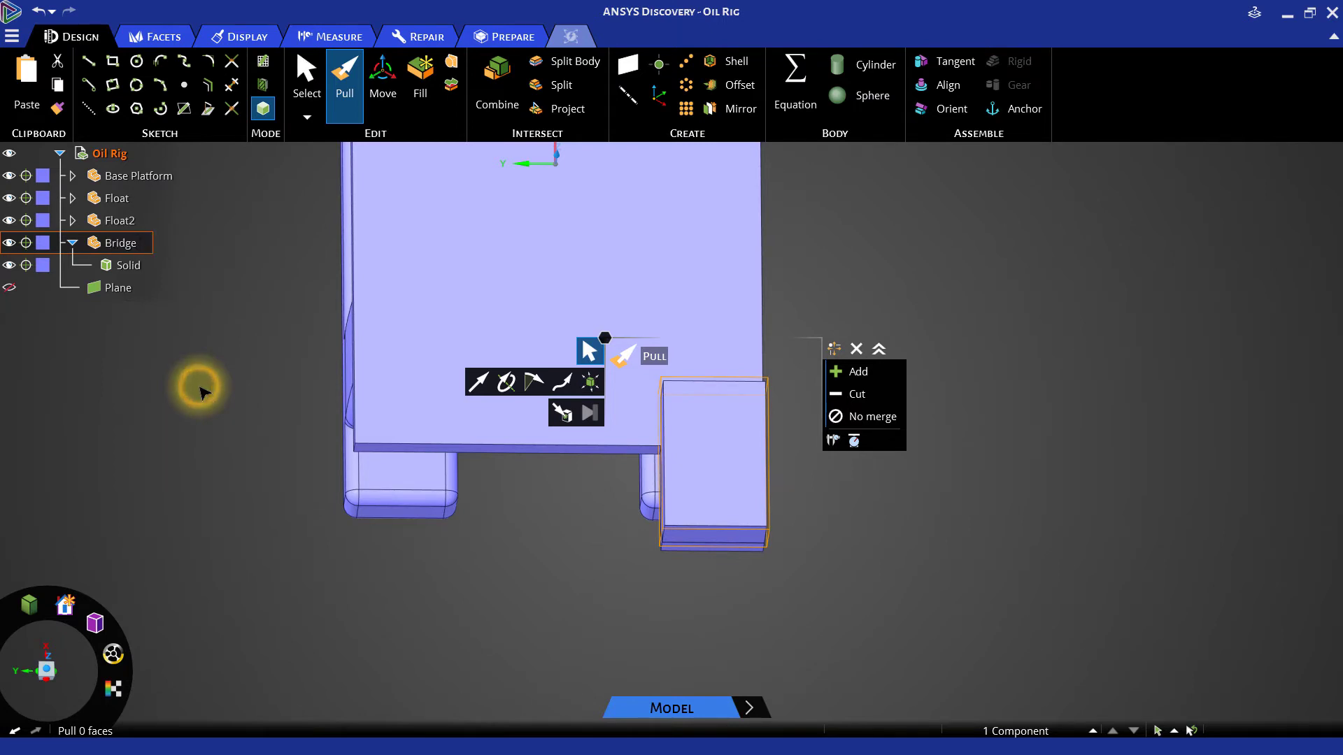
click(201, 392)
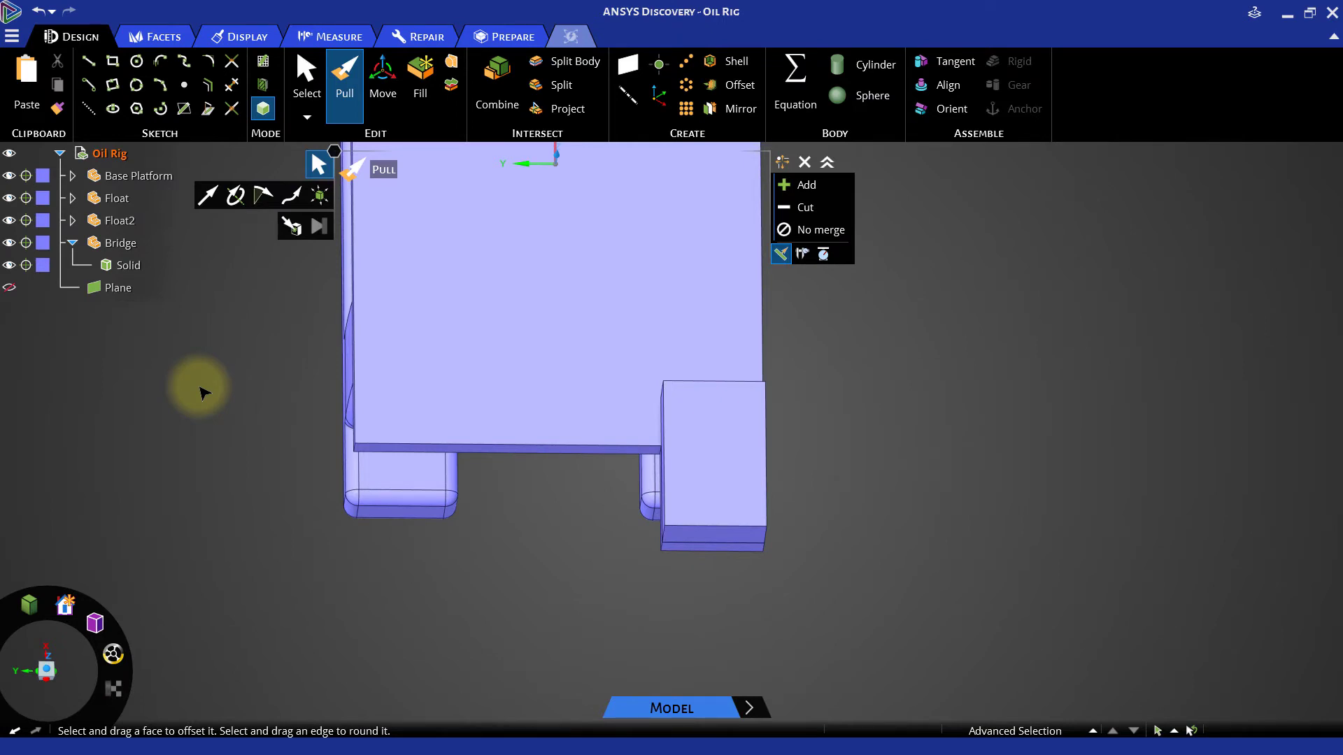
- Open the Oil Rig assembly's options to add a new component
middle_drag(252, 401, 240, 354)
click(127, 157)
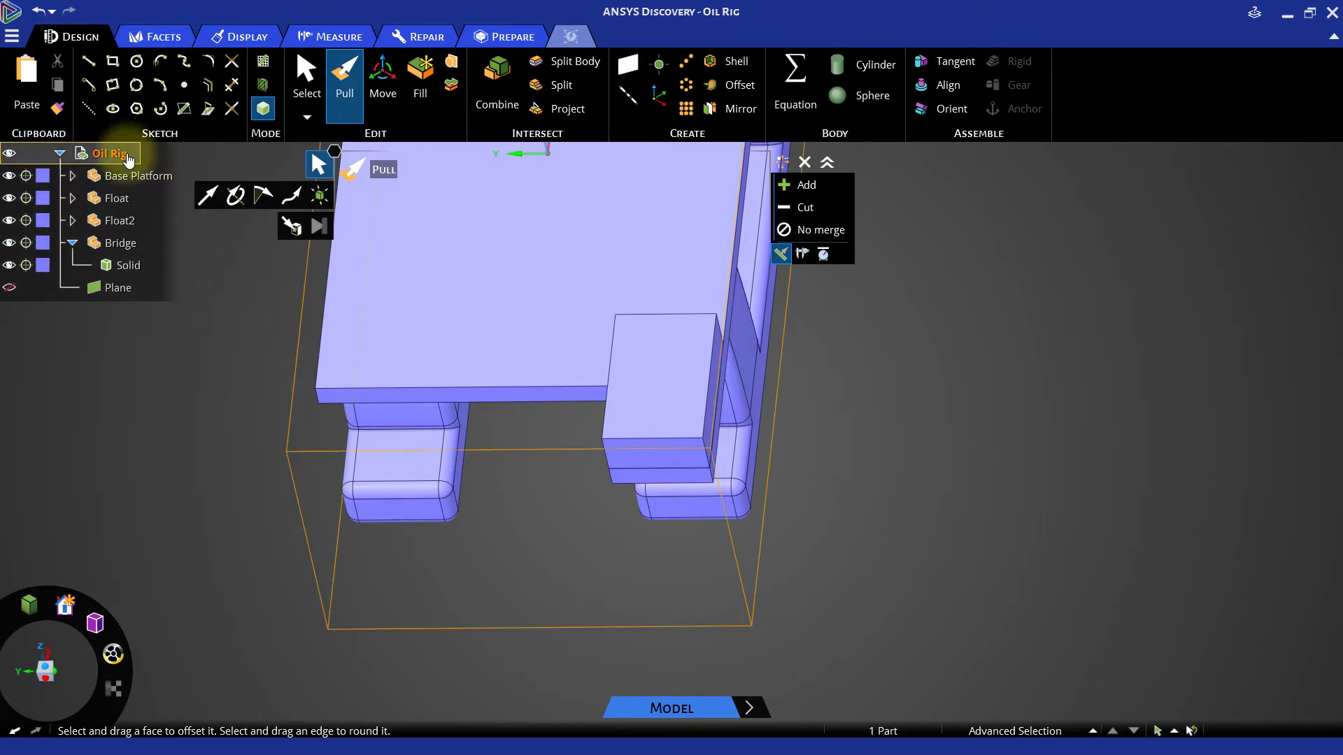
right_click(127, 156)
- Add a new empty component under Oil Rig and name it Helipad
click(140, 168)
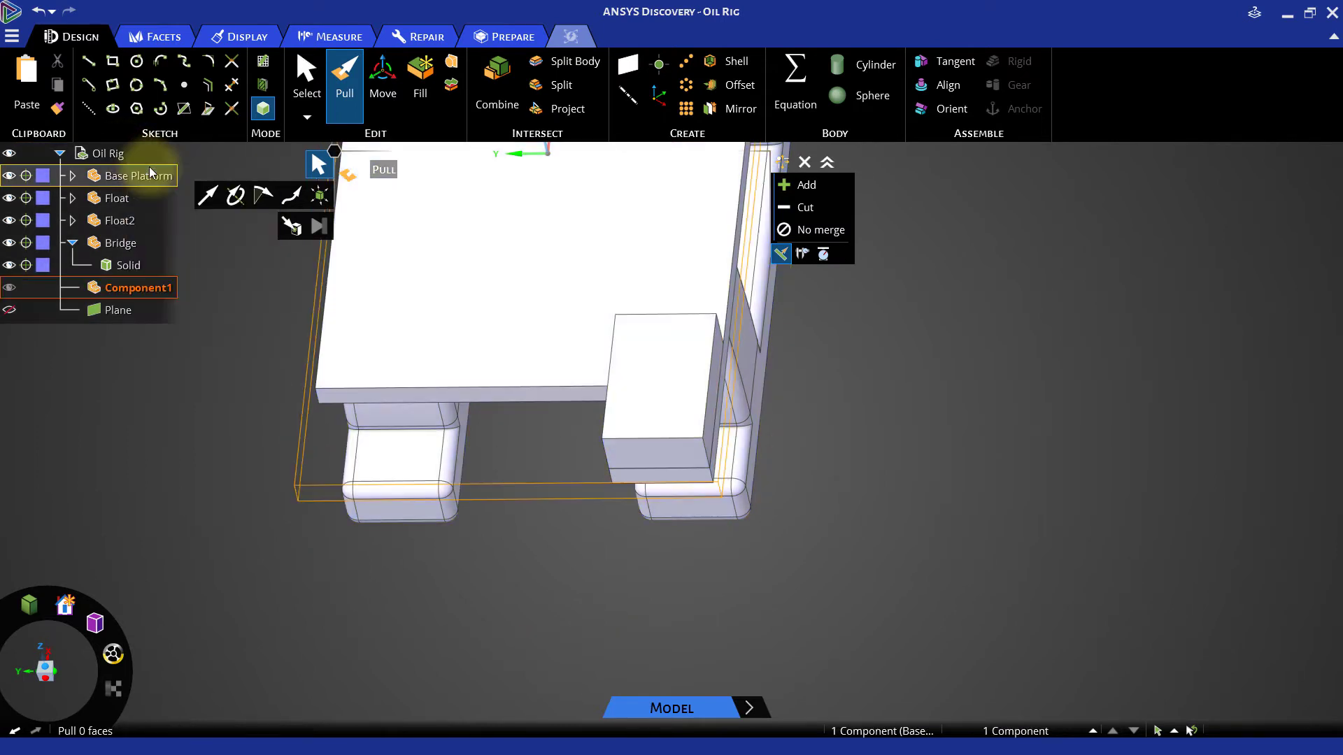
right_click(163, 297)
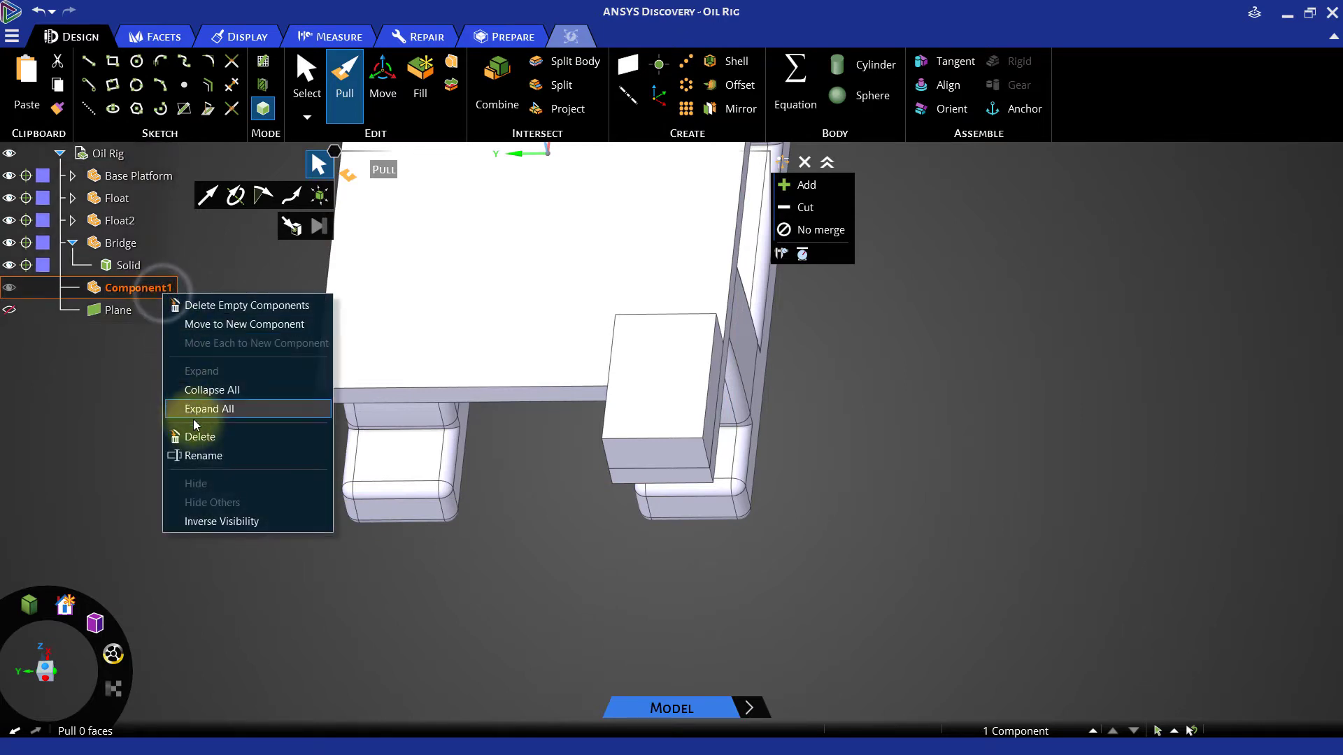
click(200, 458)
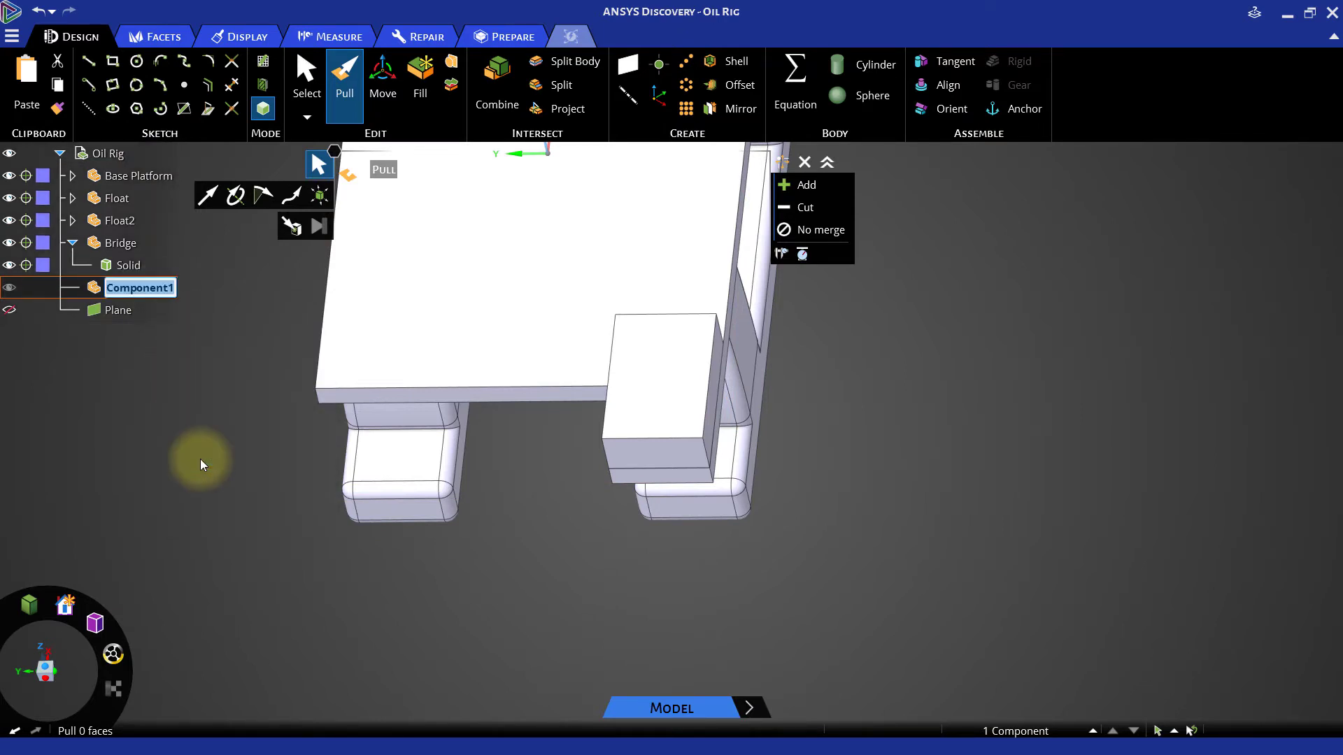
text(Helipad)
key(Return)
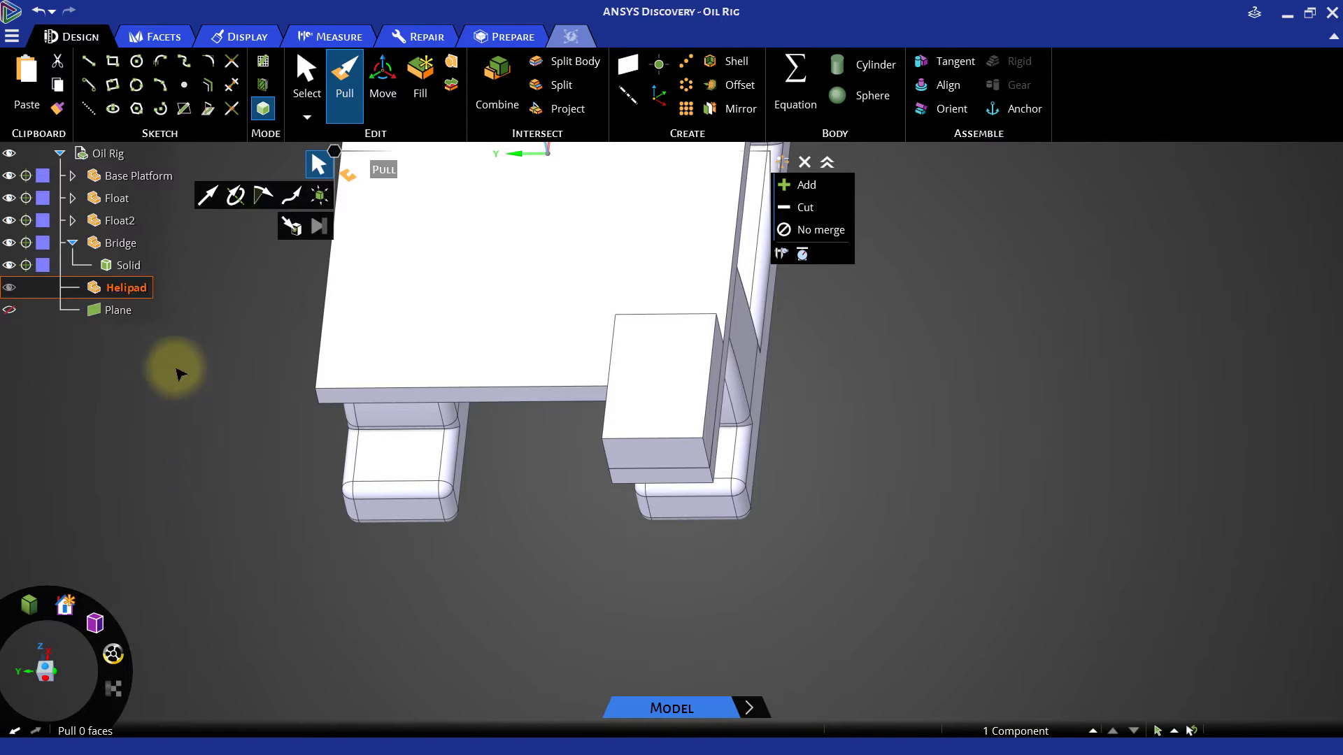
- Sketch a 20 m-diameter six-sided polygon centred at 10, 15 on the bridge block's top face
click(137, 109)
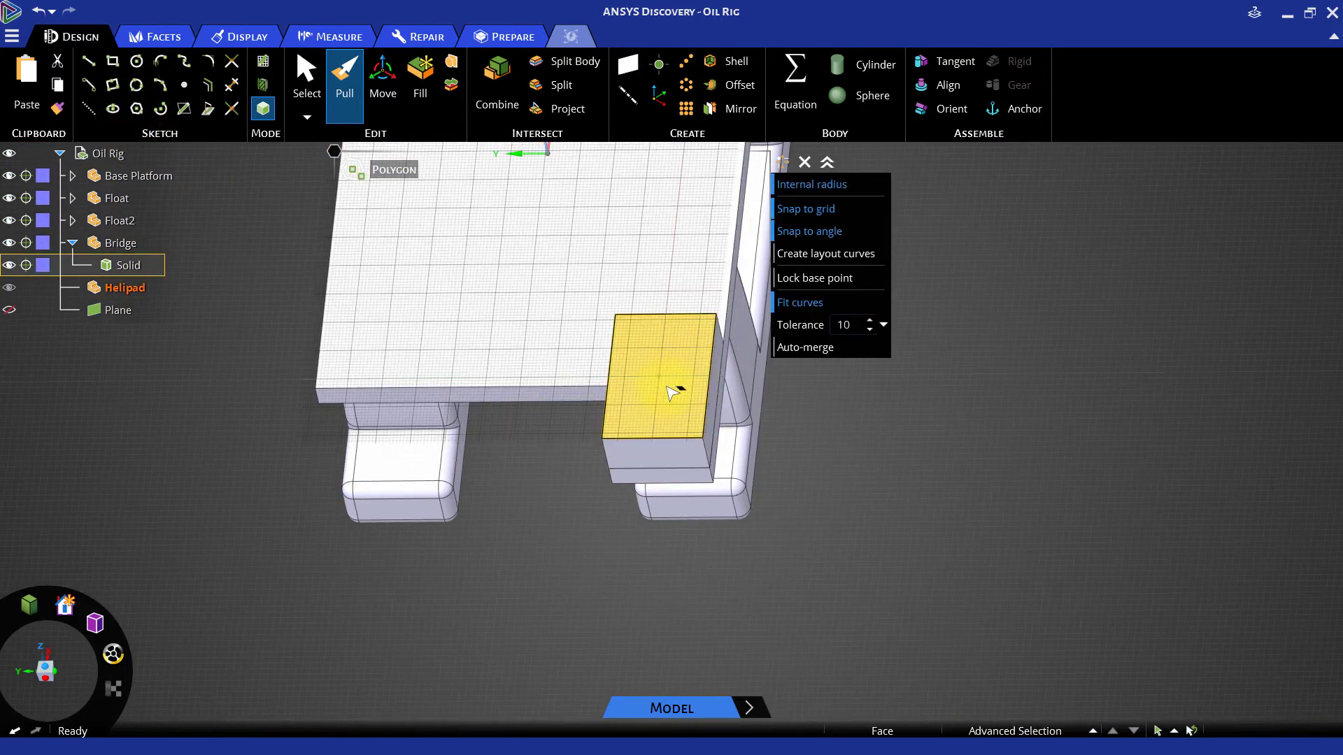
click(671, 392)
key(shift)
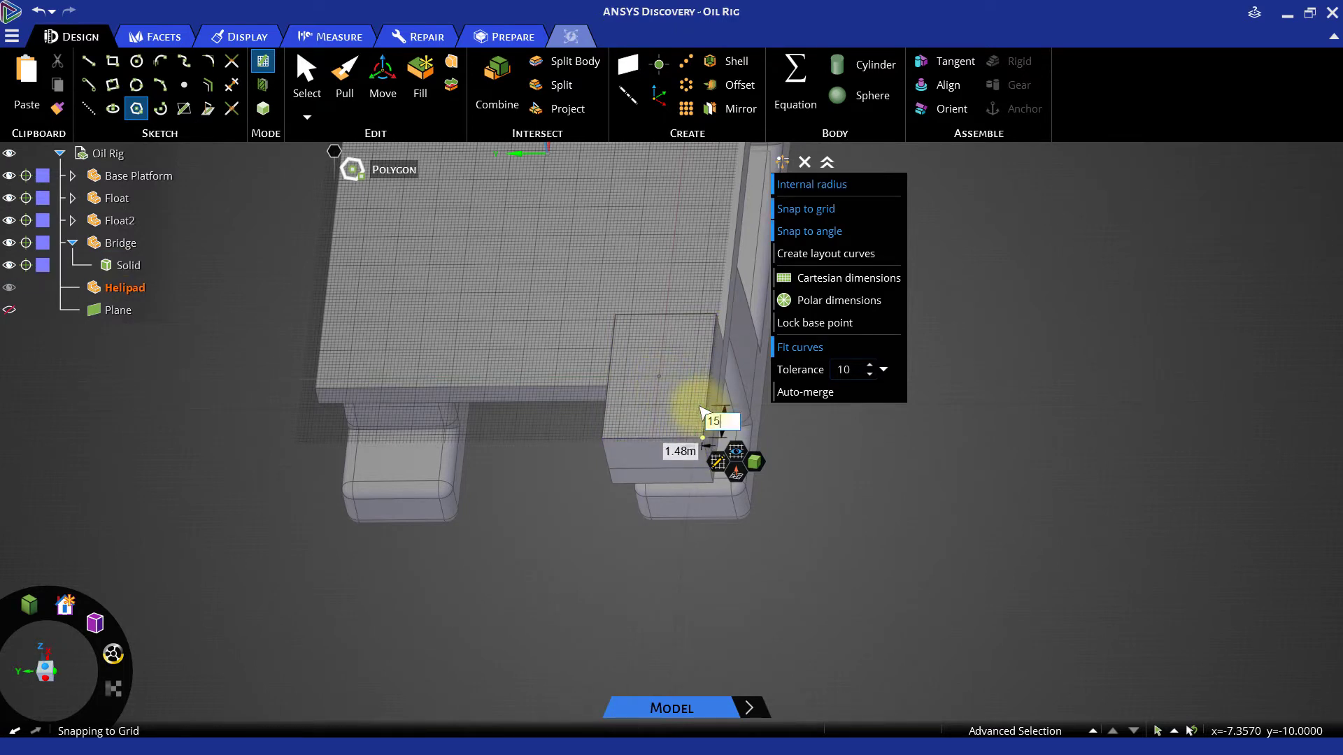
key(Tab)
text(1)
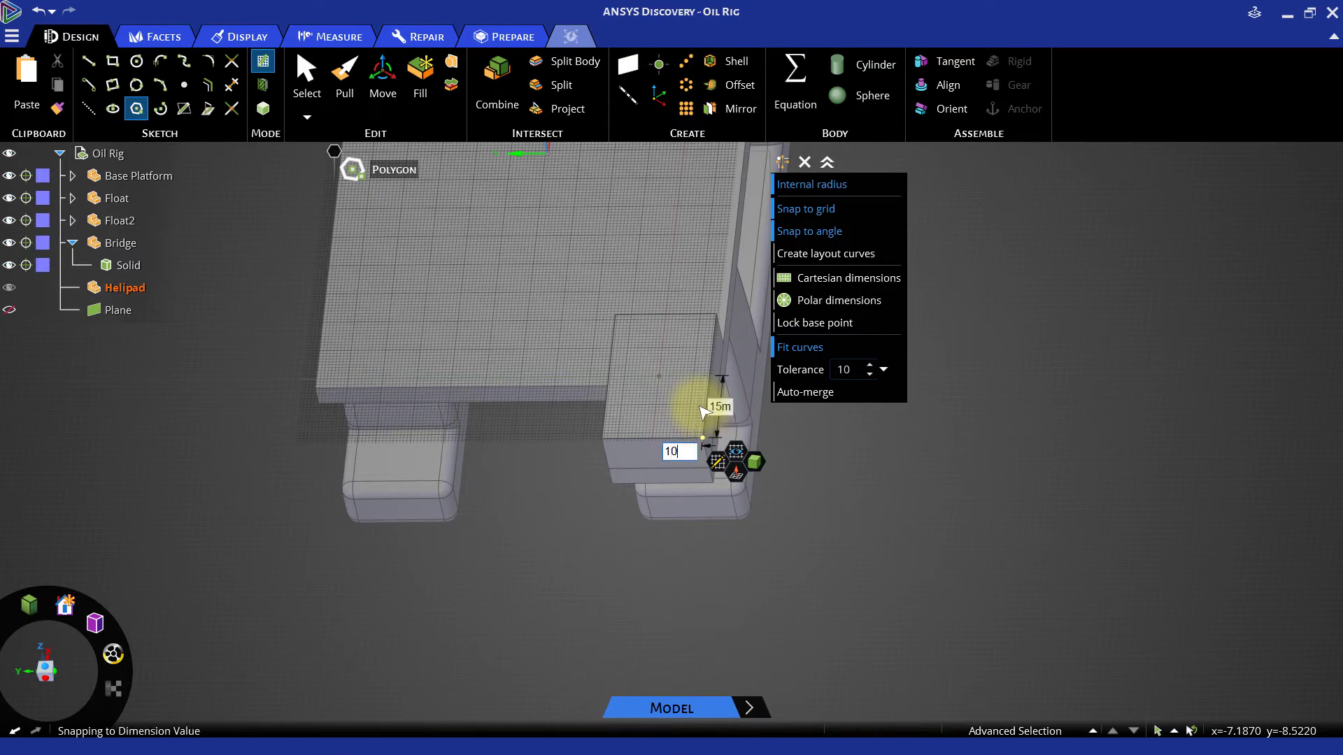
key(Return)
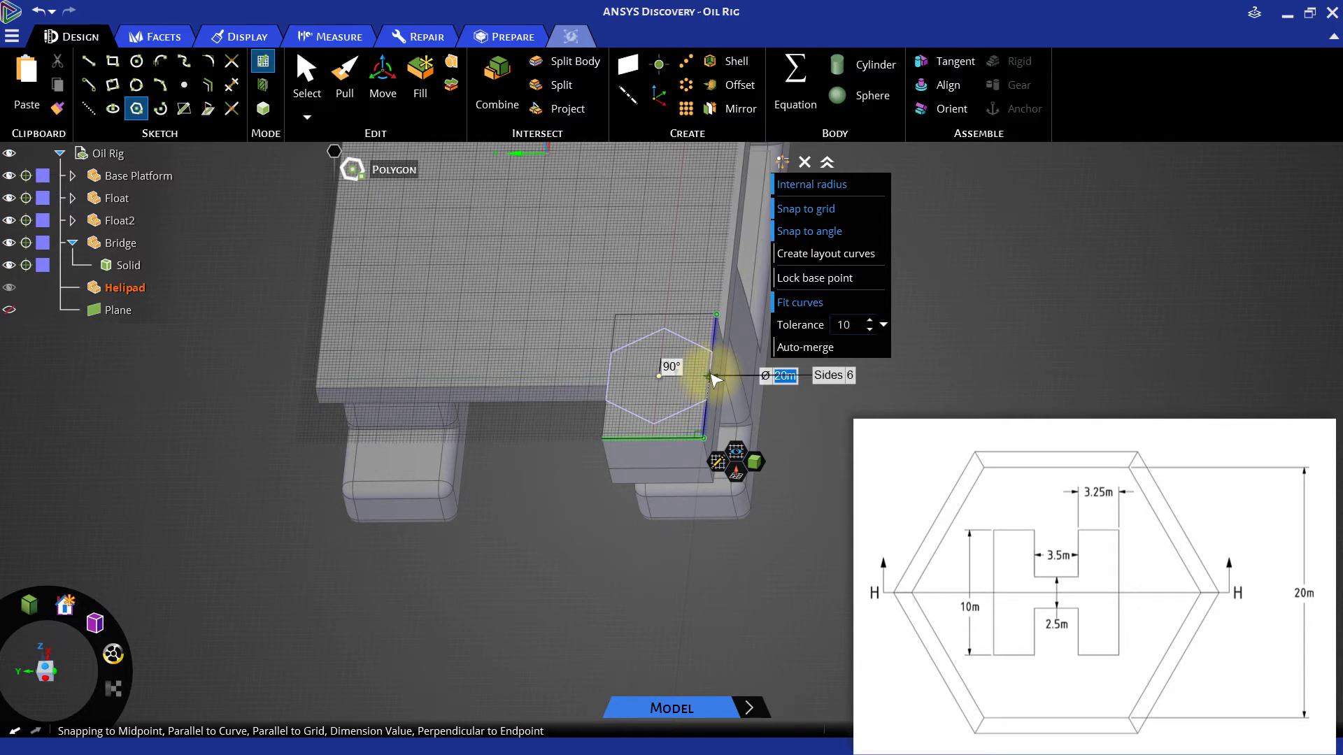
click(715, 378)
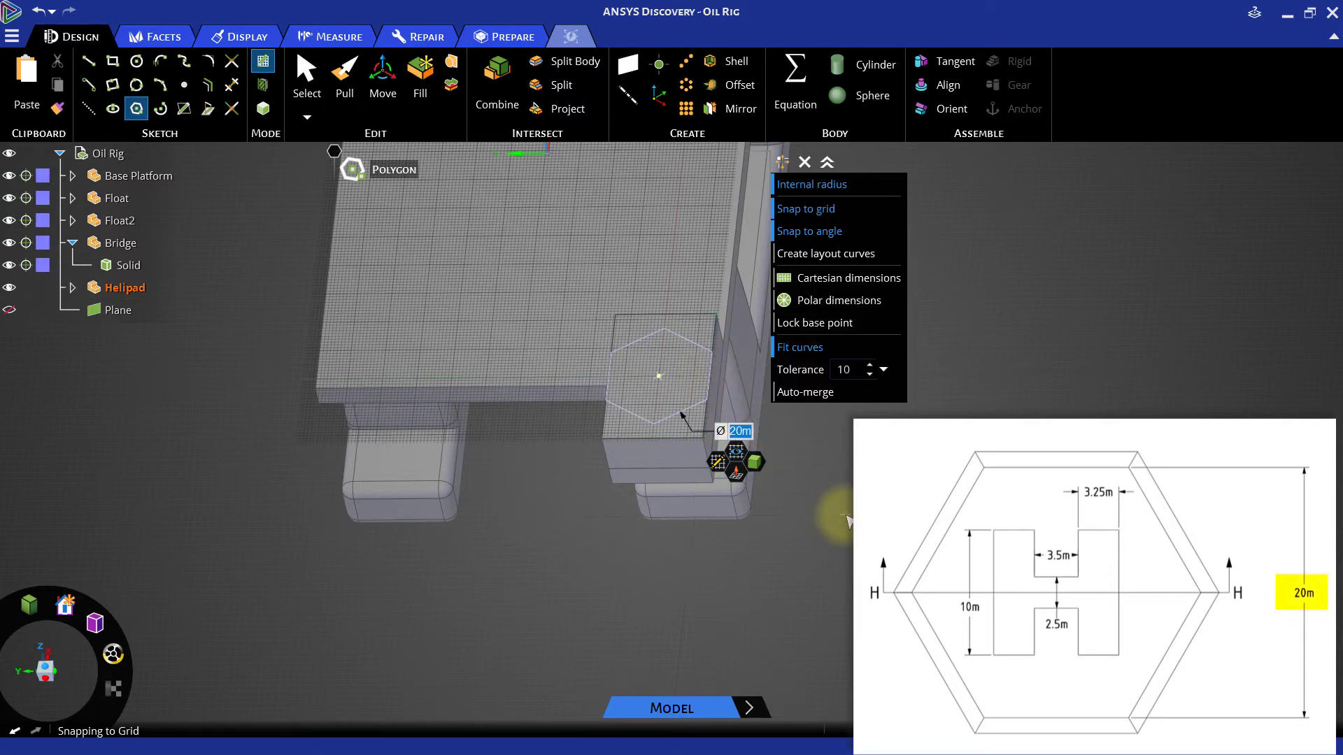
scroll(840, 517, up, 5)
shift+middle_drag(789, 512, 901, 617)
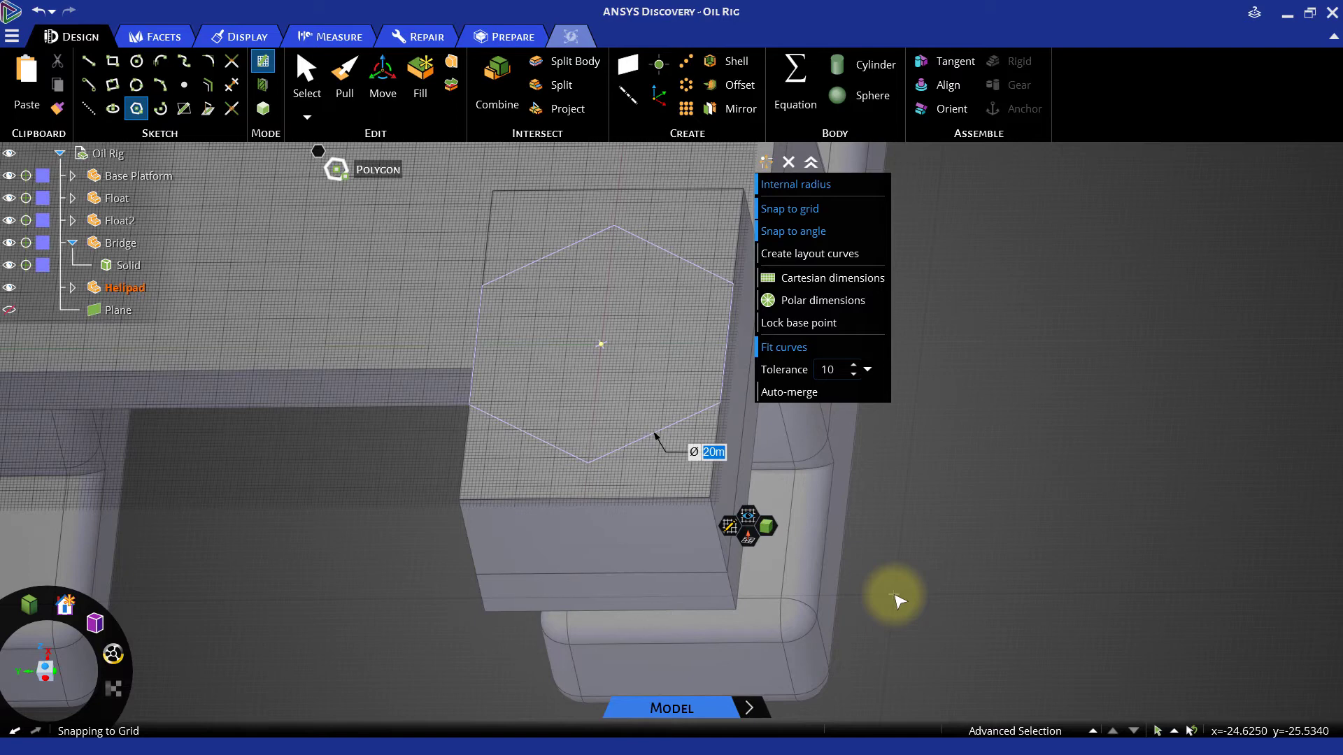
- Pull the hexagon sketch up 2 m into a solid slab
key(p)
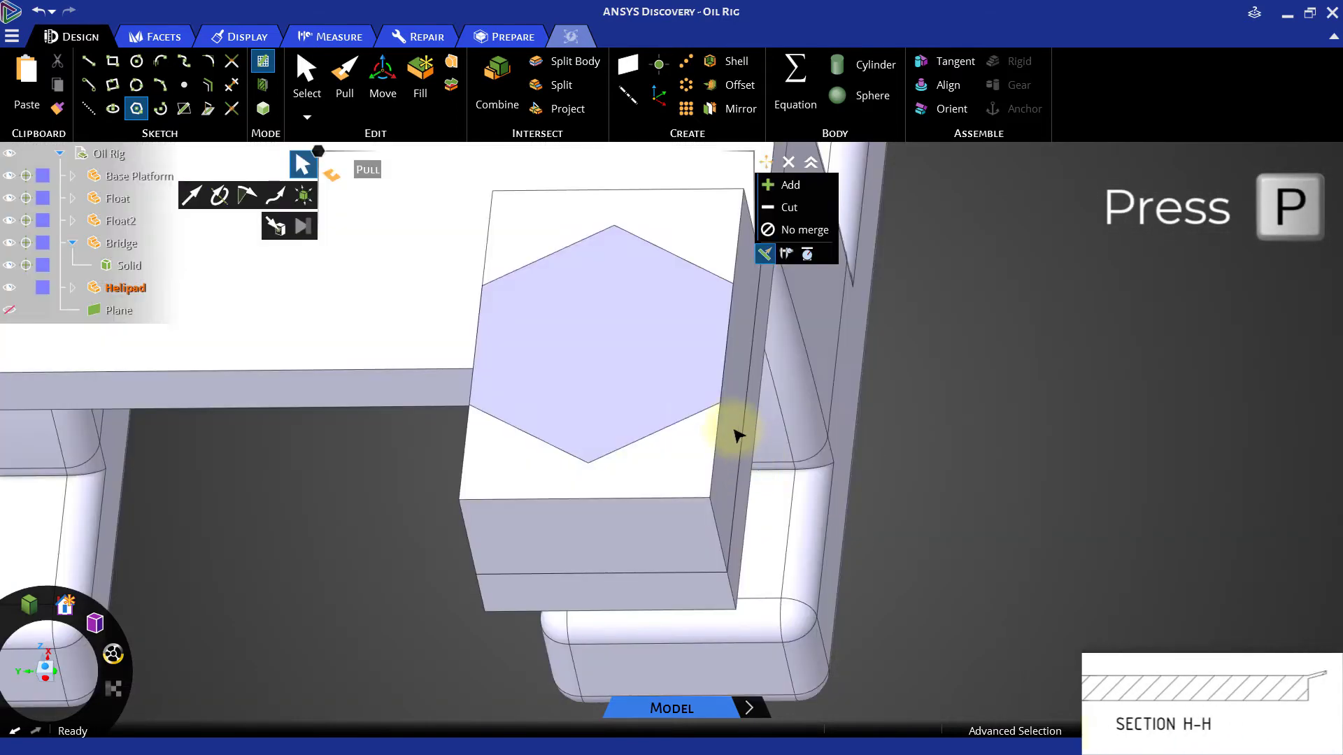
drag(671, 387, 674, 366)
text(2)
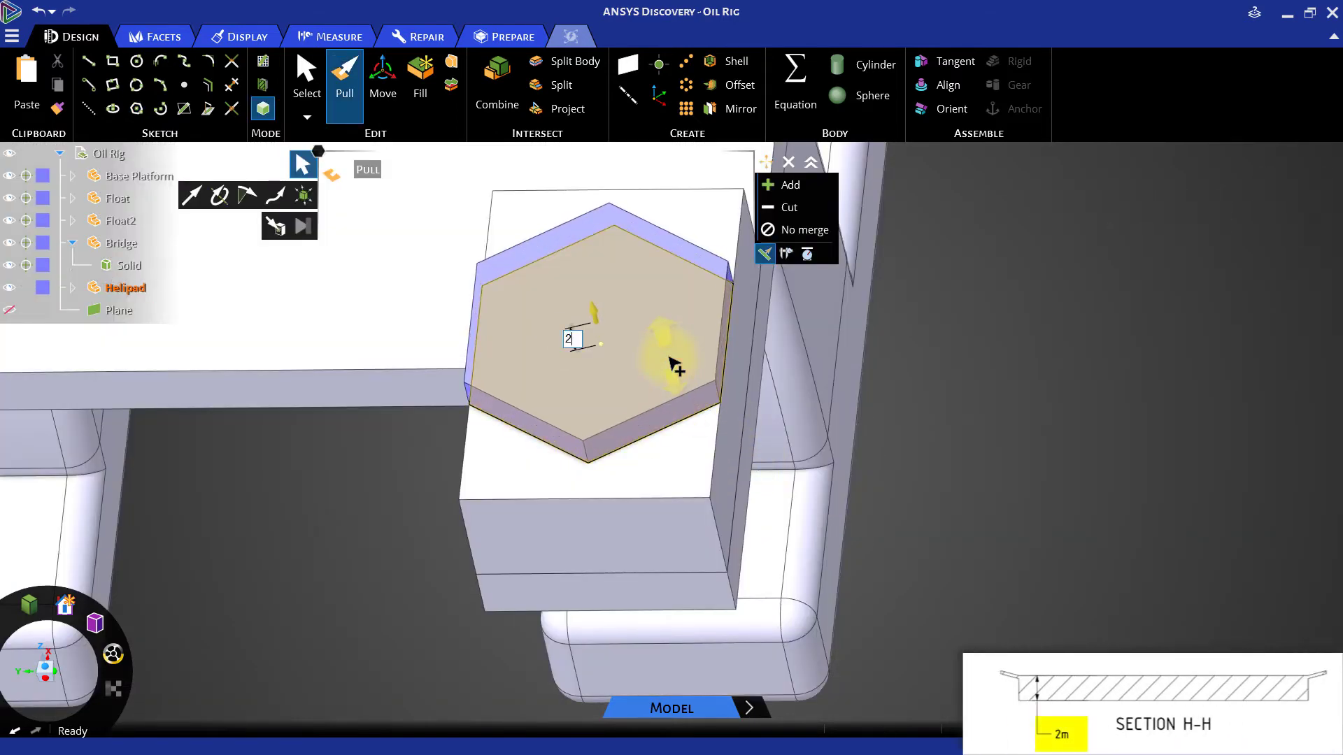
key(Return)
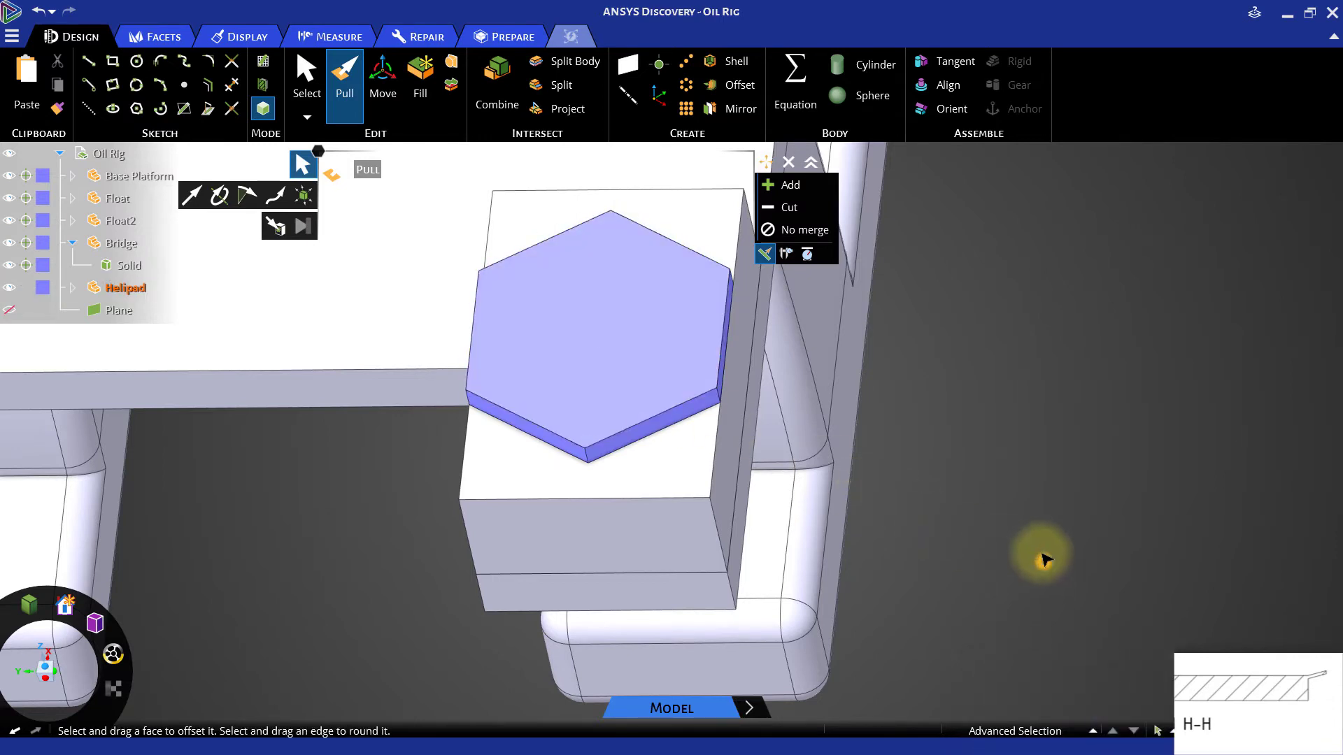
- Select two opposite side faces of the hexagonal slab
scroll(722, 341, up, 3)
click(728, 340)
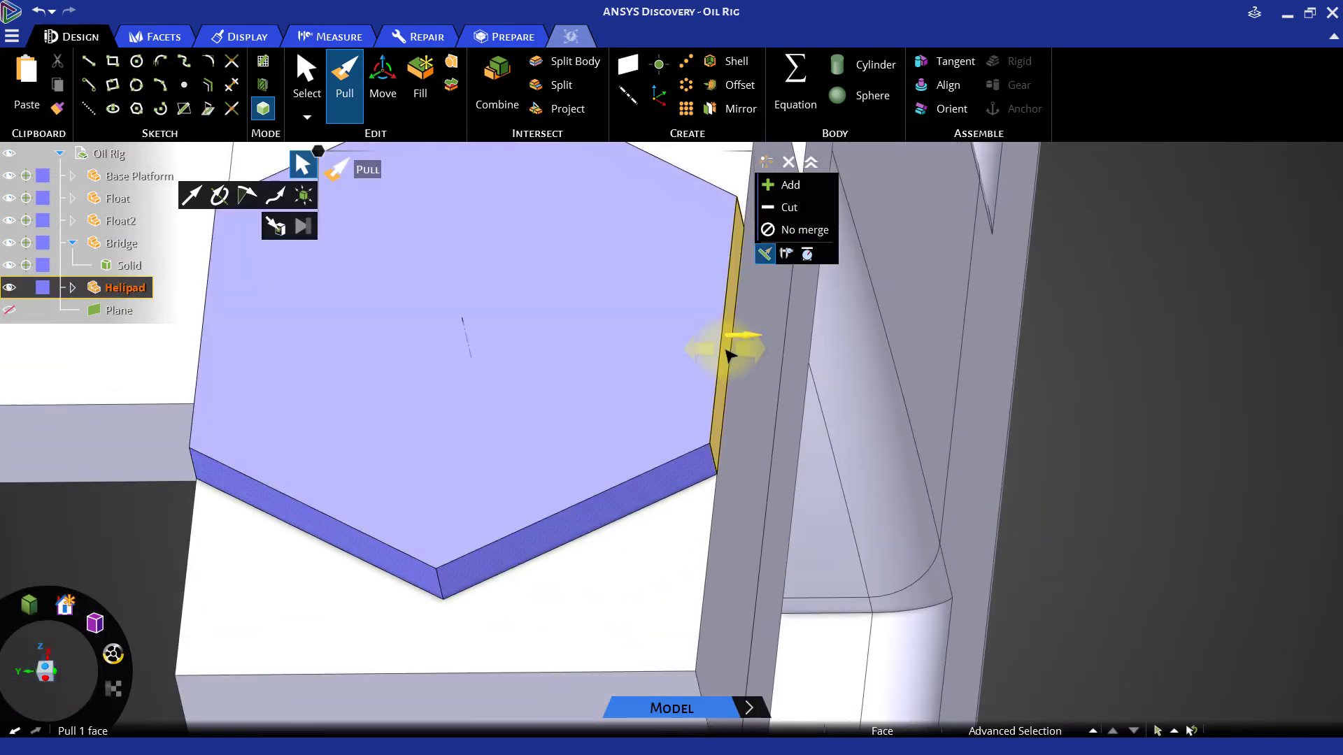
scroll(761, 450, down, 3)
middle_drag(690, 435, 719, 419)
key(ctrl)
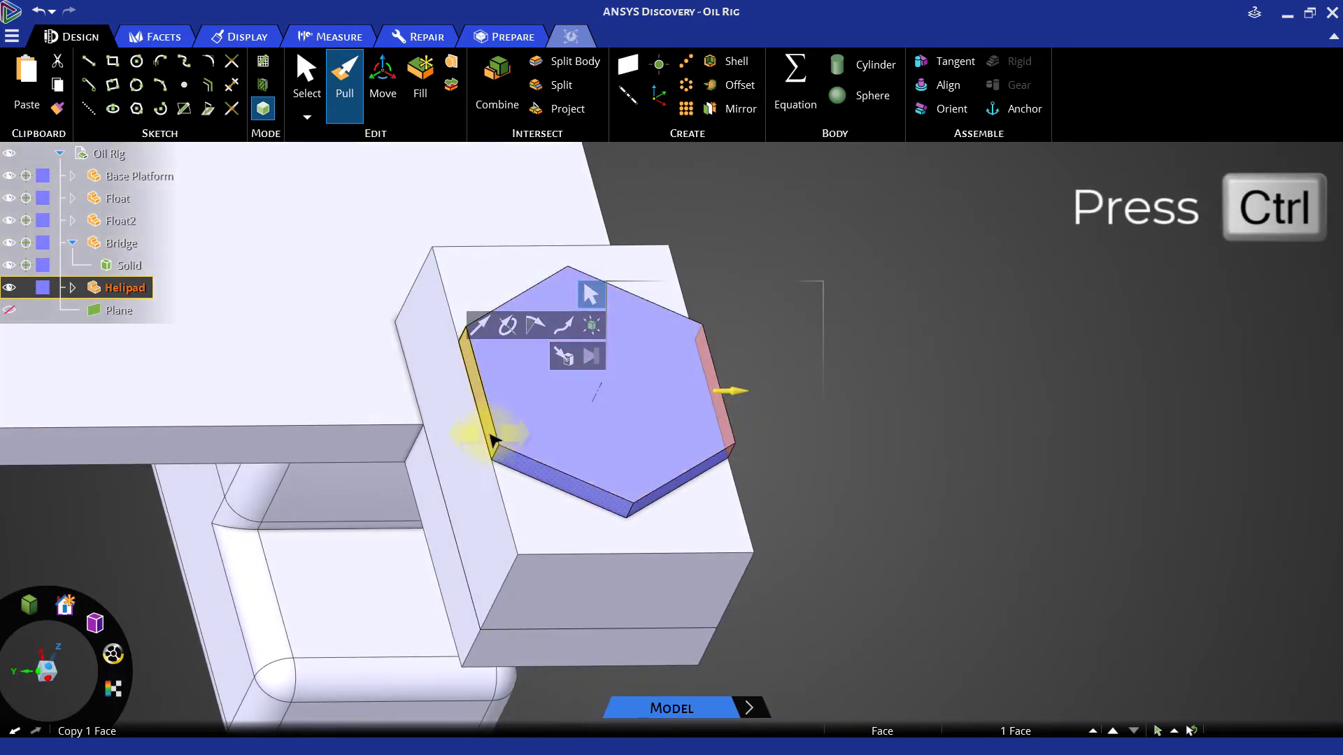
ctrl+click(492, 440)
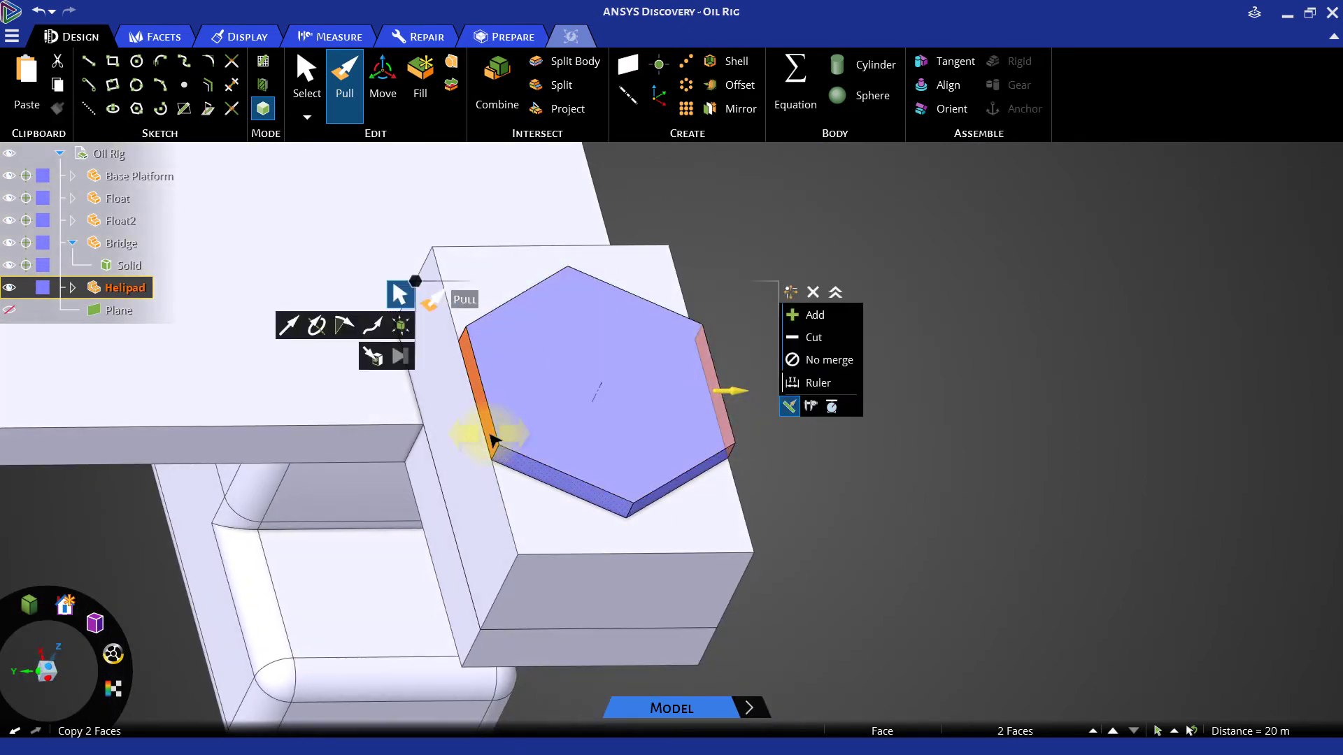
- In plan view, draw a 1.5 m line at 105° outward from the helipad block's corner
key(k)
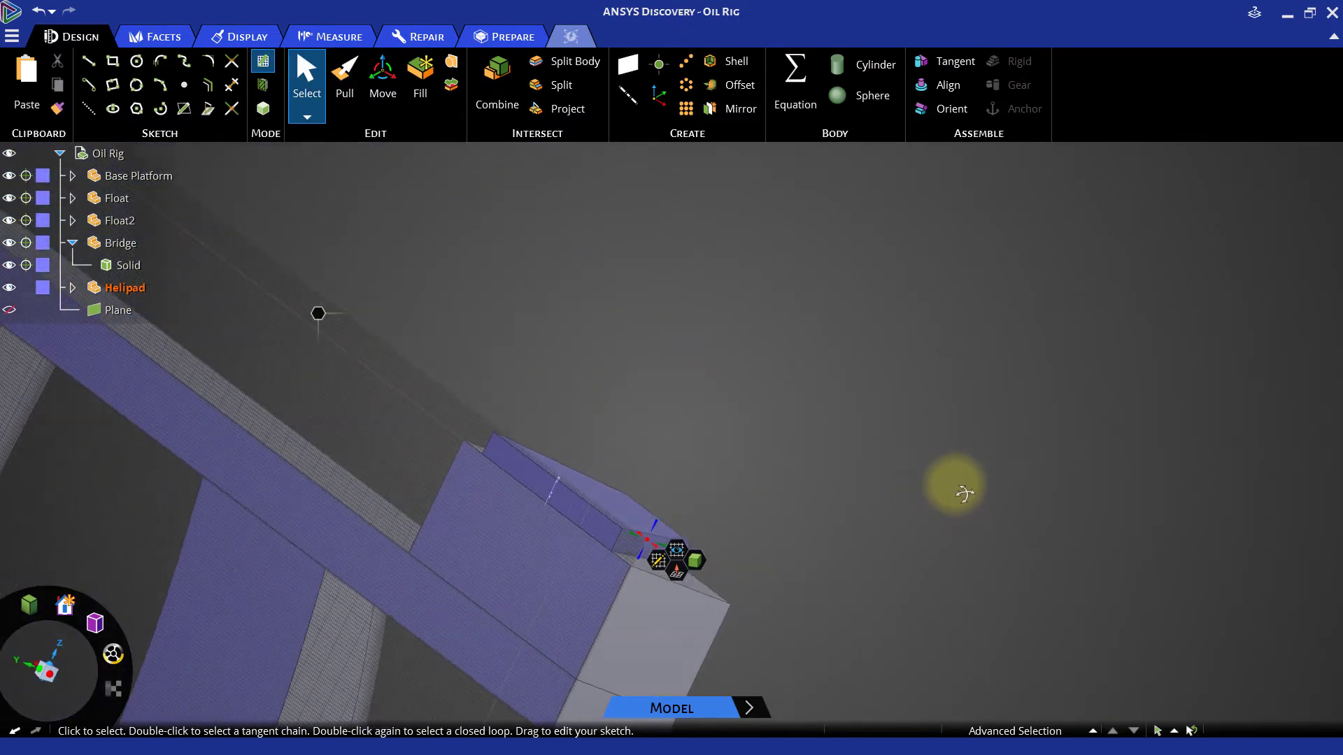
key(v)
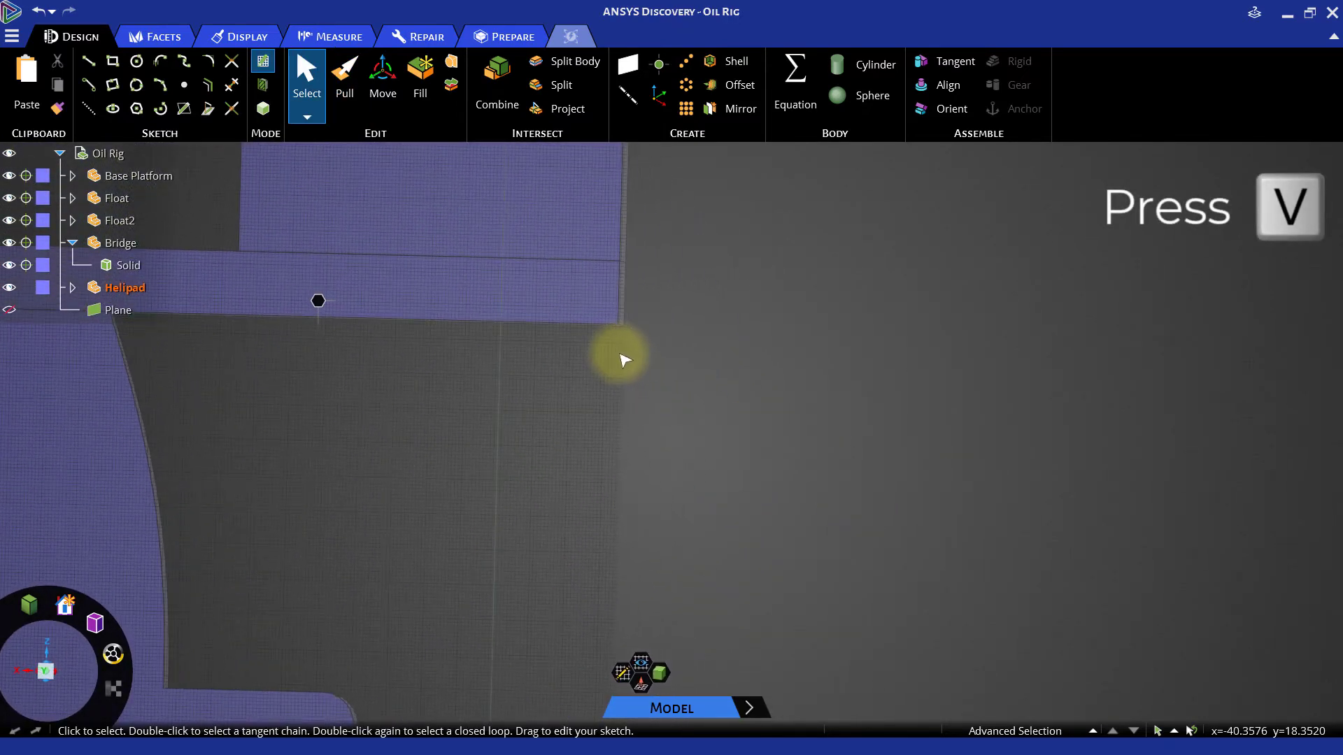
scroll(661, 489, up, 5)
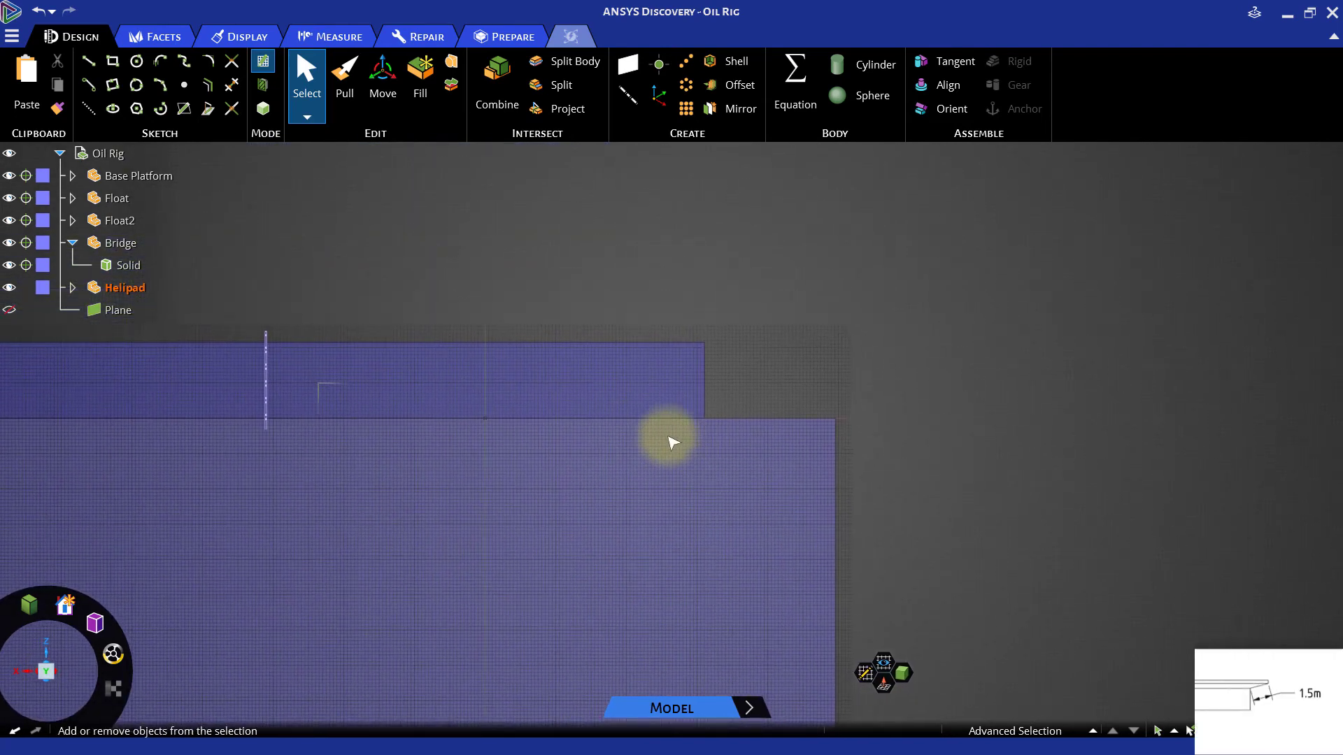
click(89, 63)
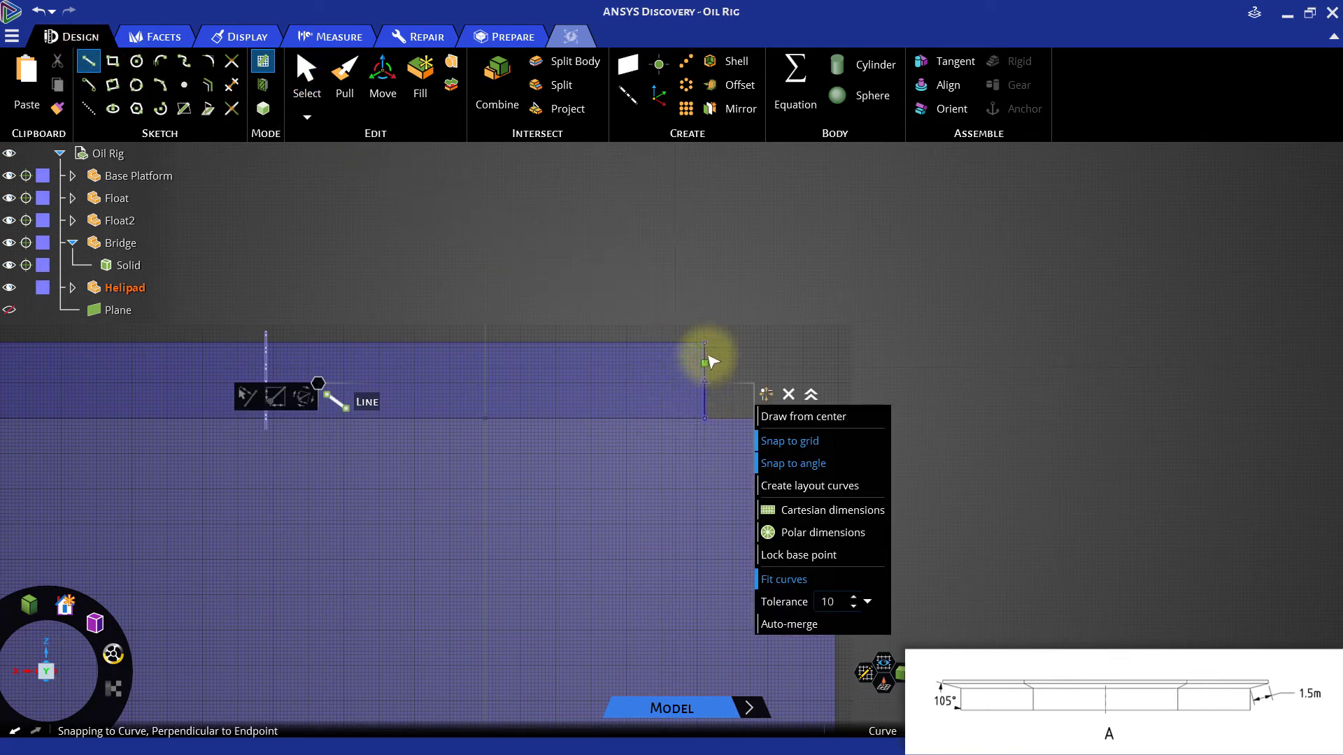
click(708, 344)
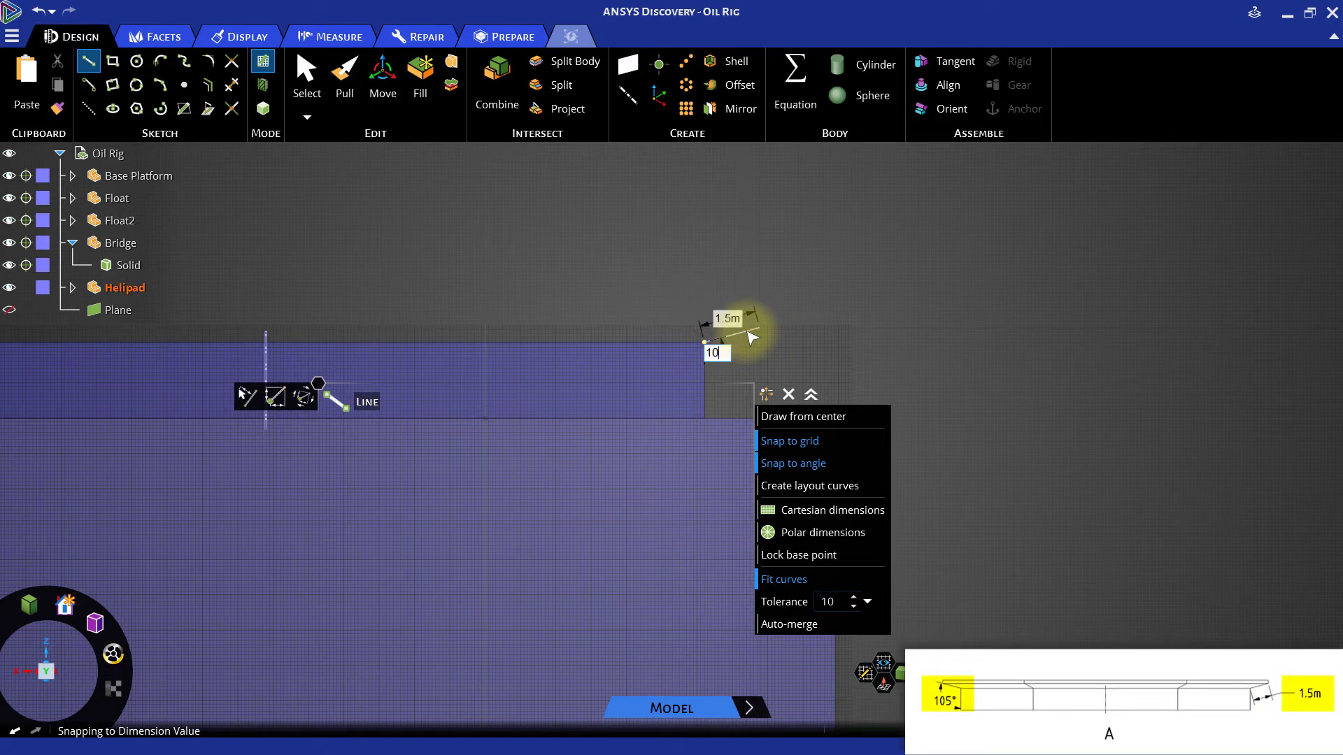
click(759, 326)
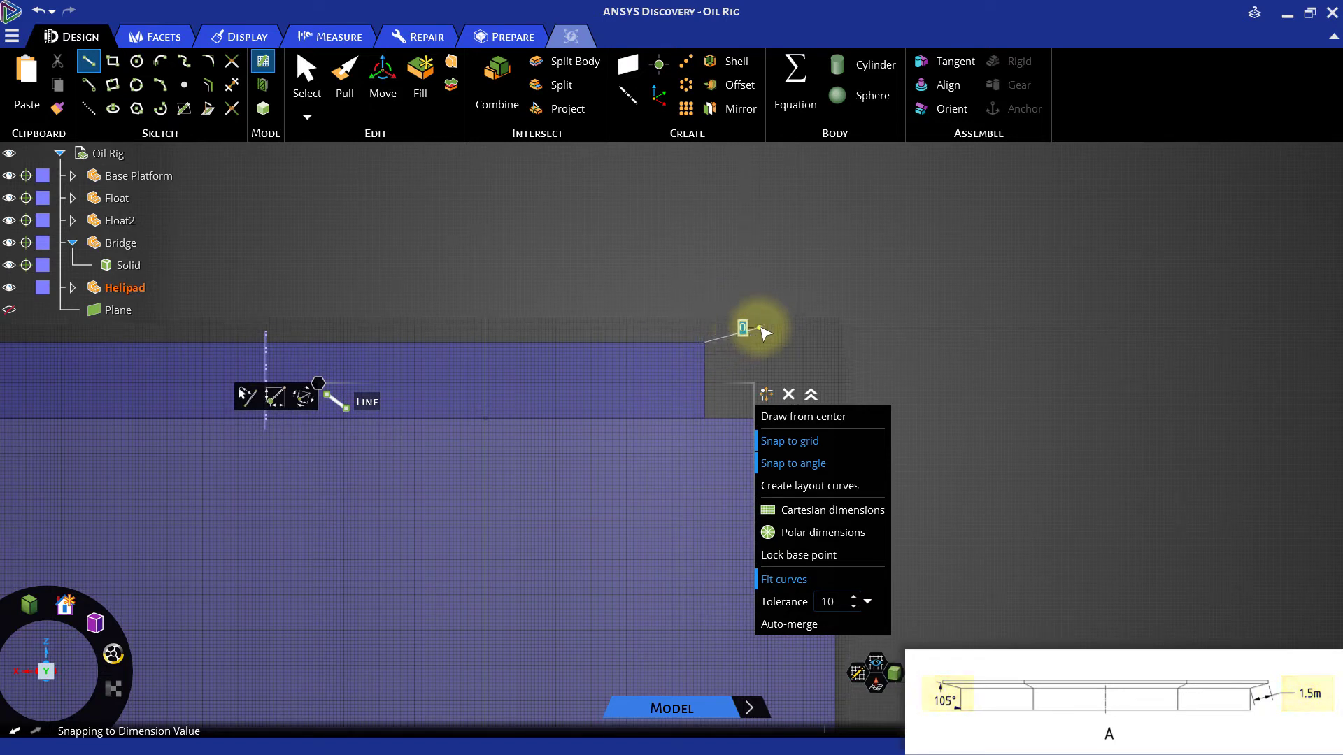
key(d)
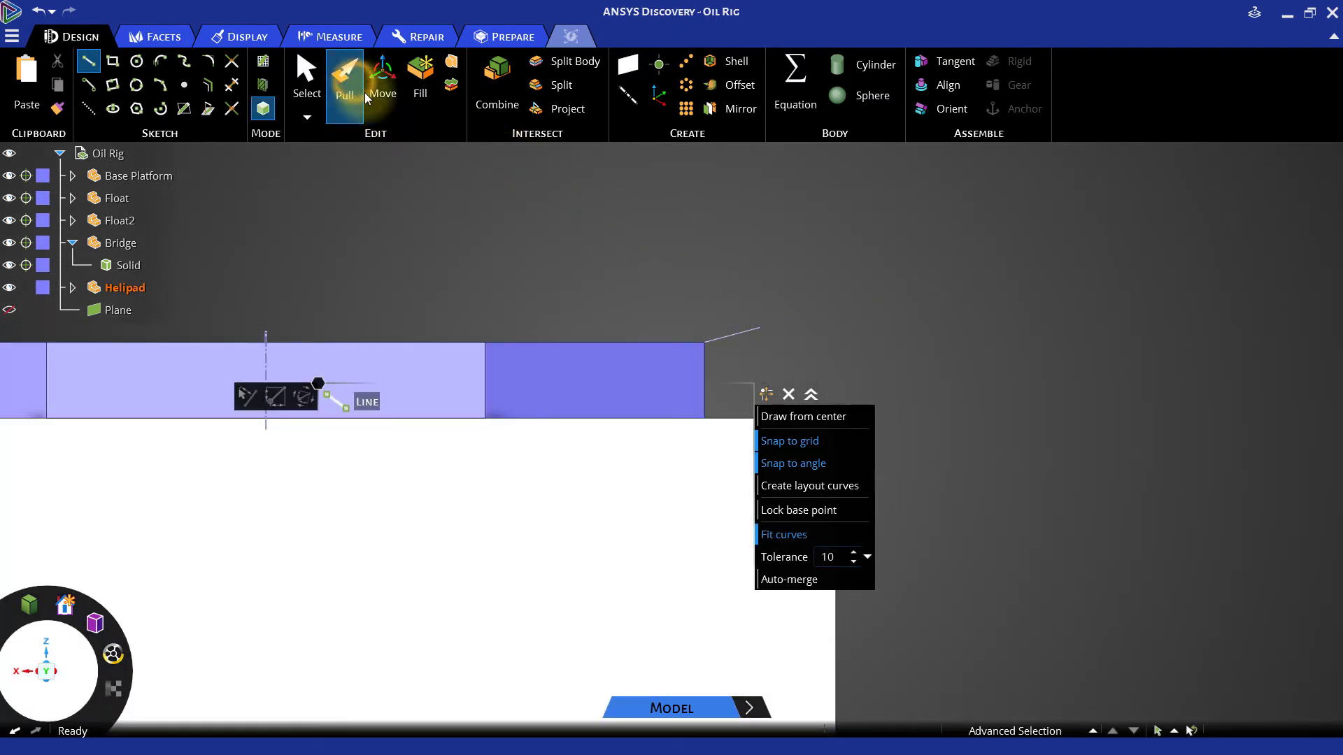
- Extrude the 1.5 m line vertically upward by 0.25 m into a thin strip
click(353, 80)
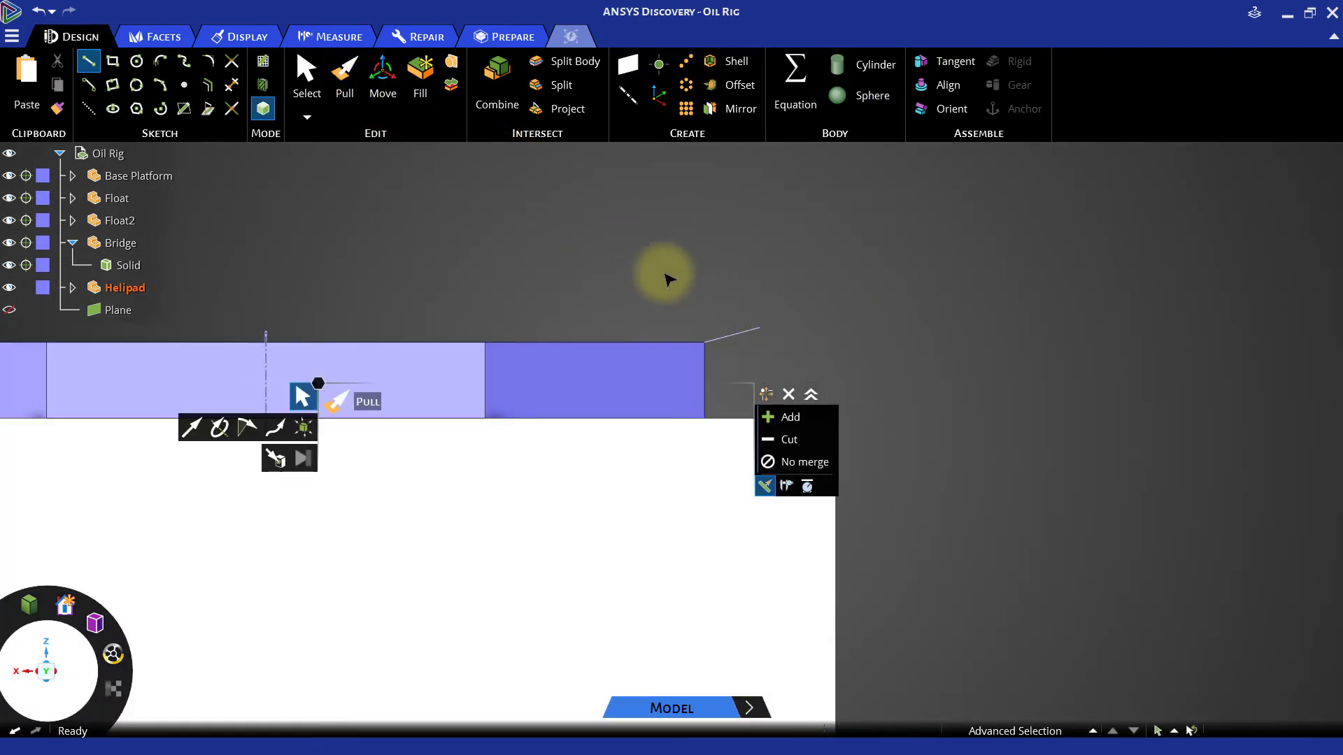
click(727, 334)
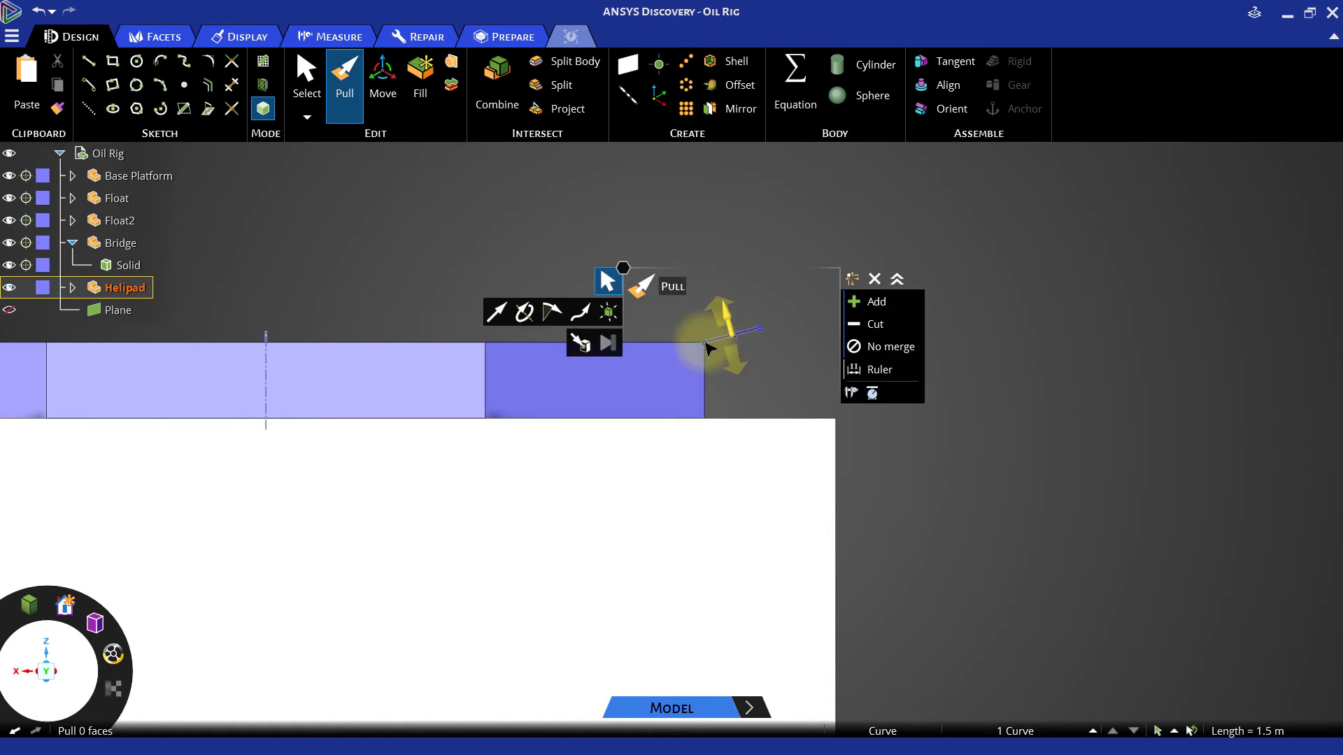
click(496, 312)
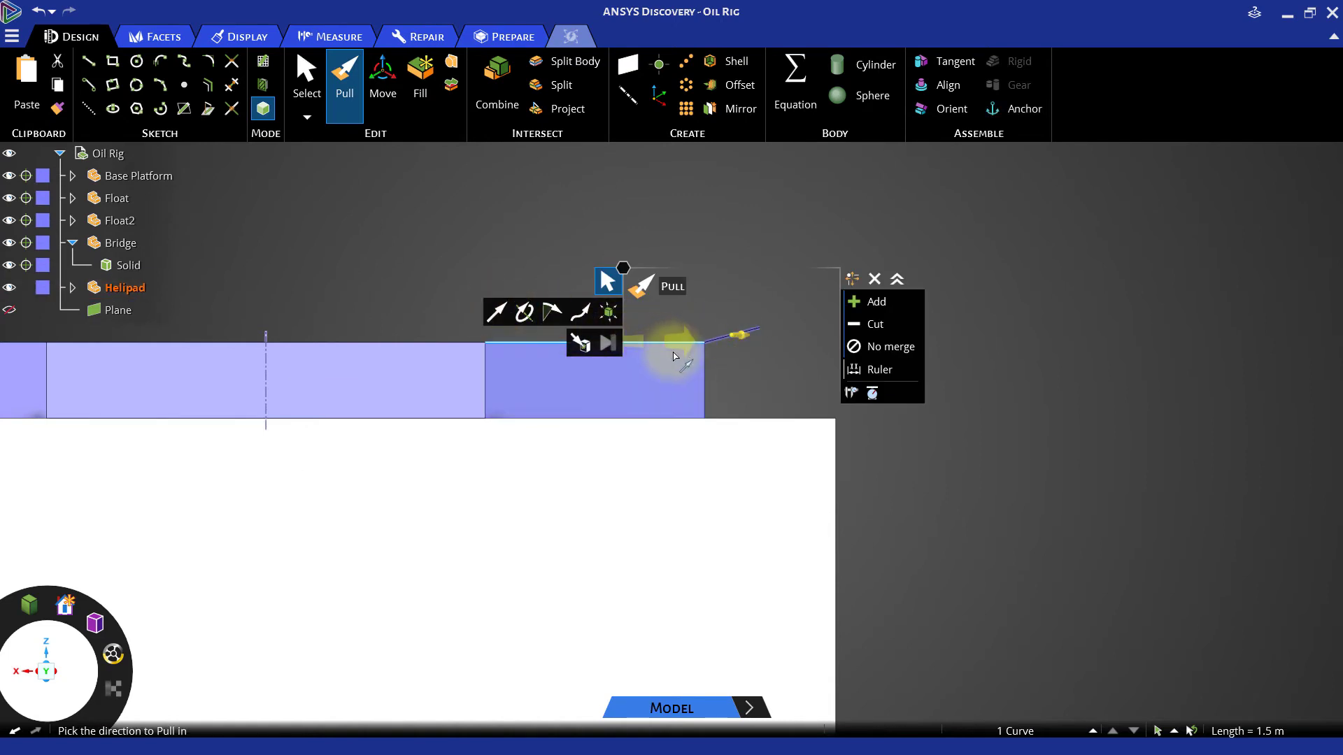
click(711, 384)
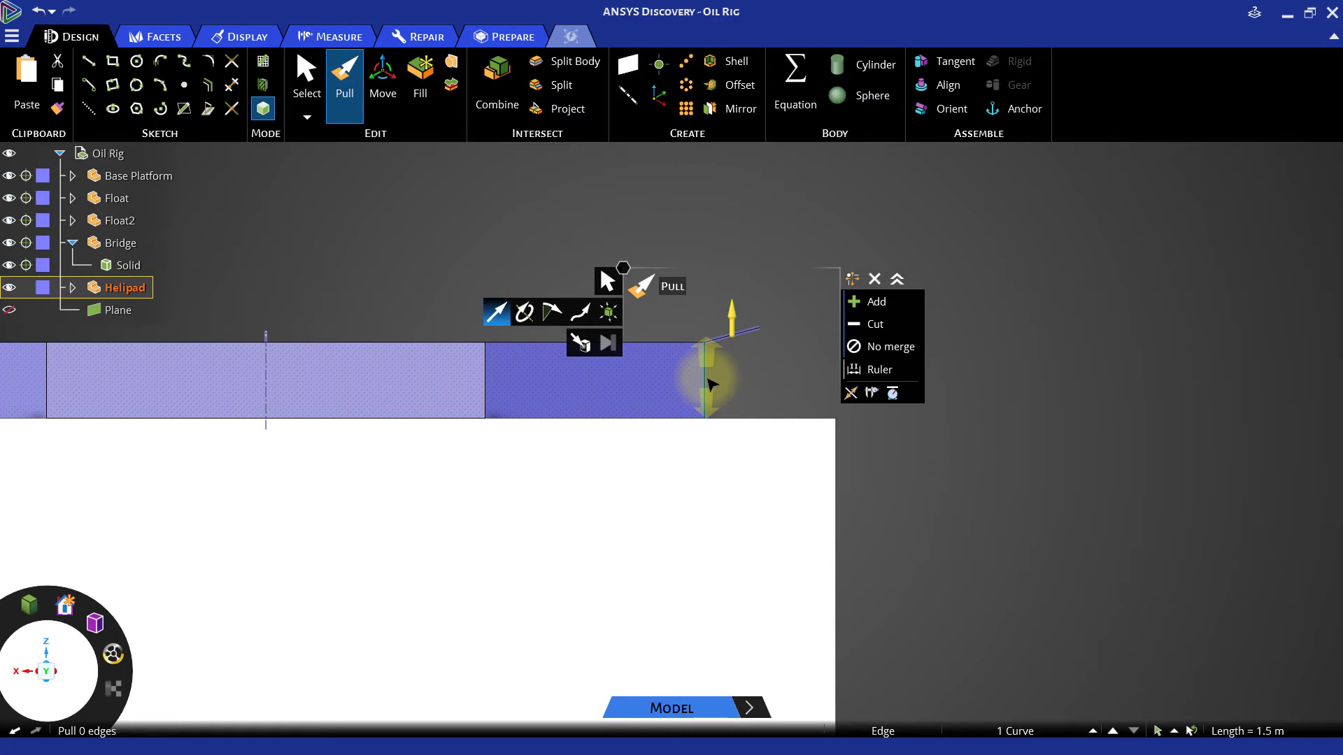
drag(707, 379, 731, 390)
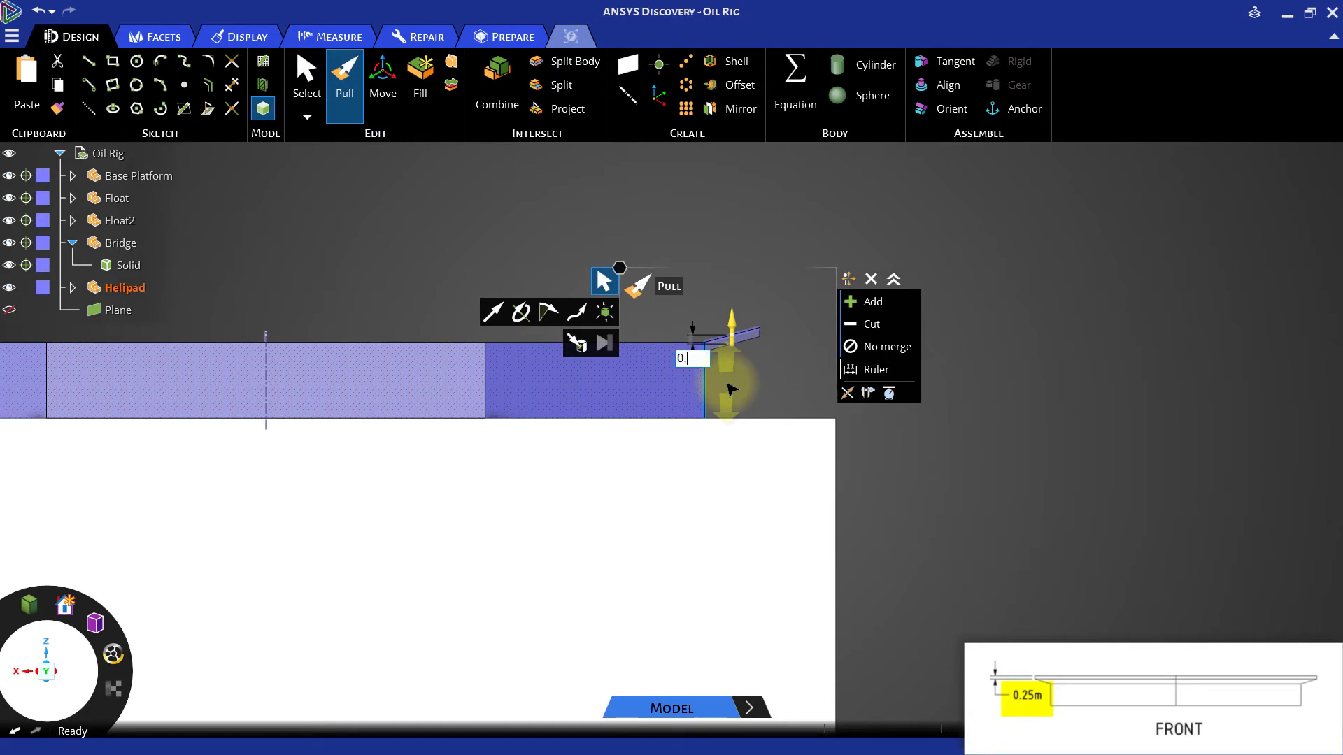
text(0.25)
key(Return)
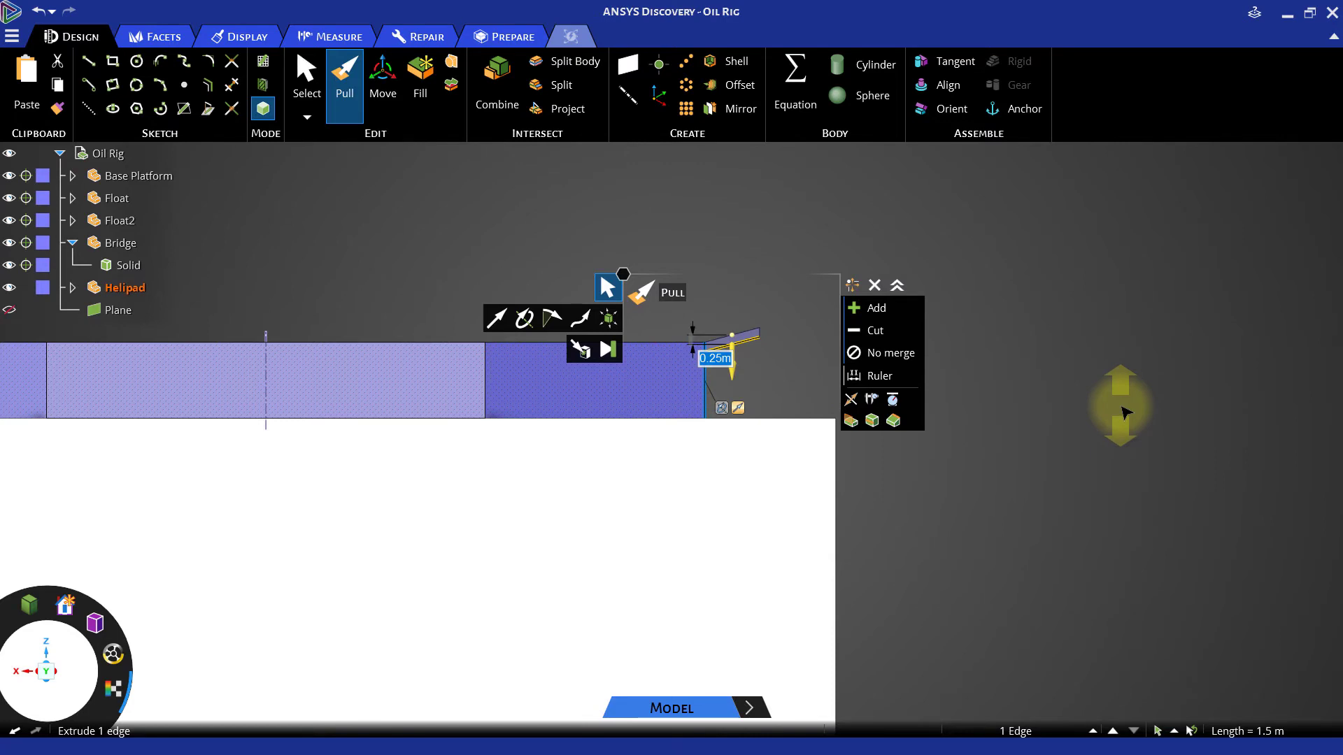
- Sweep the slanted strip fully along the helipad's top edge to form a flared rim
scroll(1060, 400, up, 2)
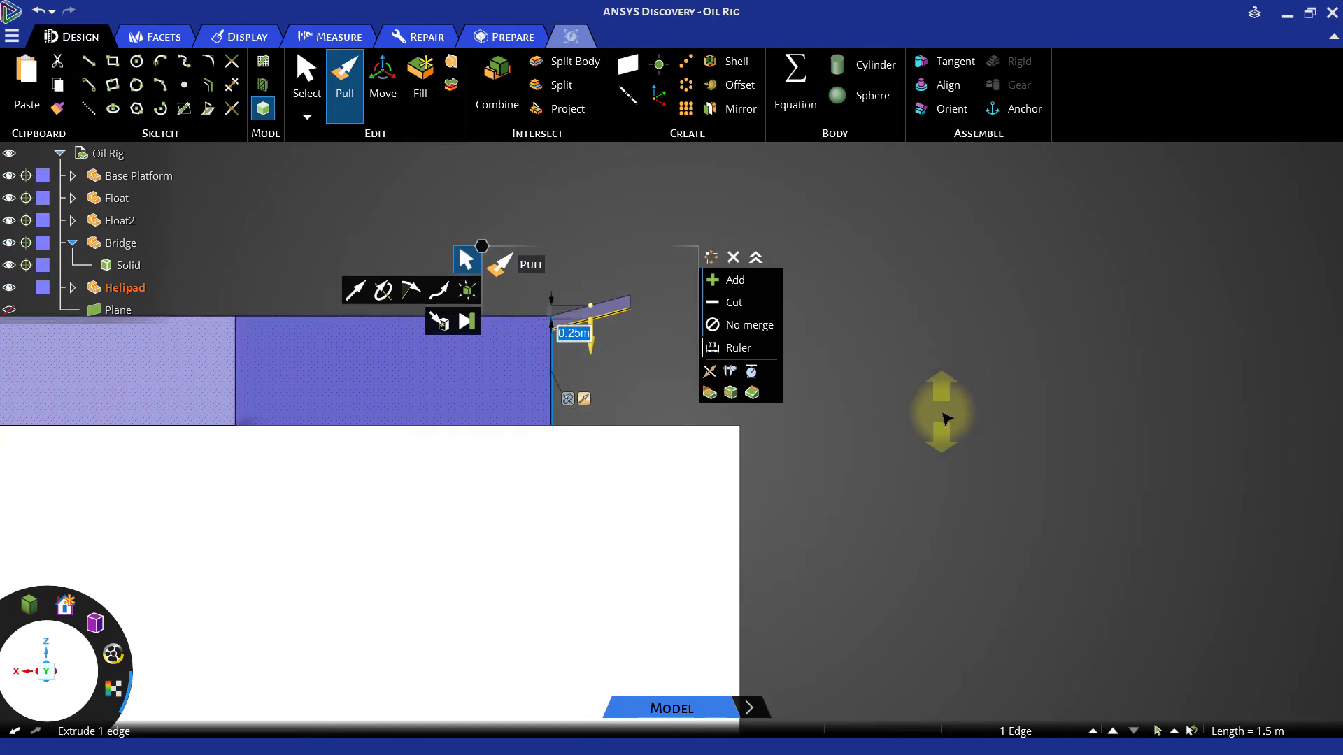
click(930, 417)
click(600, 309)
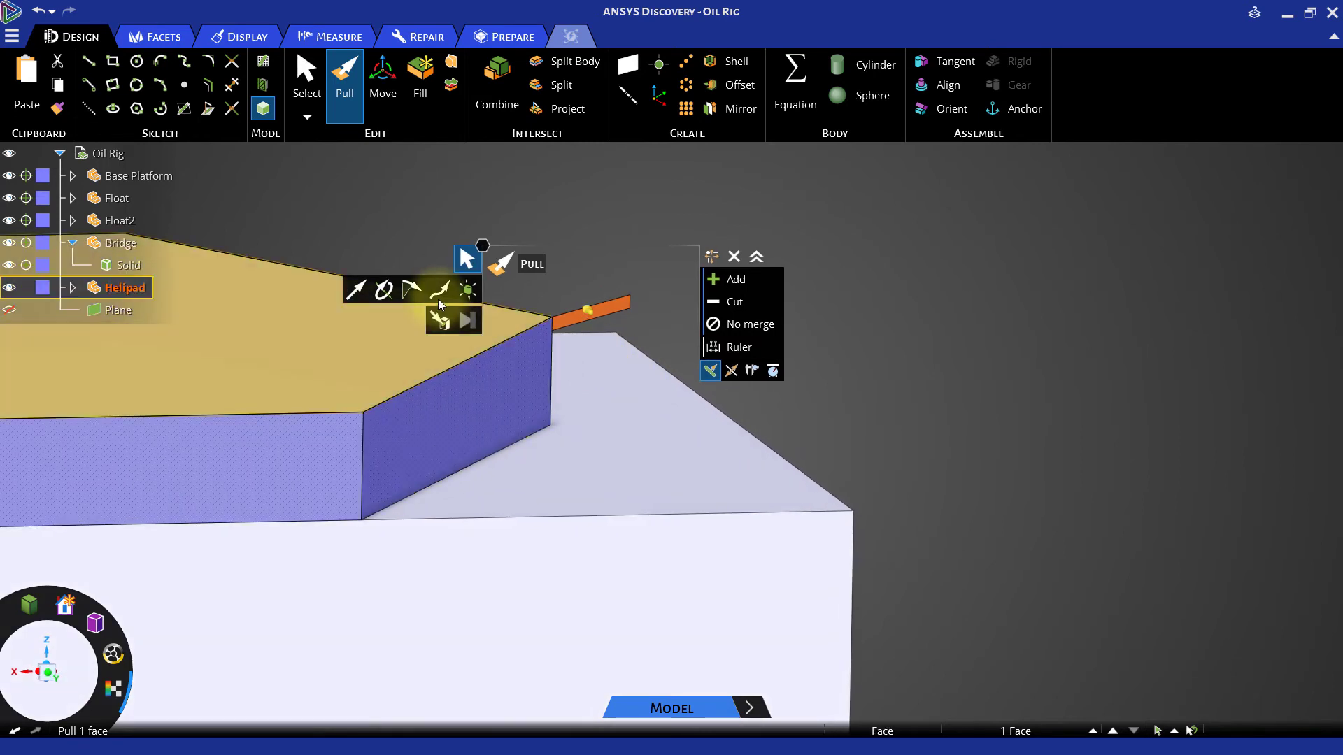
click(441, 296)
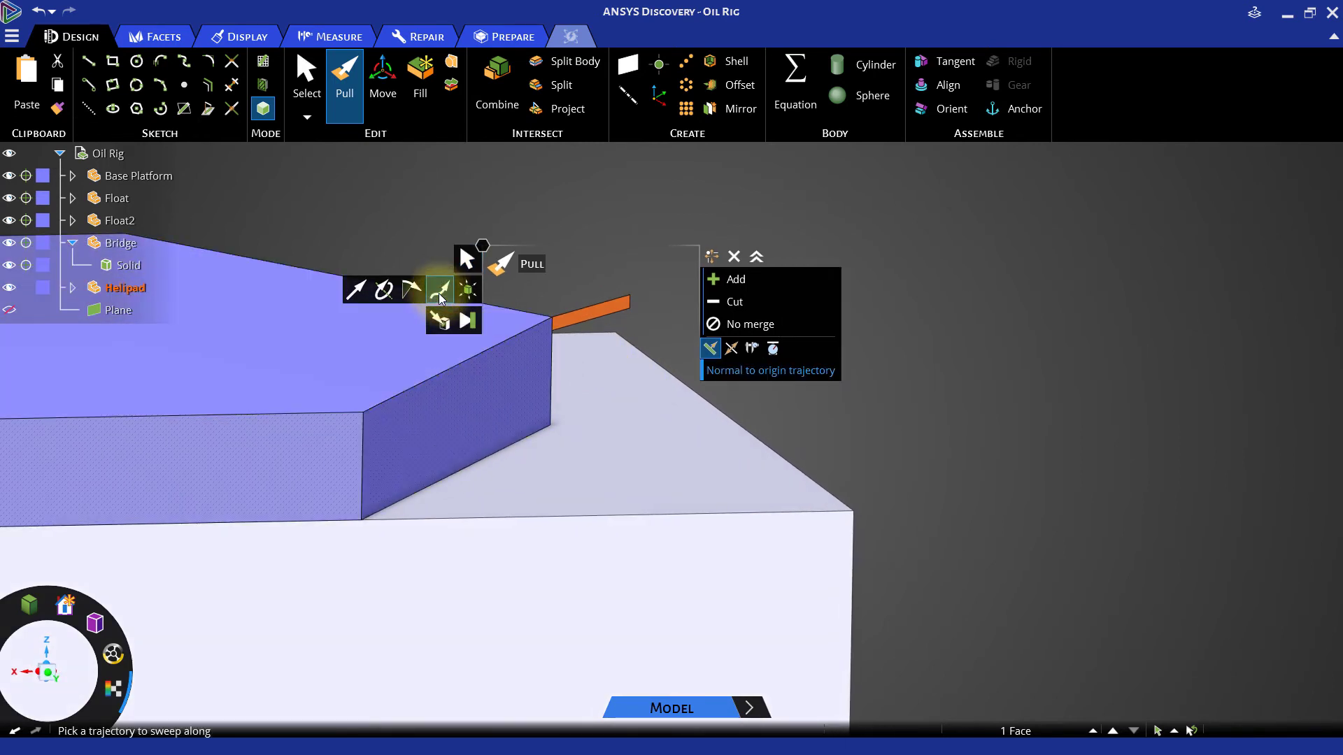
click(474, 361)
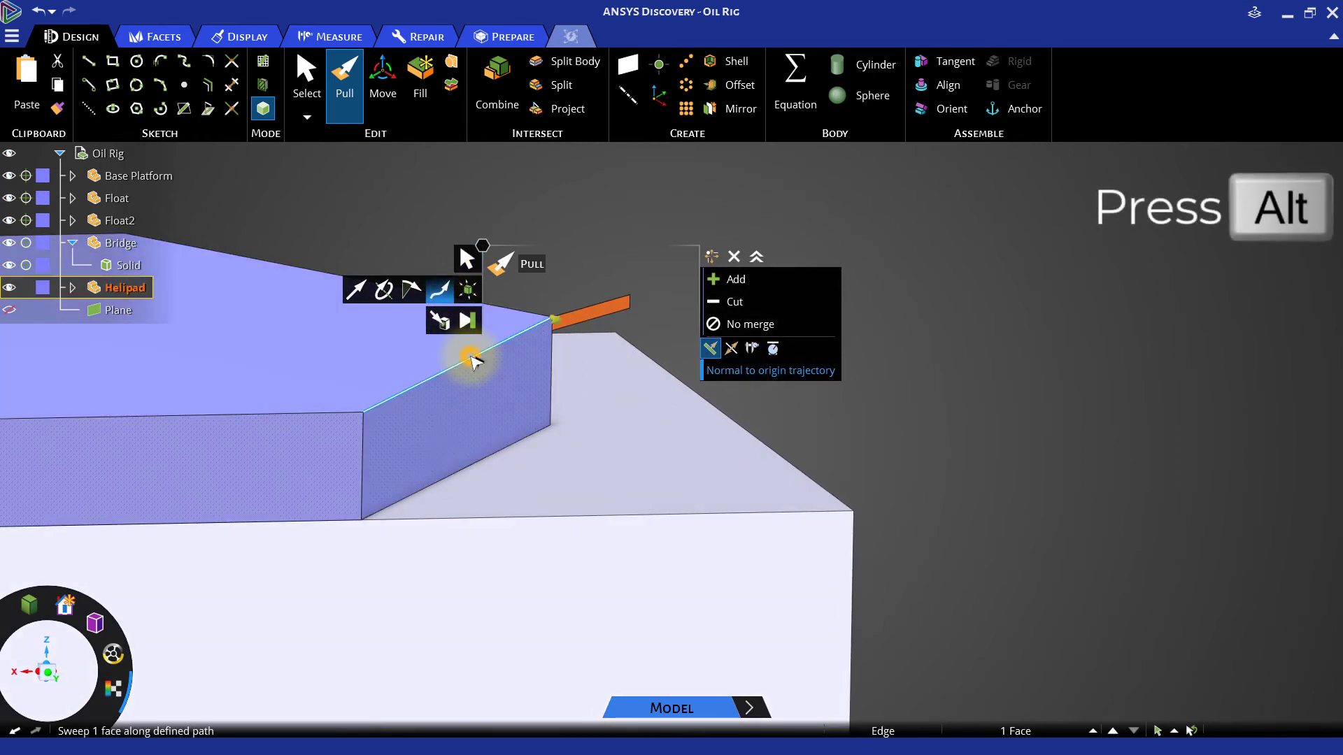
click(467, 318)
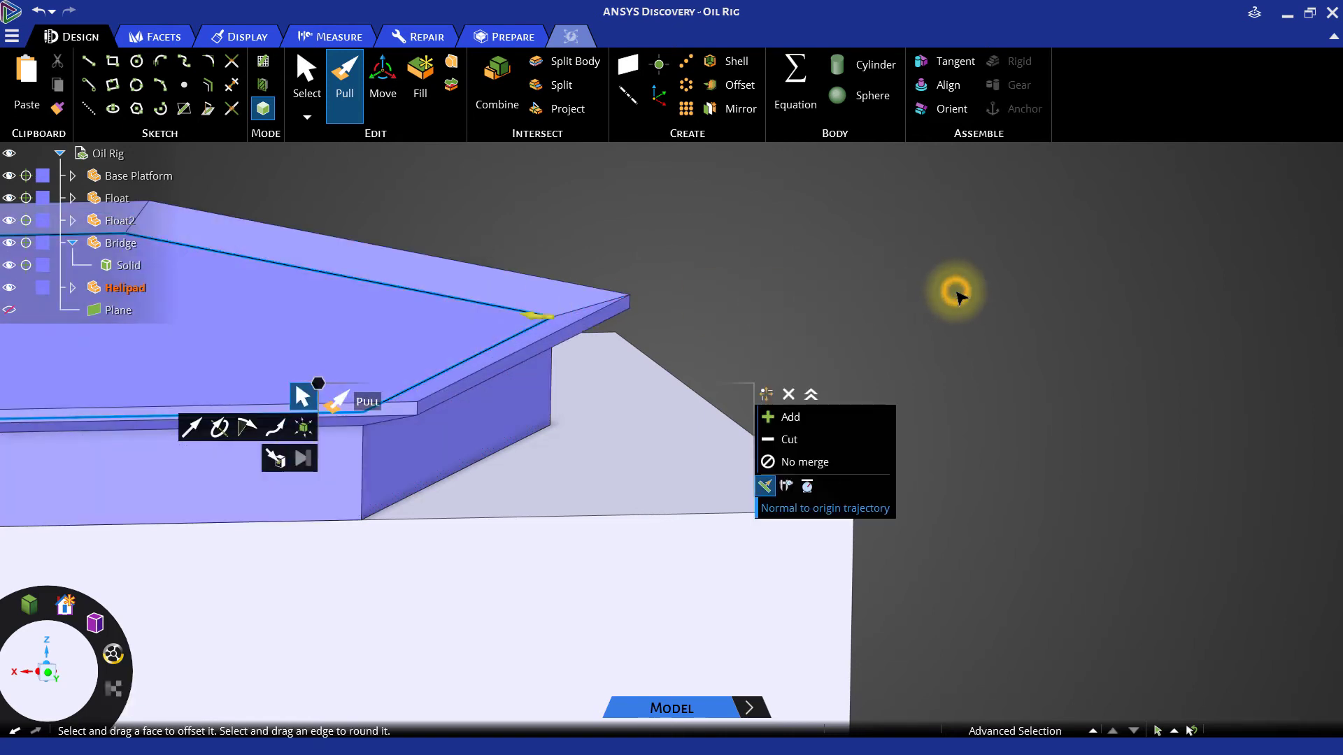
scroll(953, 291, down, 5)
shift+middle_drag(1074, 355, 1146, 429)
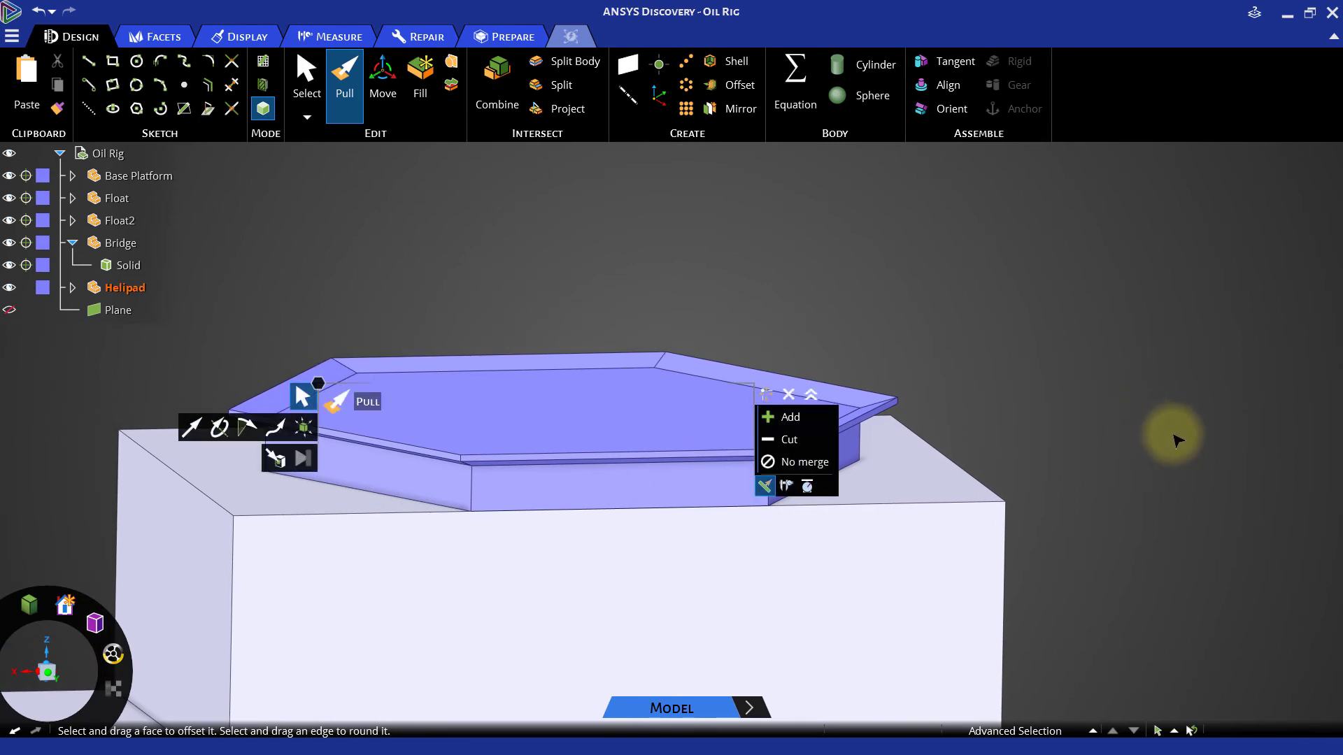
- Open a plan-view sketch on the helipad's top face, ready to draw lines
click(636, 406)
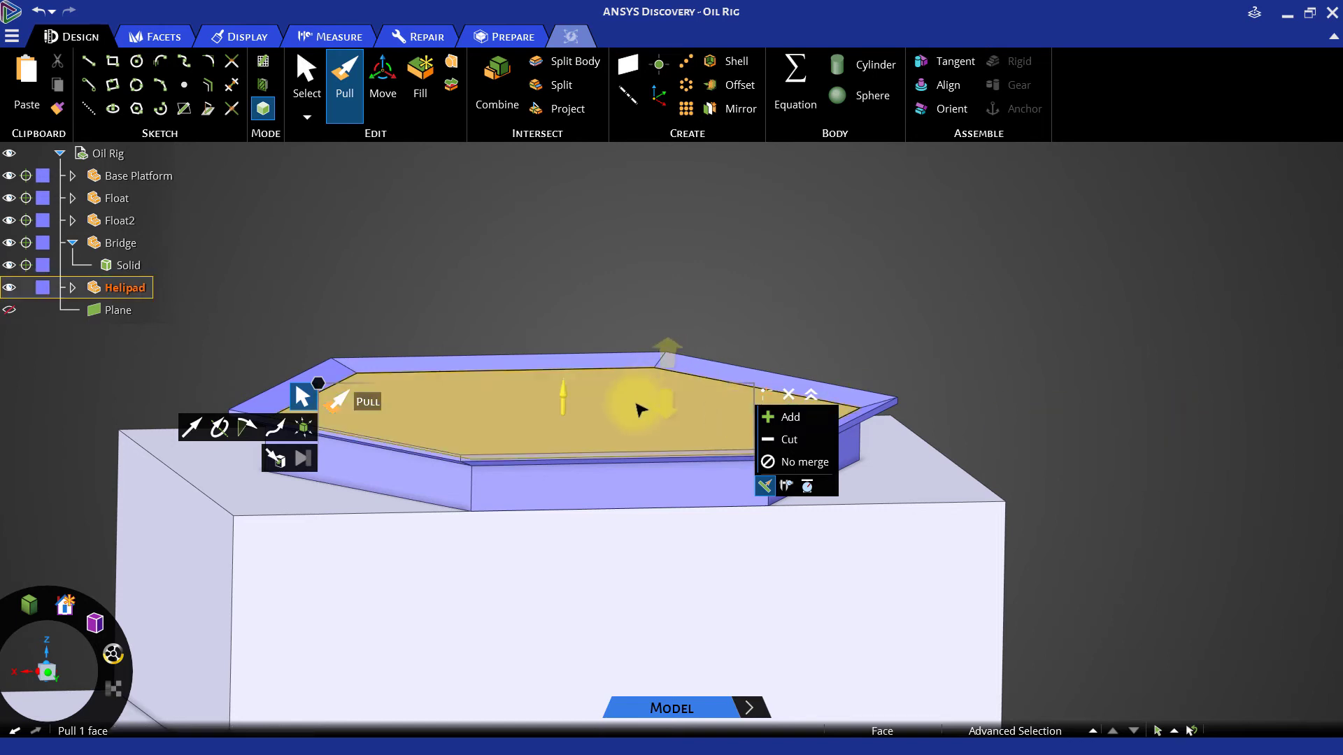
key(k)
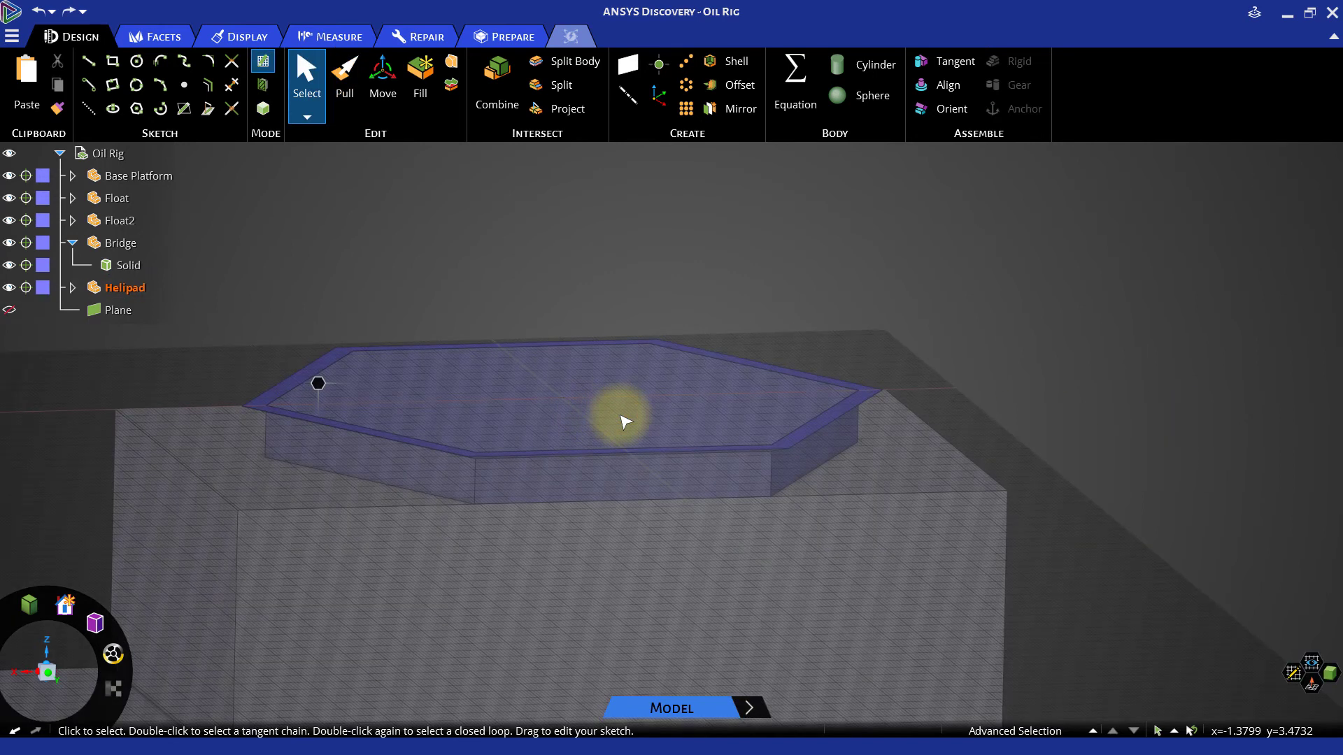
key(v)
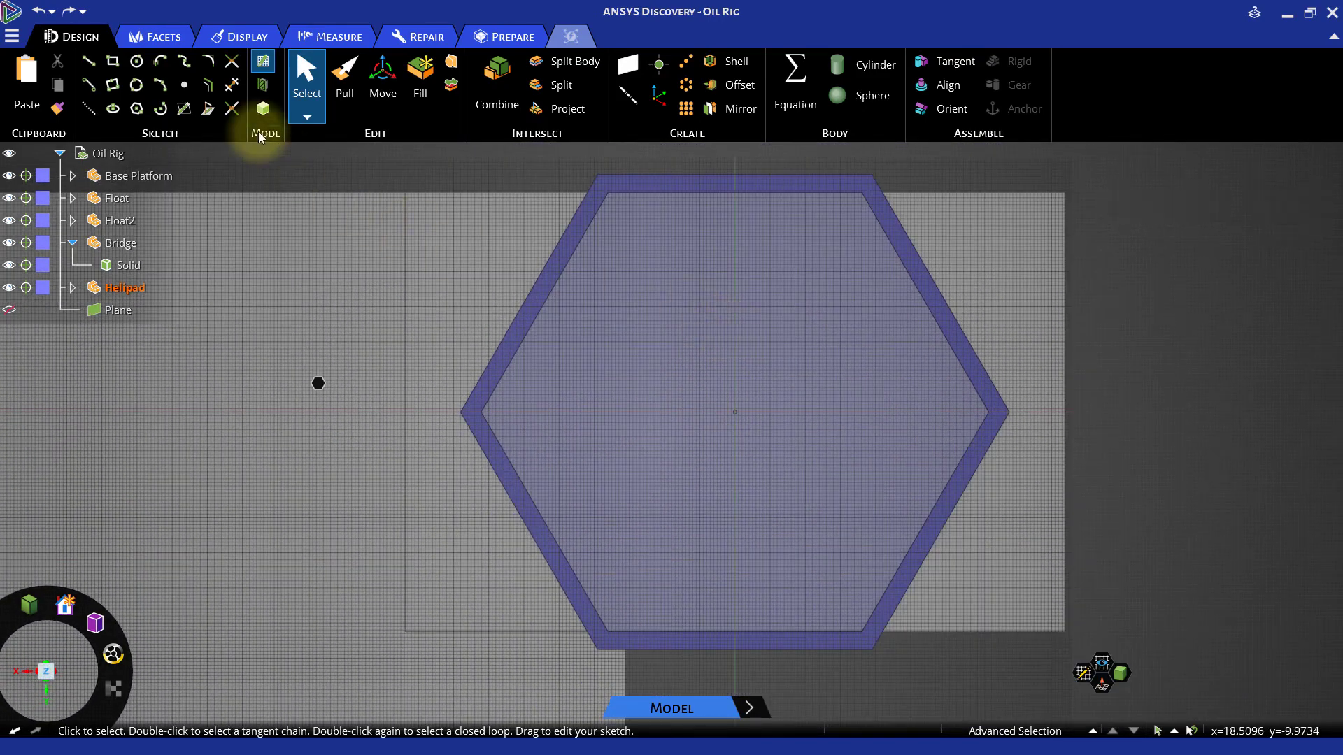
click(88, 61)
- Draw a 3.5 m by 2.5 m rectangle from the centre of the helipad hexagon
click(112, 60)
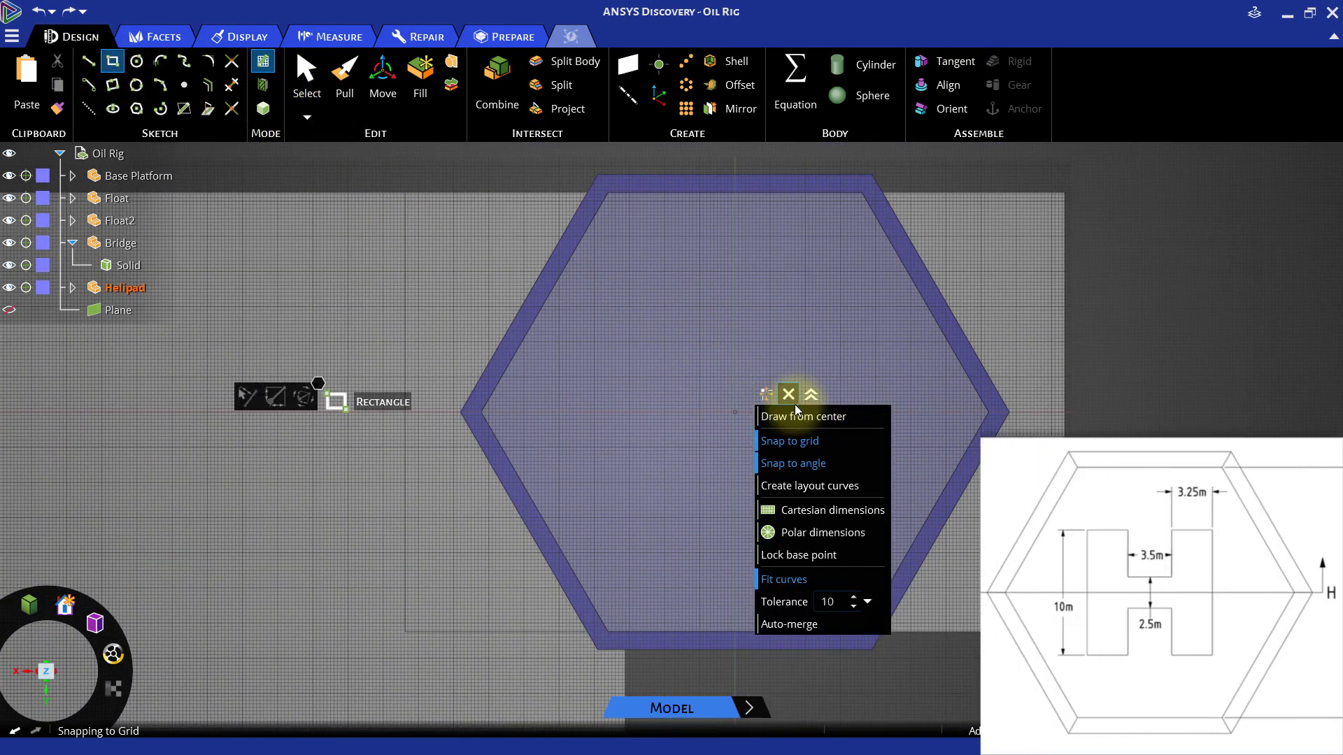
click(765, 396)
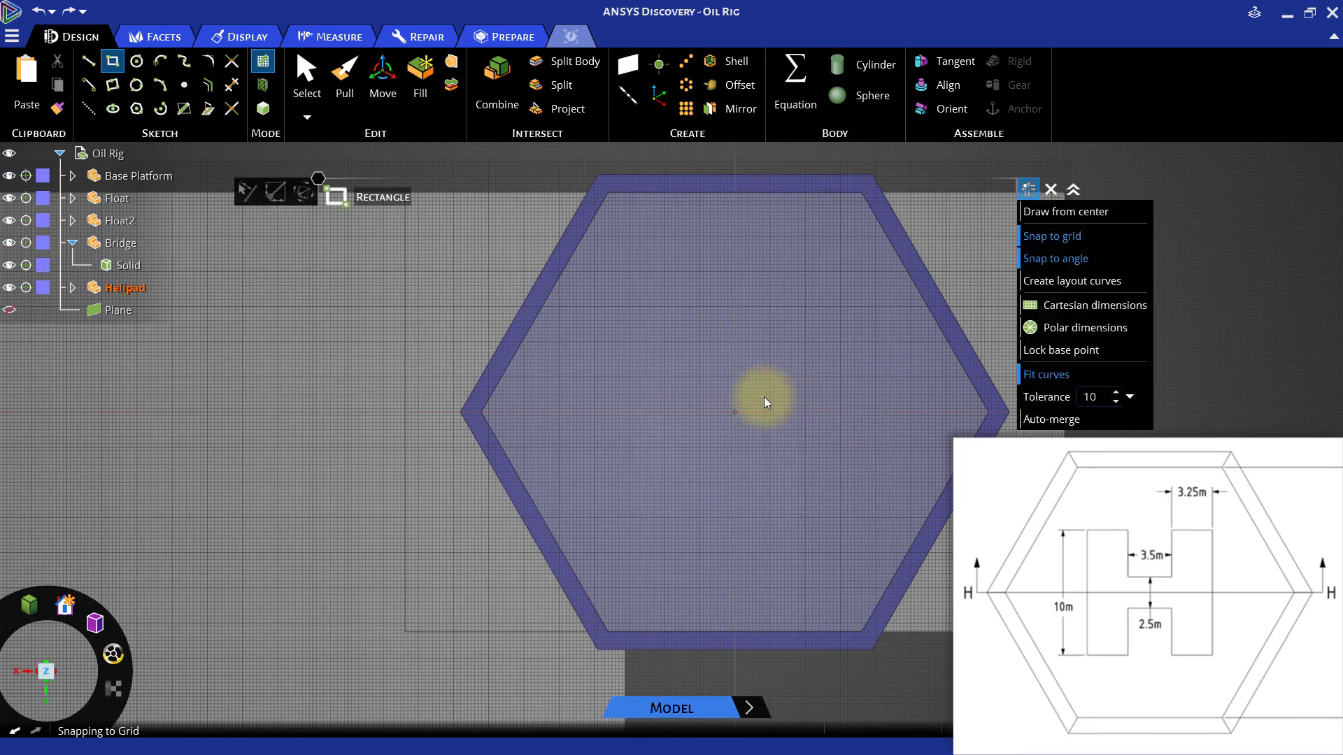
click(1056, 211)
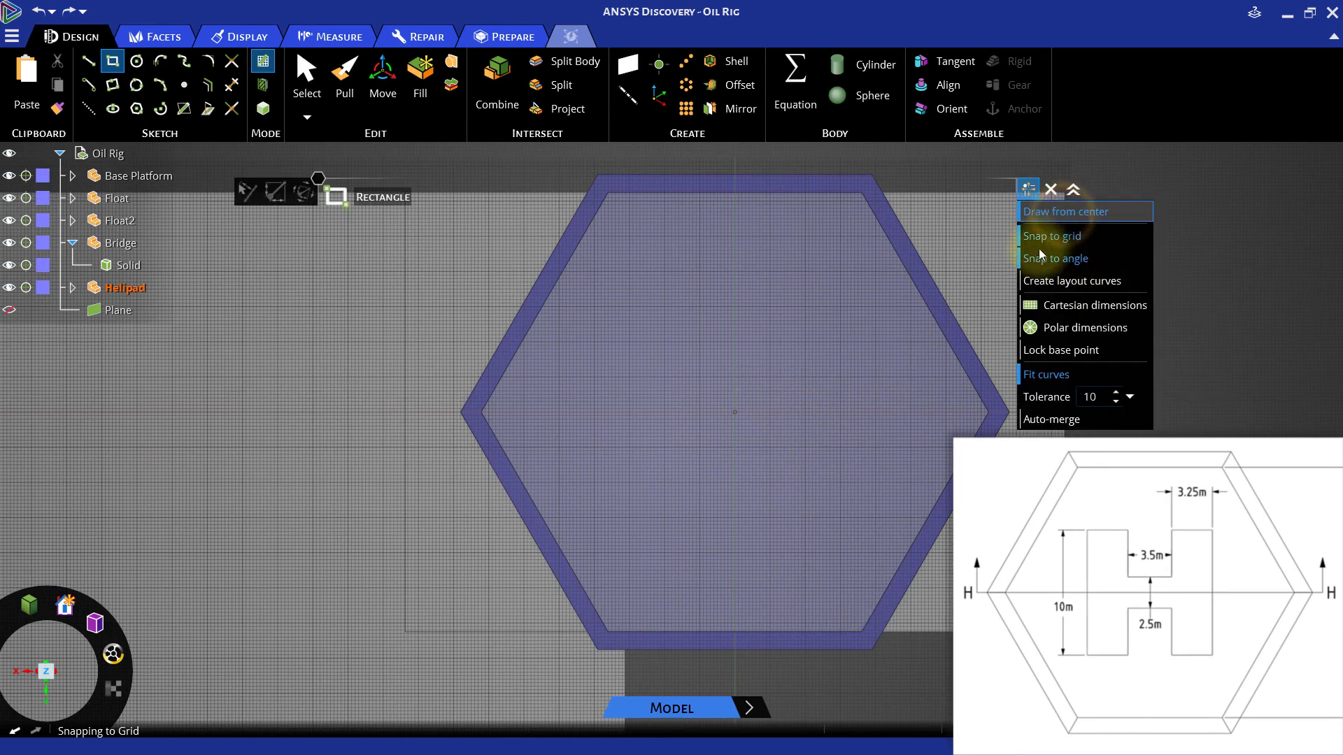
click(736, 412)
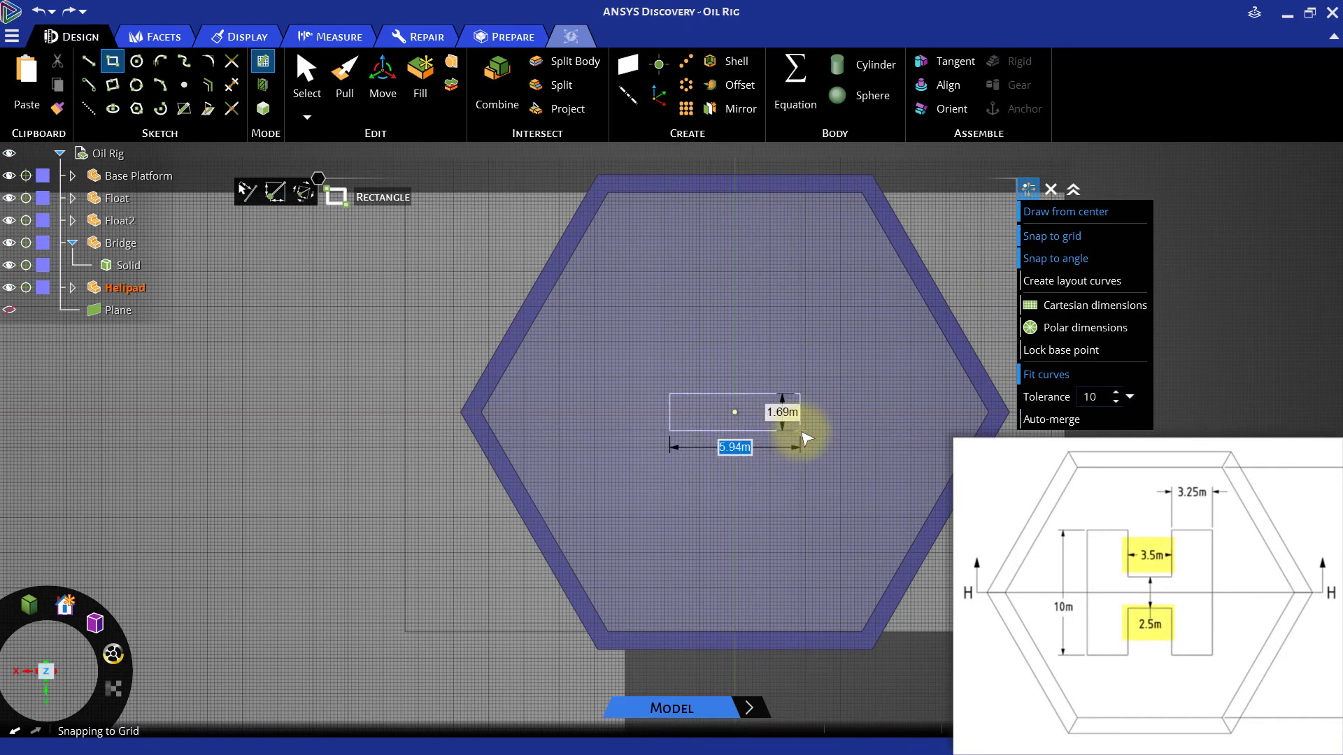
text(3.5)
key(Tab)
text(2.5)
key(Tab)
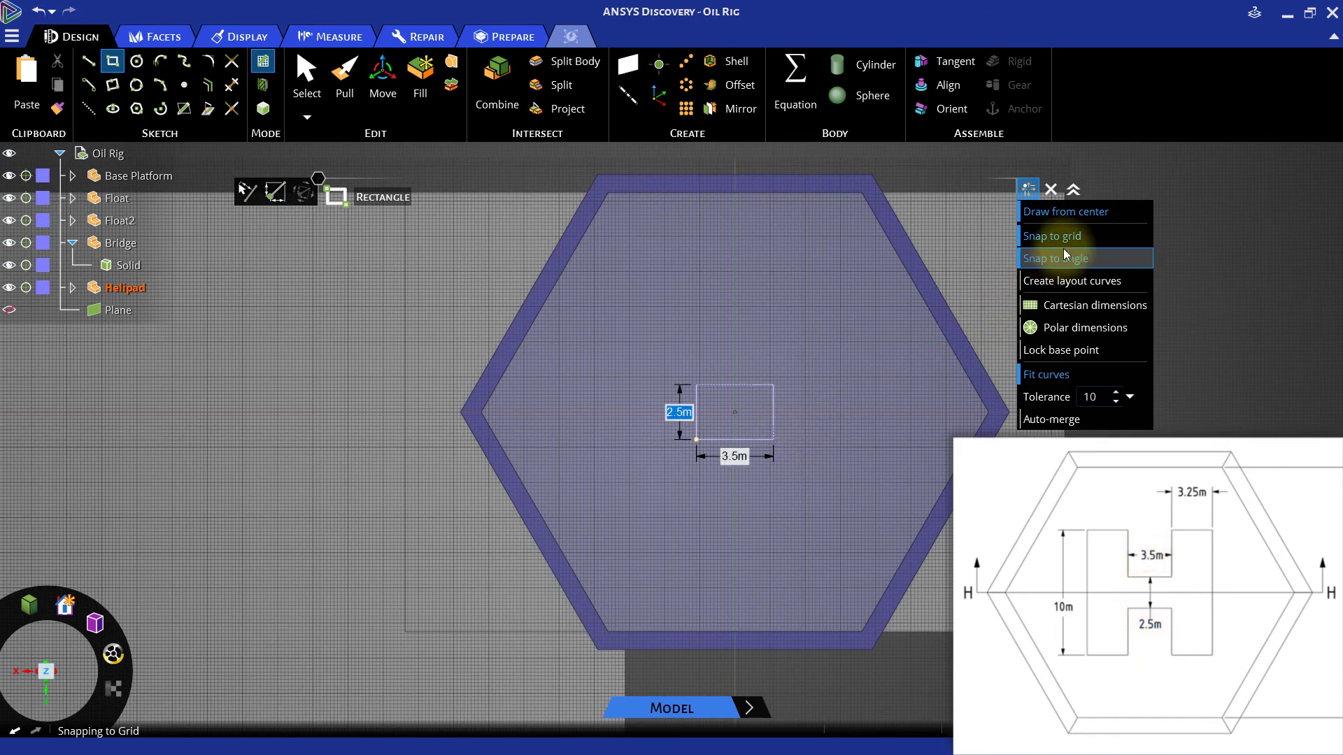
- With grid snap off, draw a 3.25 m by 10 m corner rectangle 5 m off the crossbar's left midpoint
click(1080, 214)
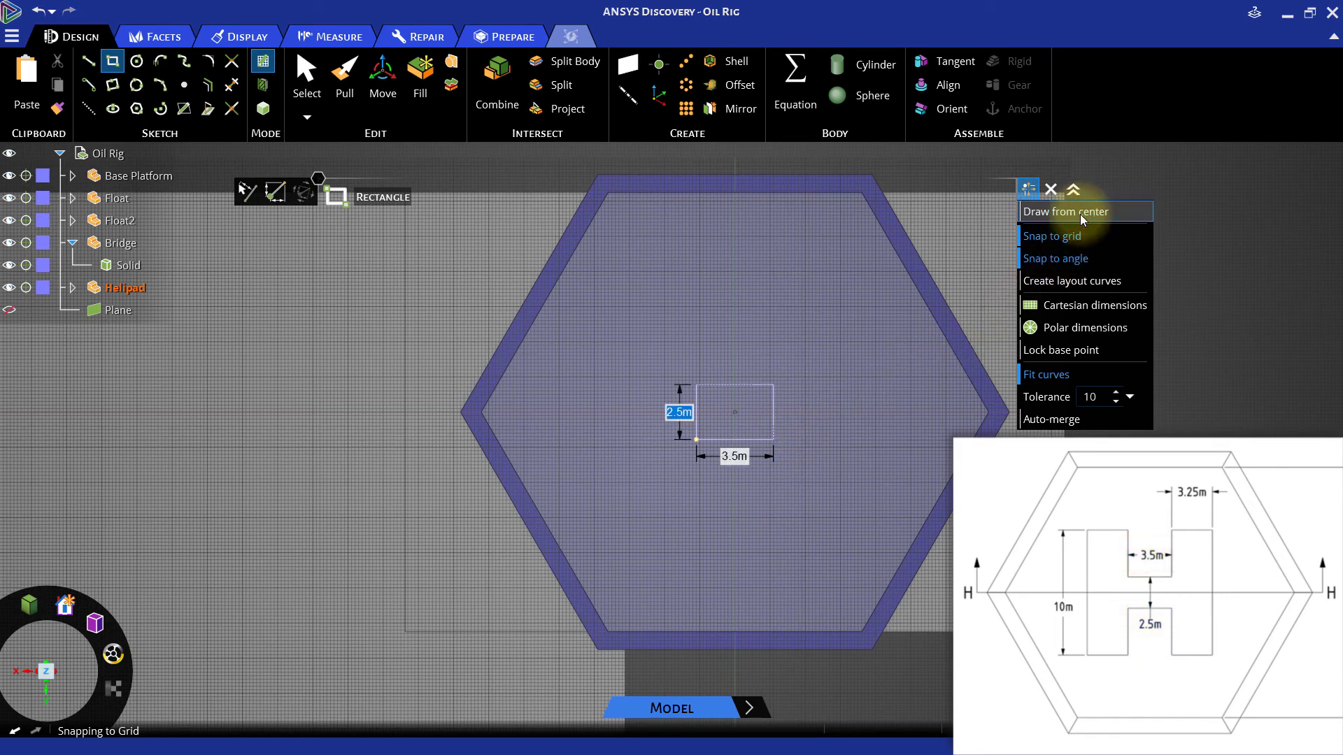
click(1058, 236)
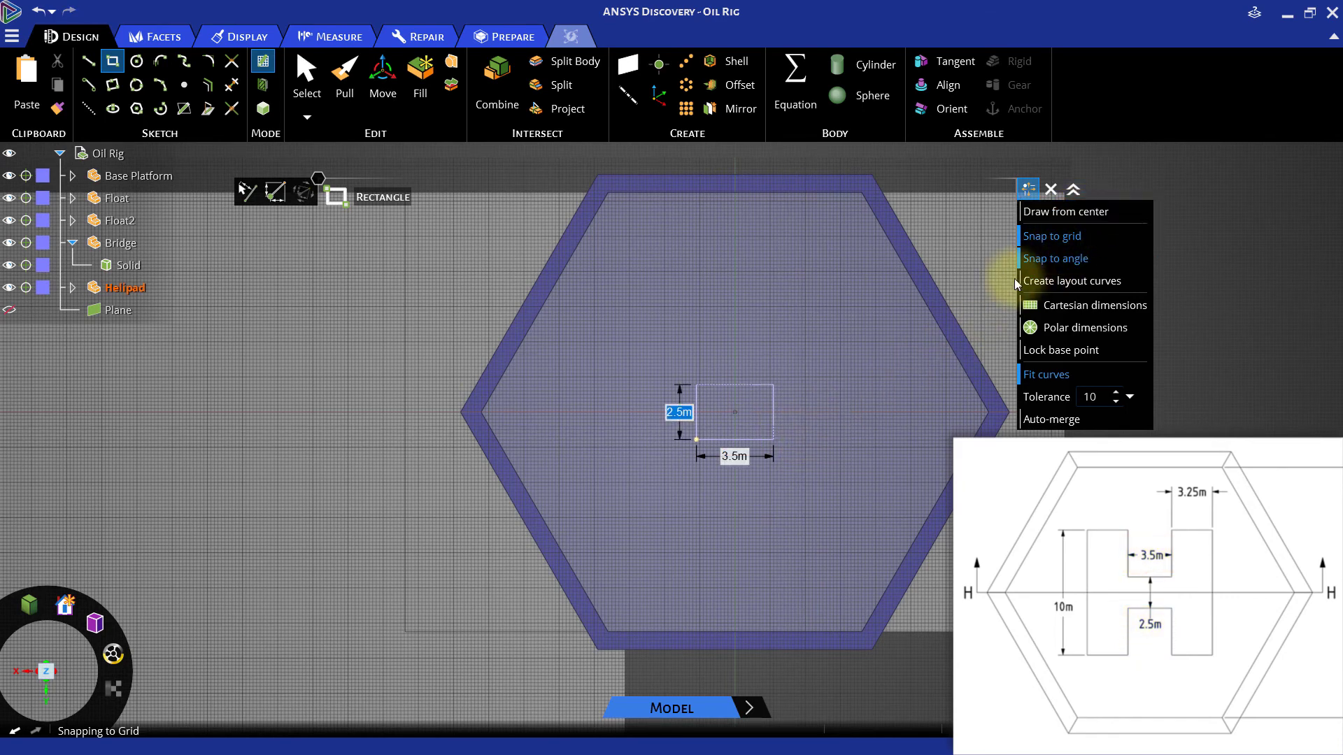
key(shift)
click(697, 413)
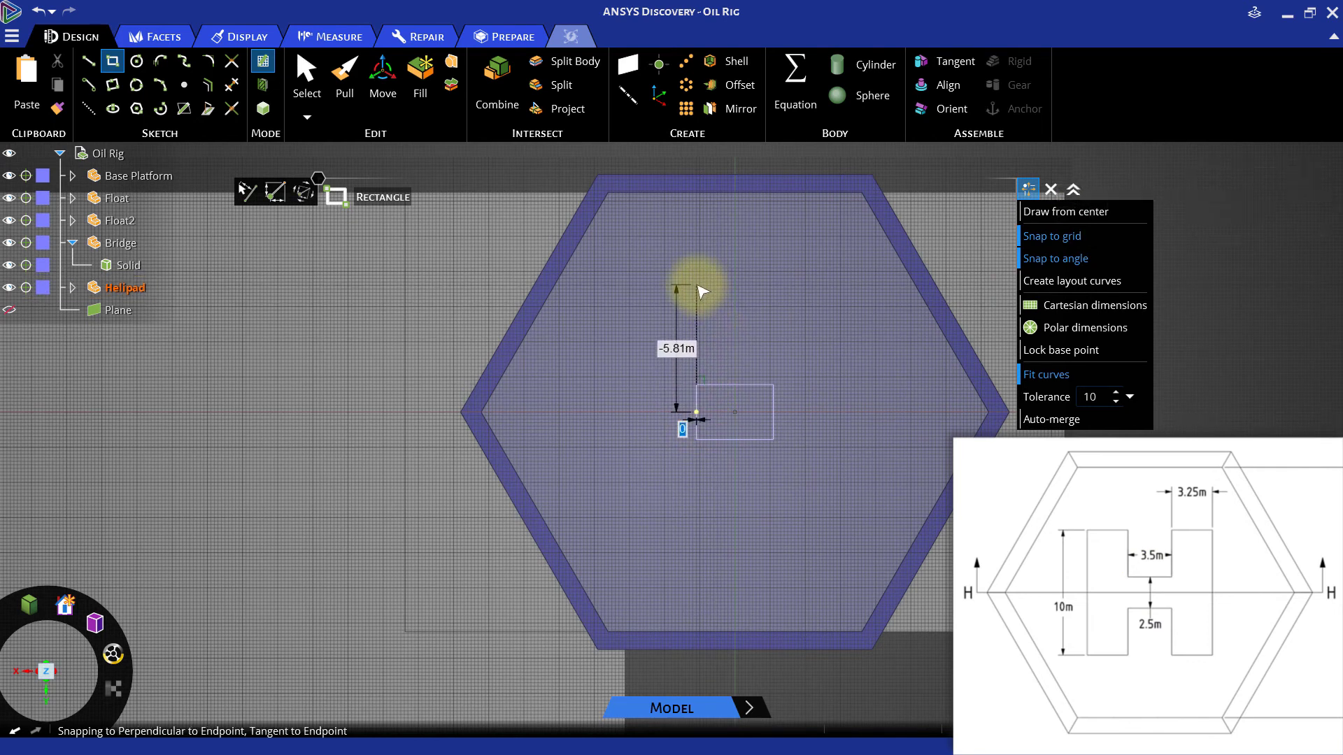
key(Tab)
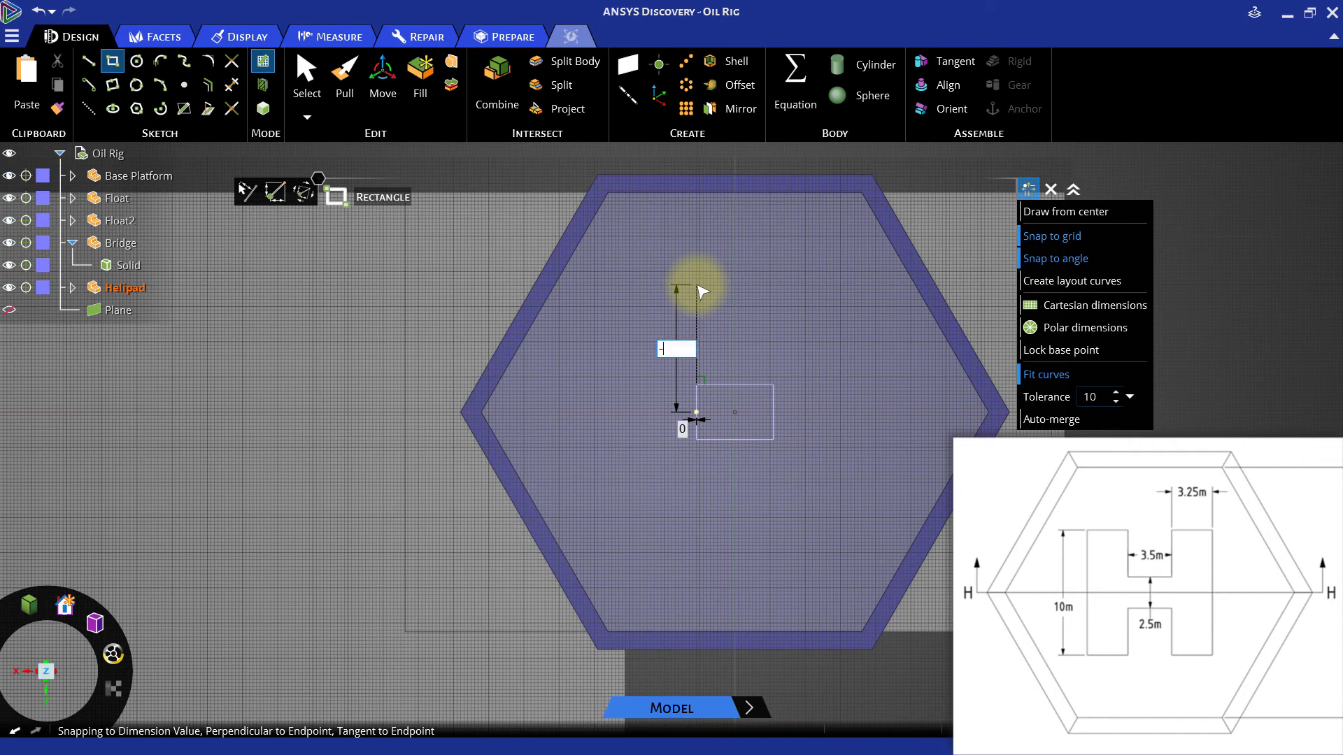
key(Tab)
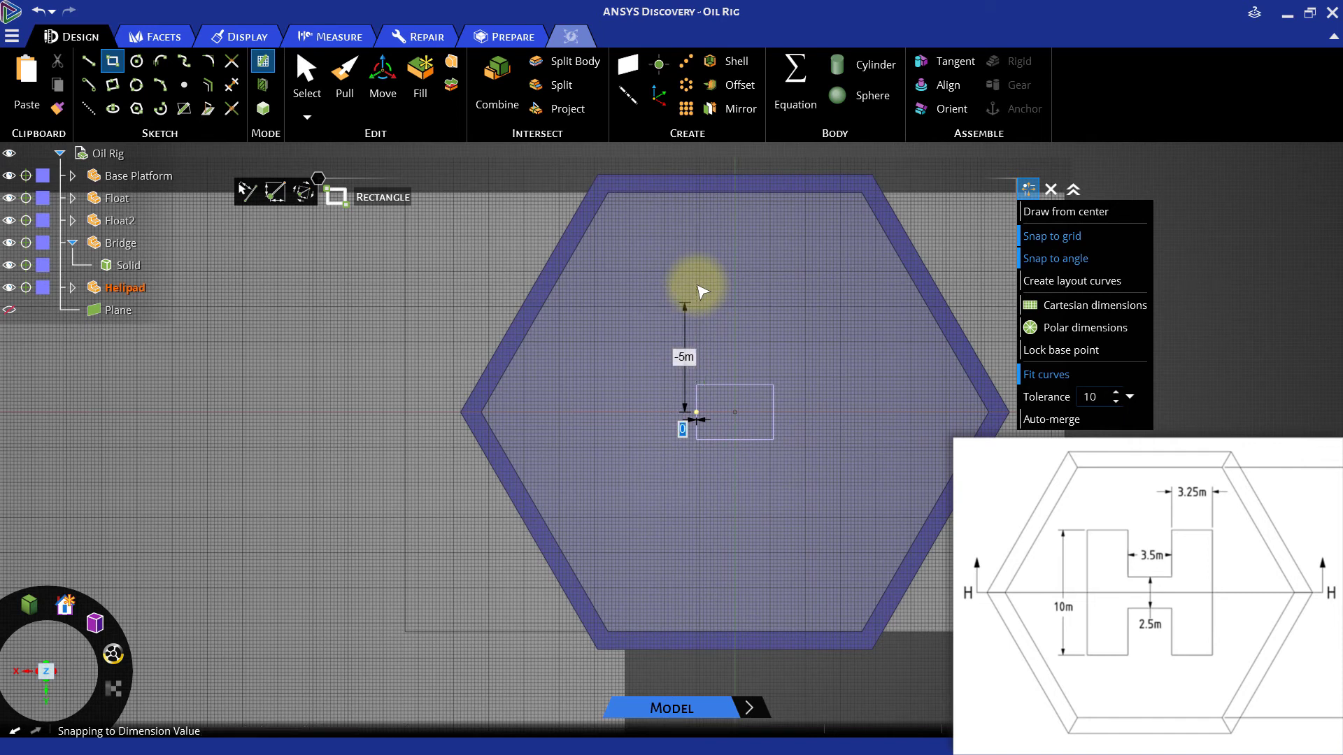
key(Return)
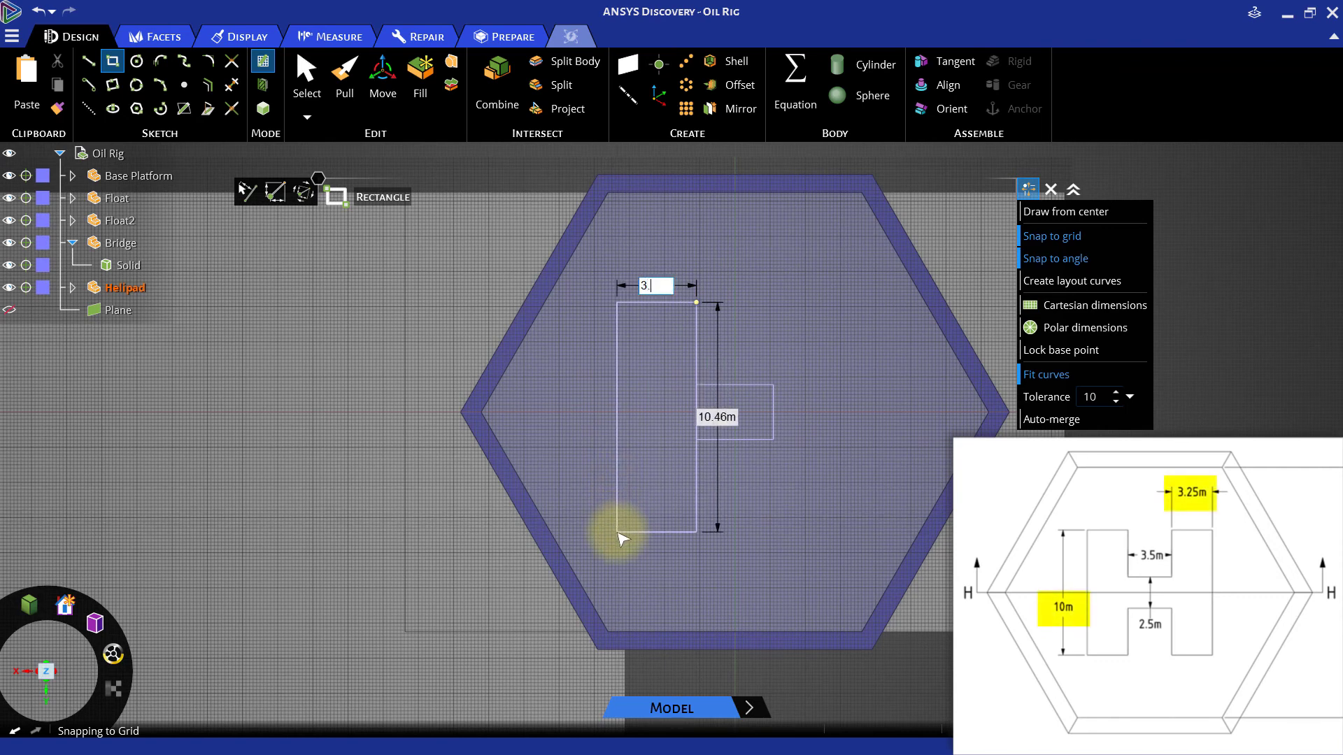
key(Tab)
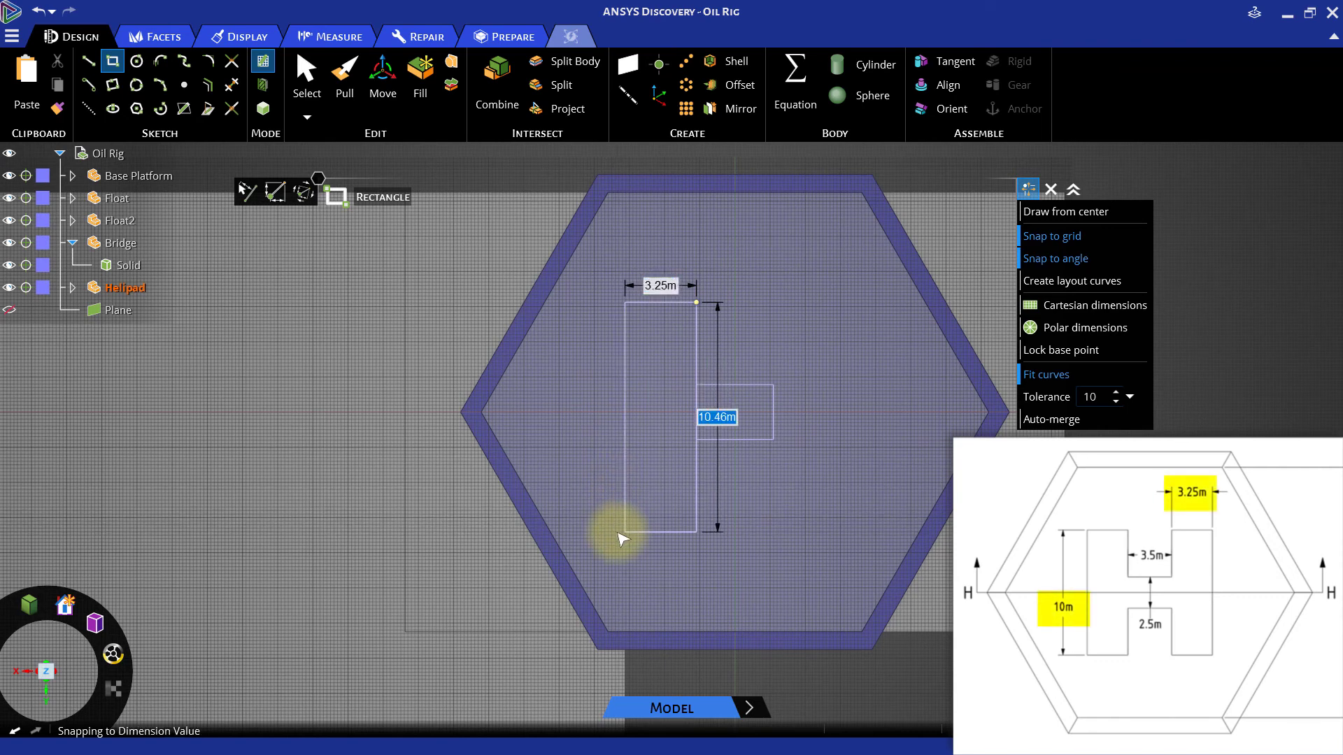
key(Tab)
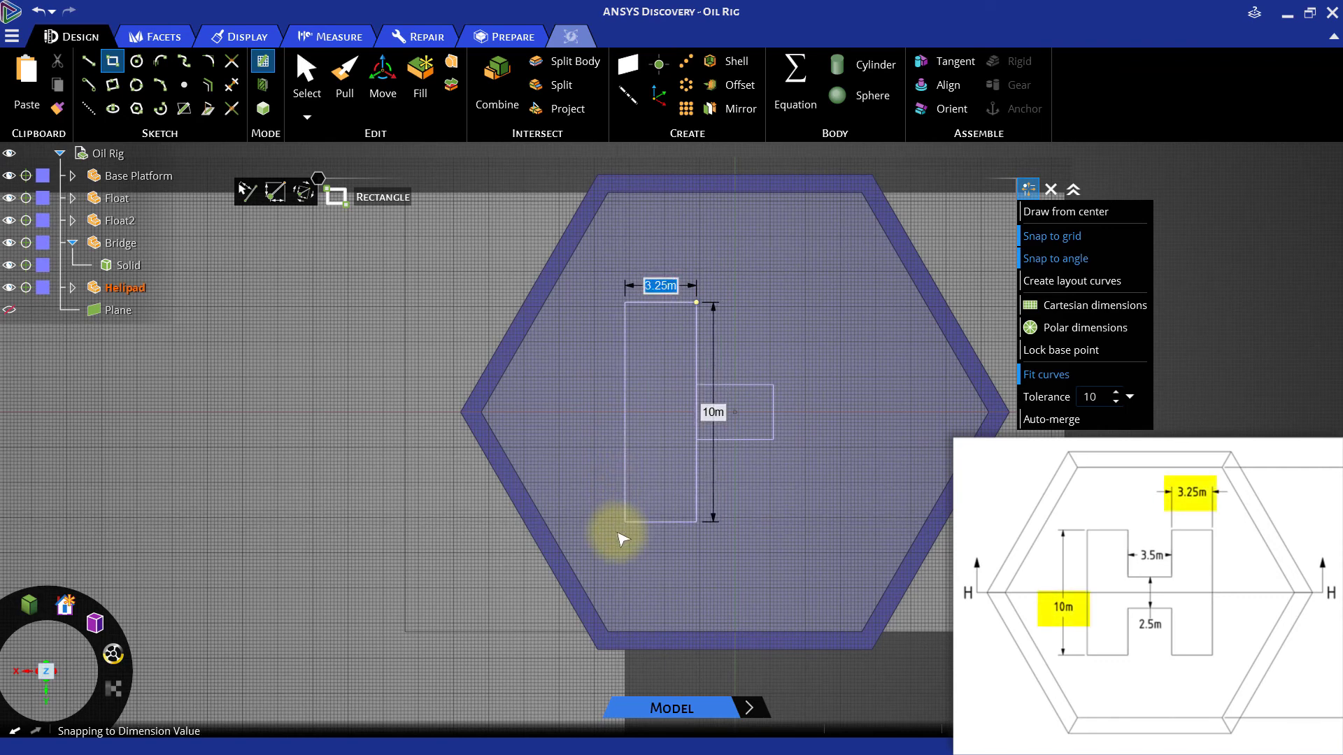
key(Tab)
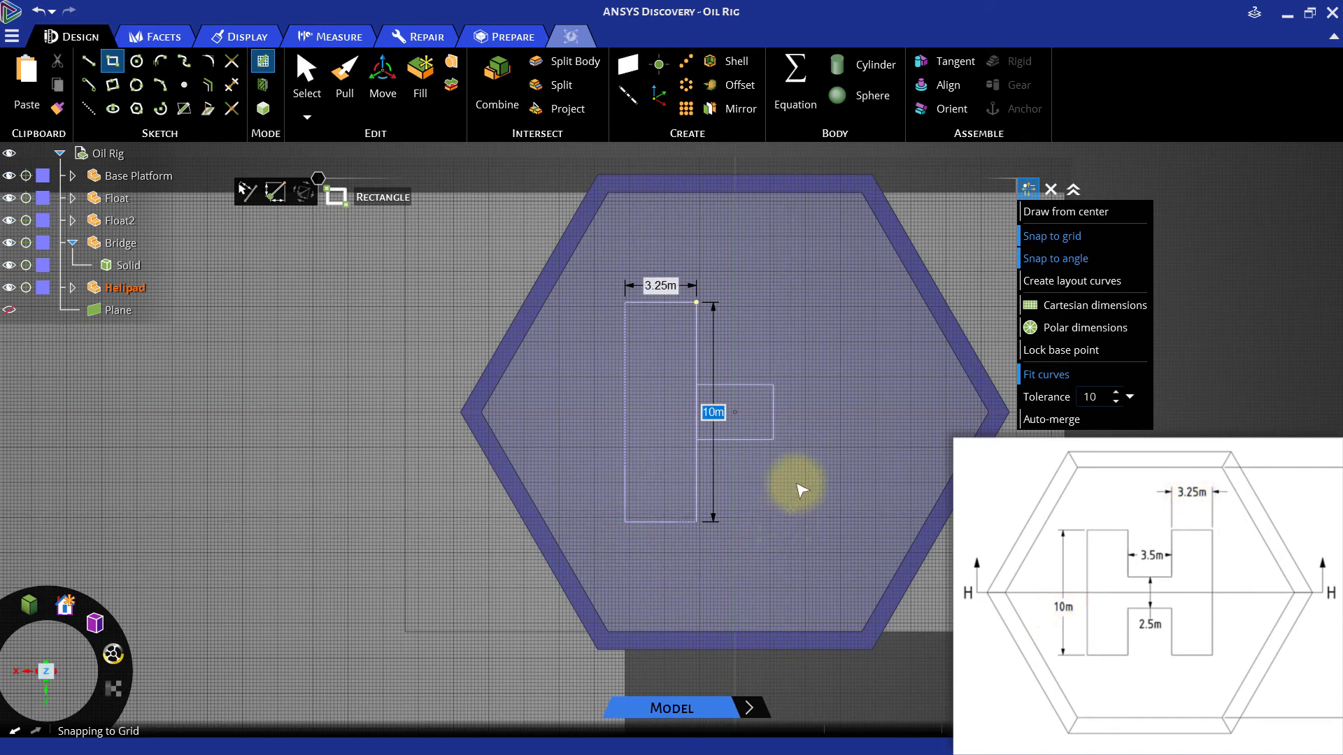
- Draw the right leg as a 3.25 m by 10 m rectangle offset 0, -5 m from the crossbar's right edge
click(773, 413)
key(shift)
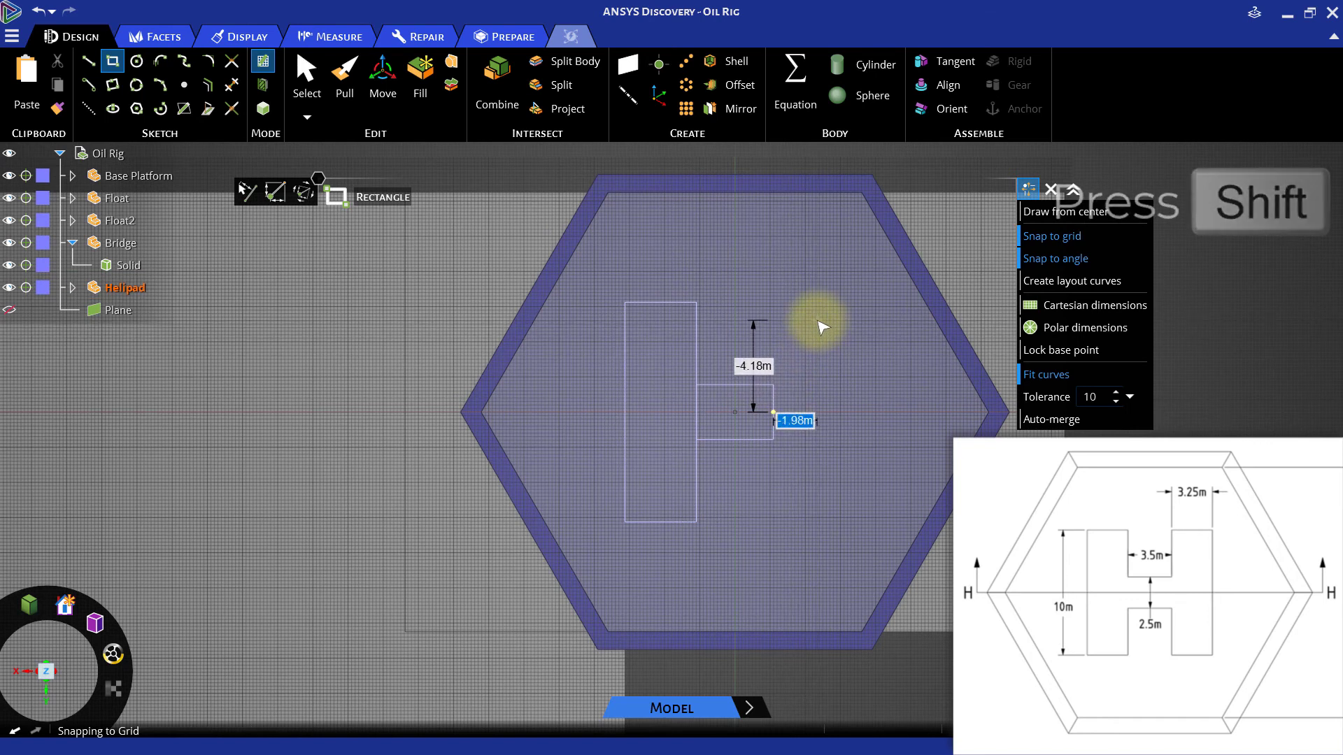
text(0)
key(Tab)
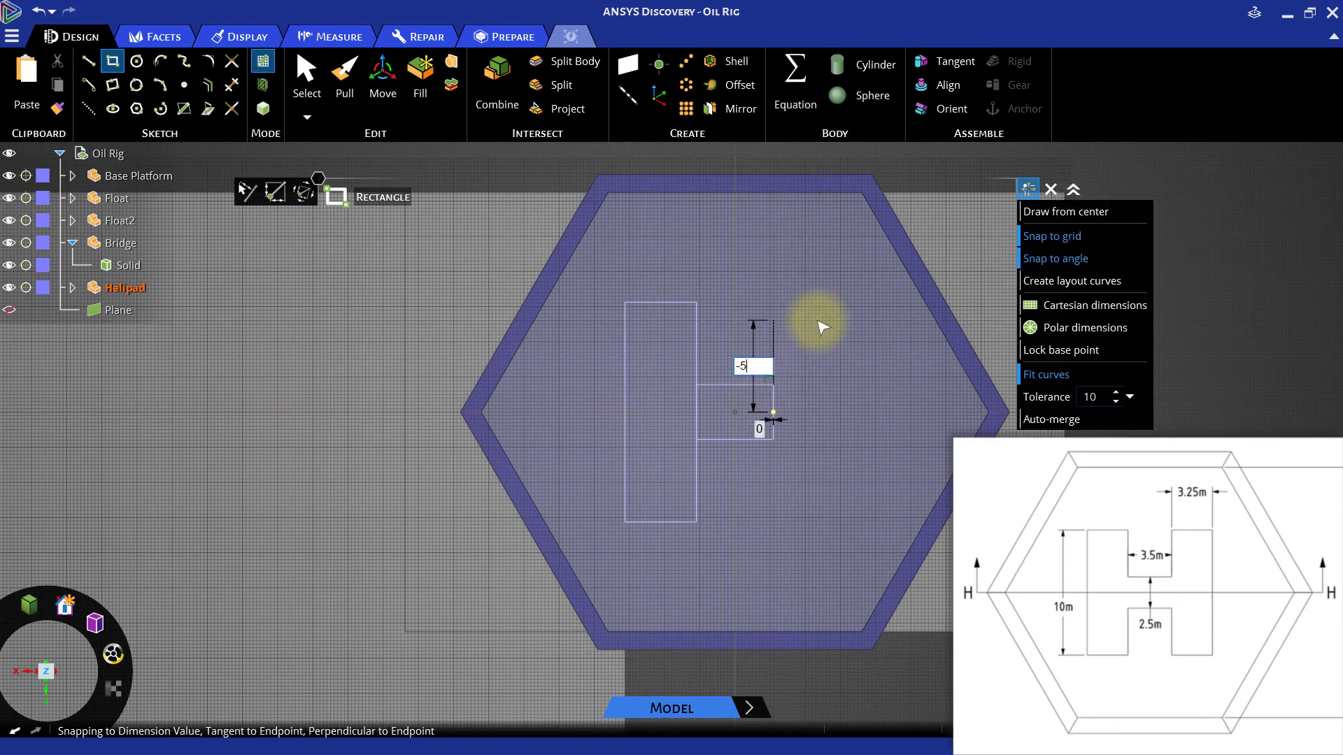
text(-5)
key(Tab)
key(Return)
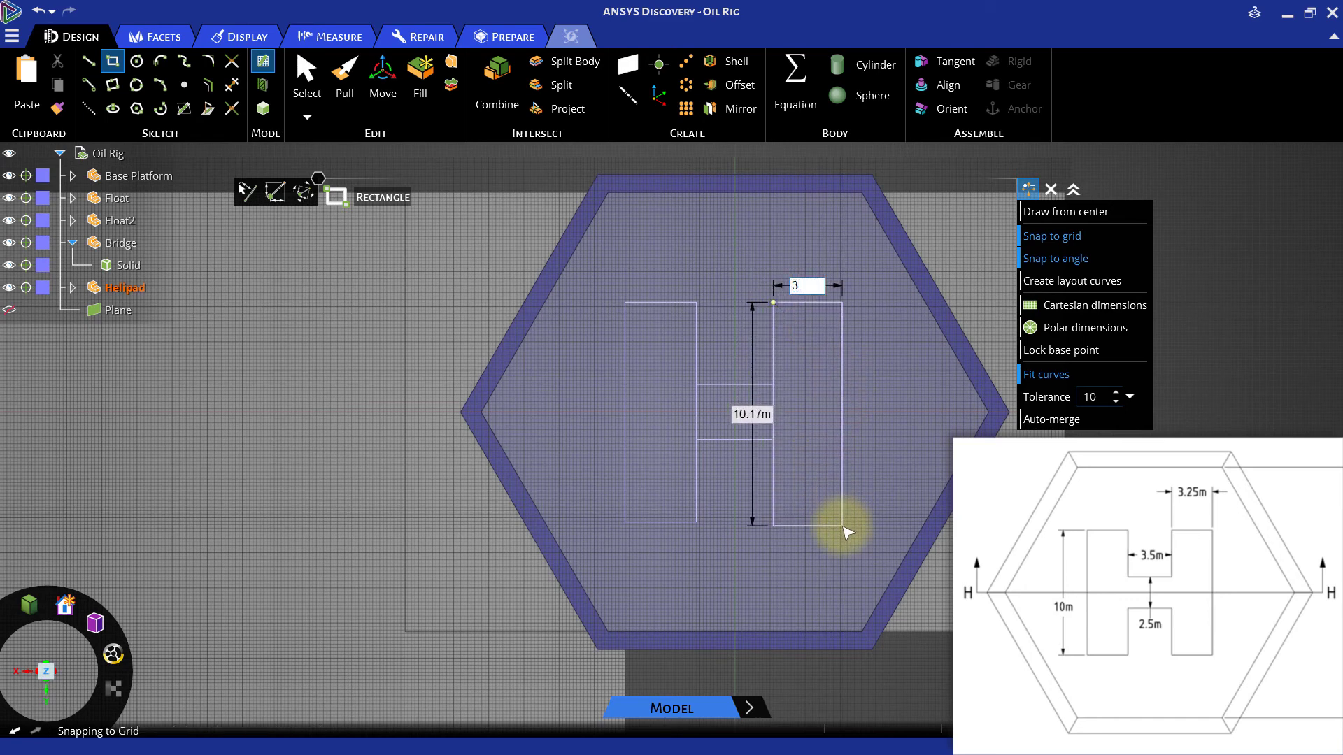
key(Tab)
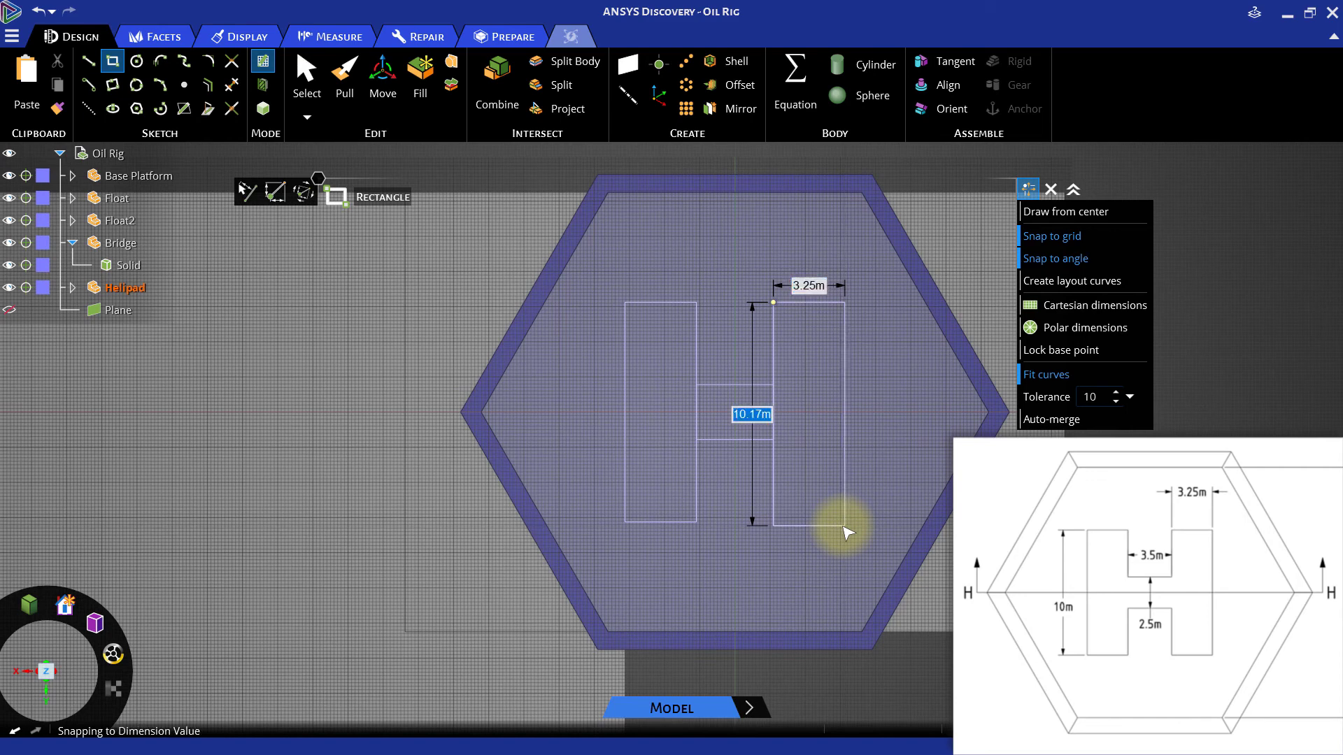
key(Return)
- Trim both inner leg edges crossing the crossbar into one H face, then exit the sketch
key(Escape)
click(231, 84)
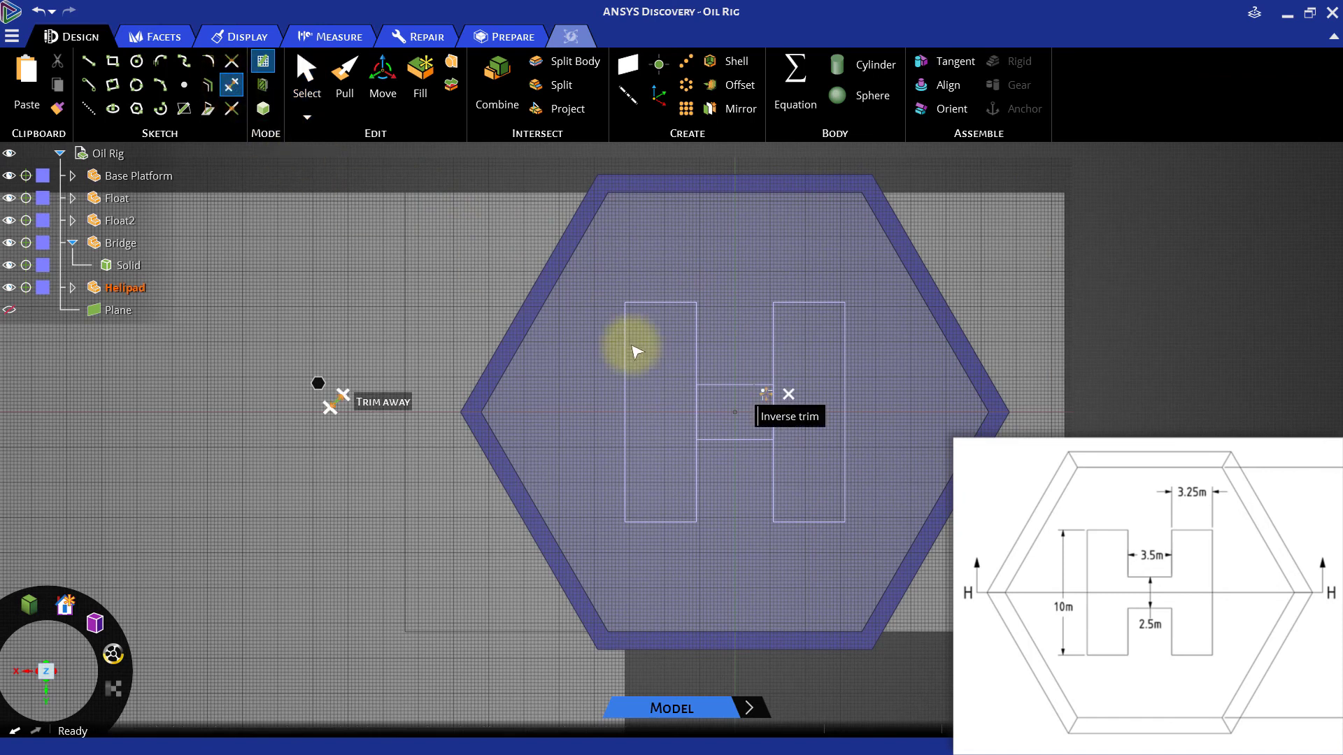
click(698, 409)
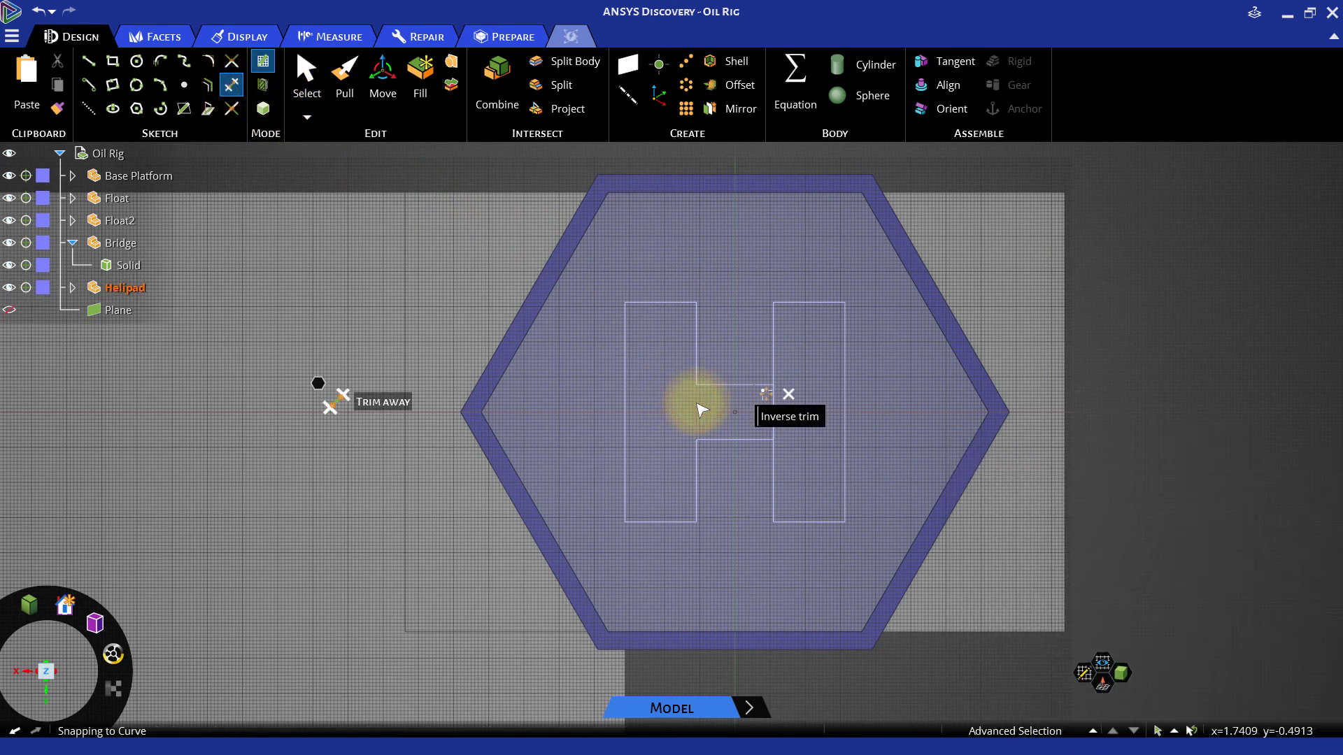
click(775, 430)
key(d)
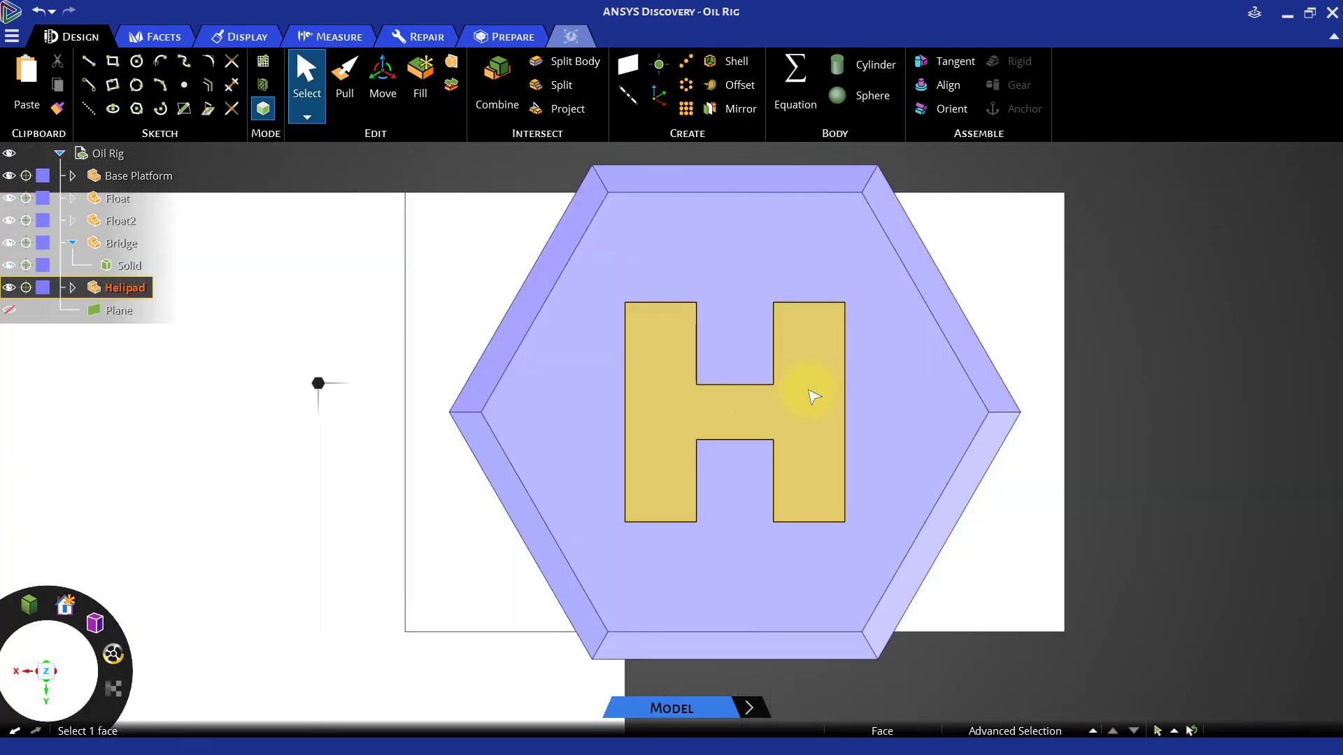
- Colour the H face yellow and clear the selection
click(814, 398)
click(228, 37)
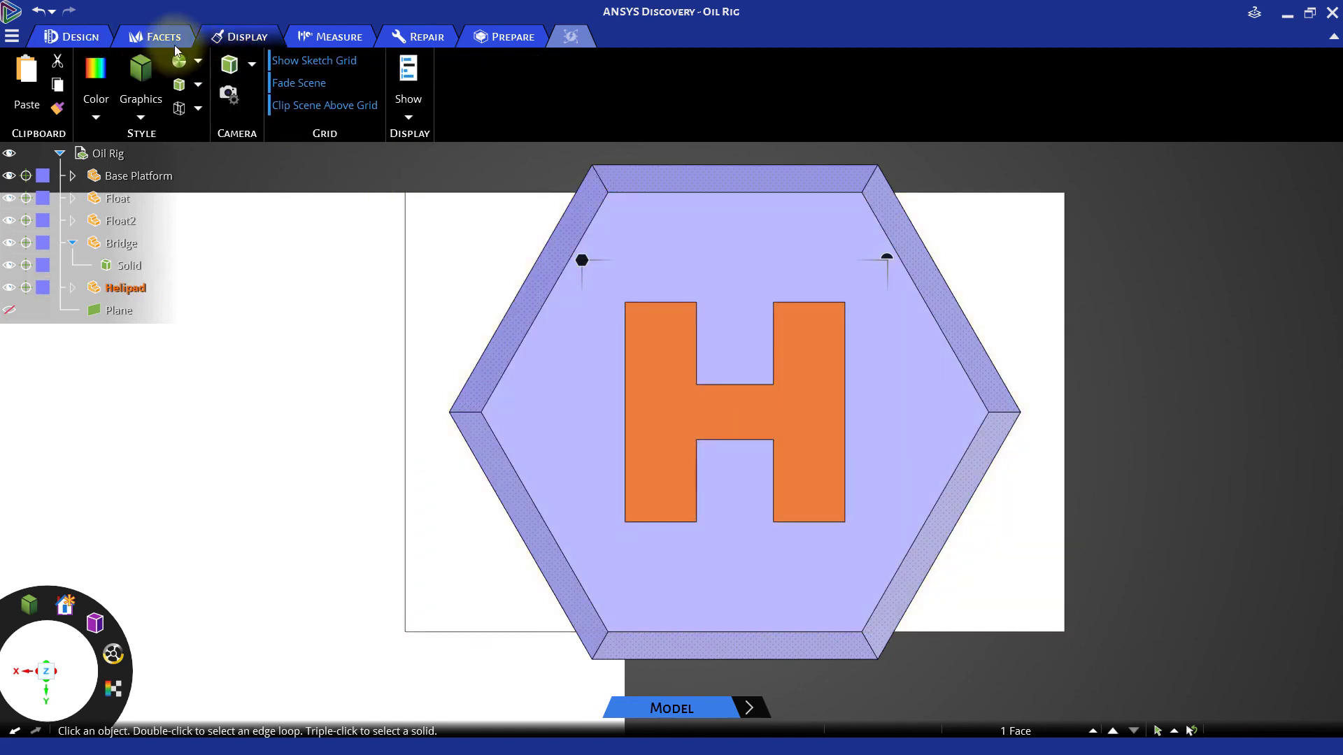
click(99, 121)
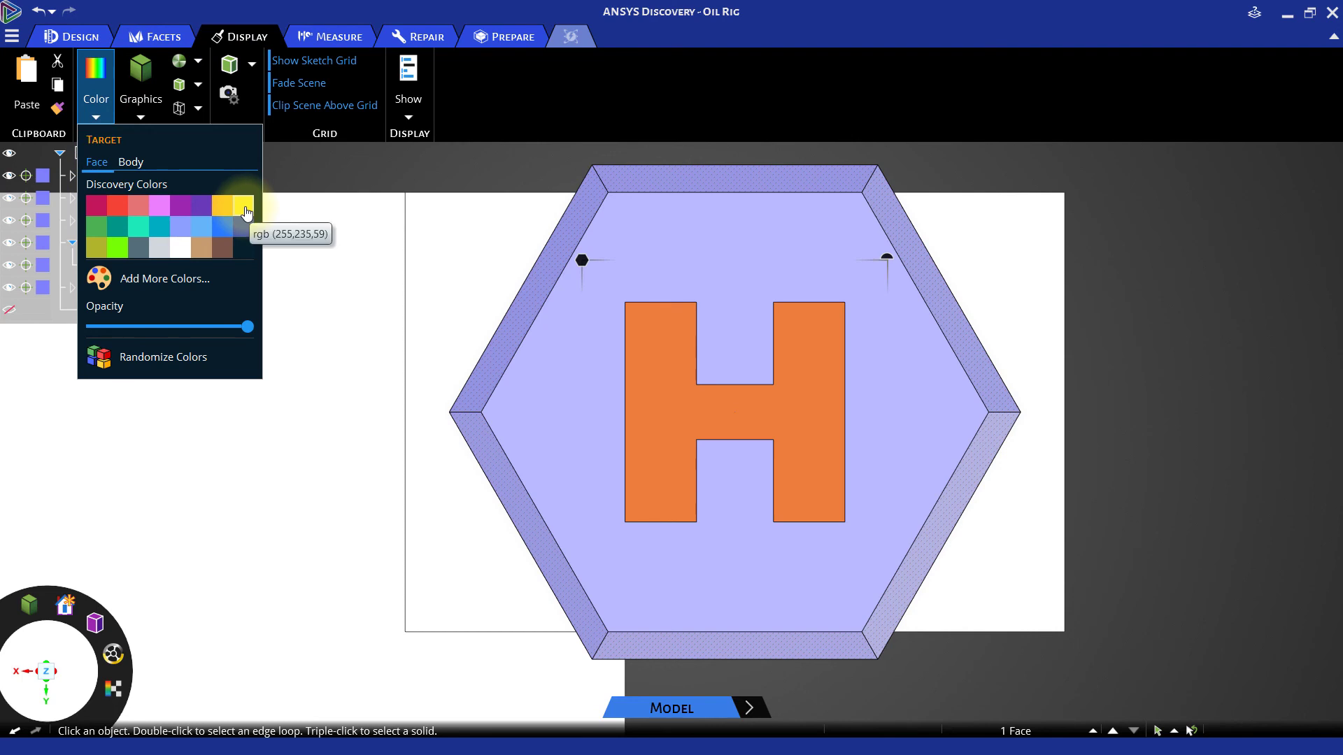
click(239, 205)
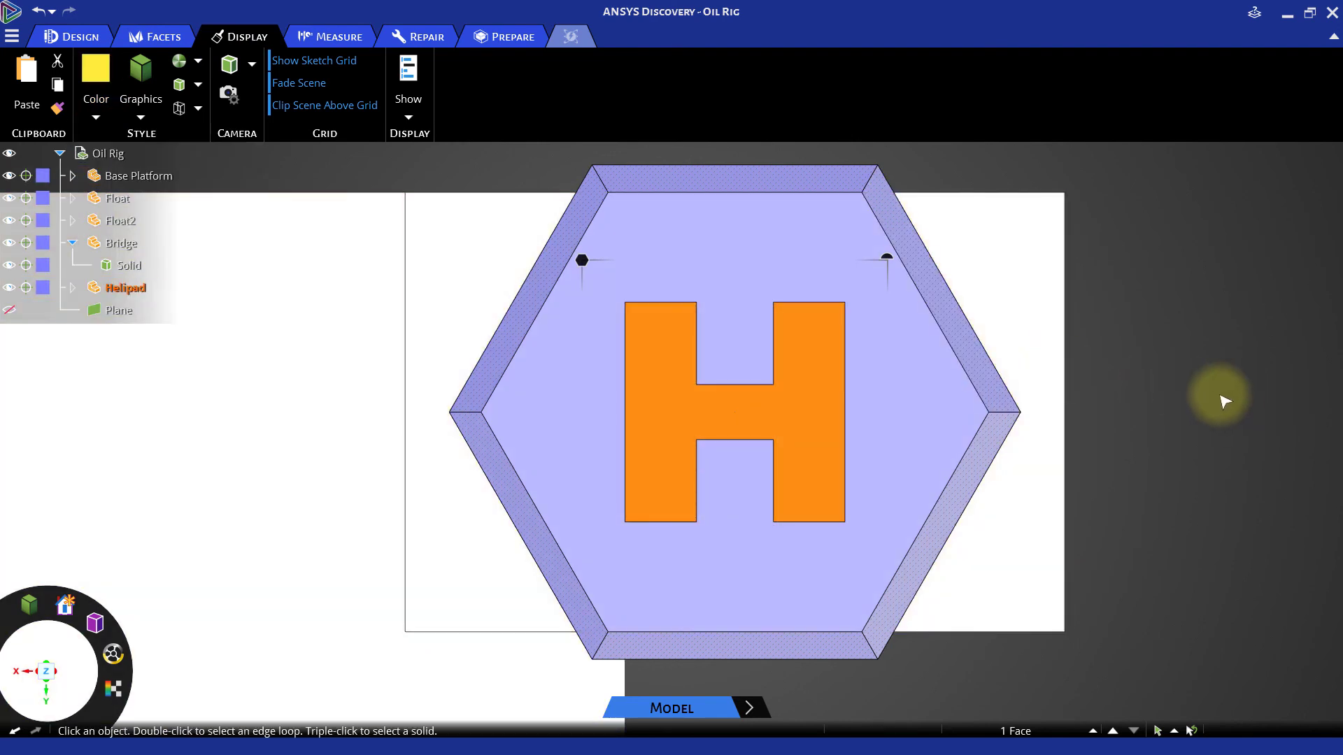
click(1217, 393)
- Zoom out and return to the home view of the whole oil rig
scroll(1201, 414, down, 3)
scroll(1200, 414, down, 2)
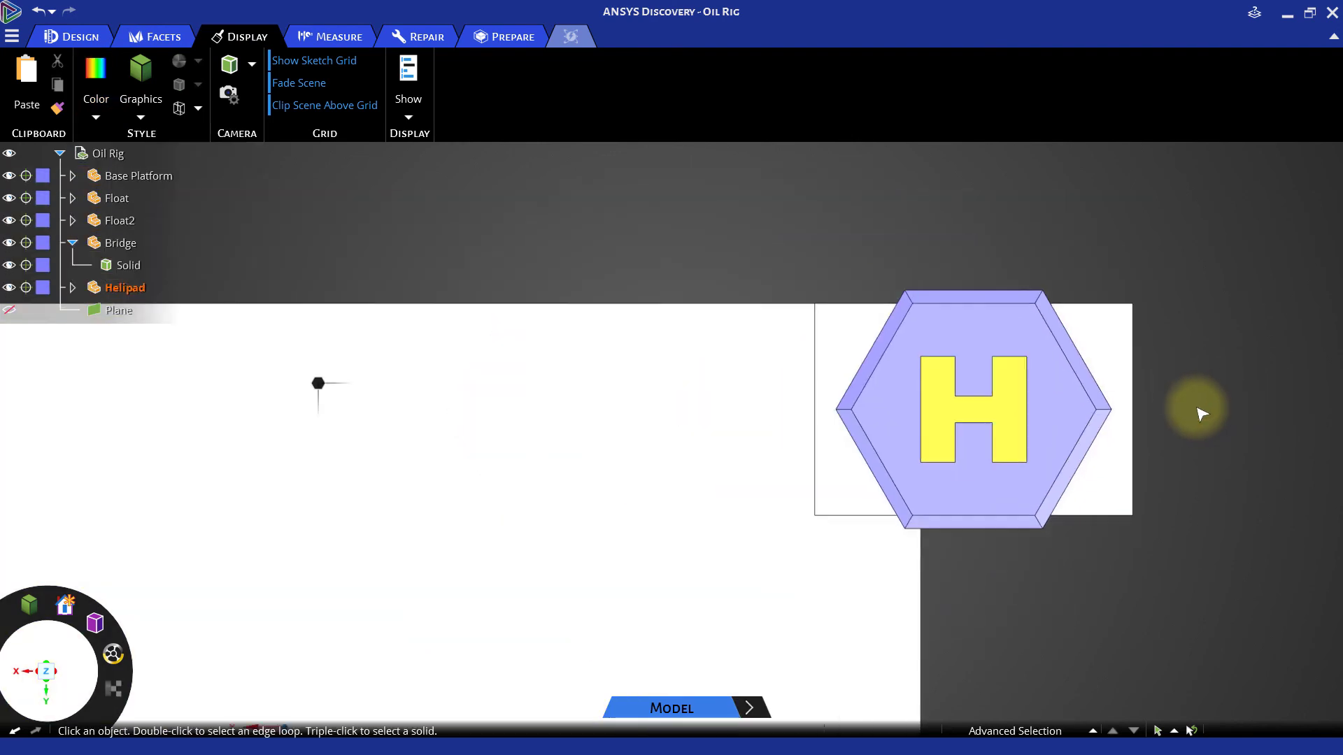
key(h)
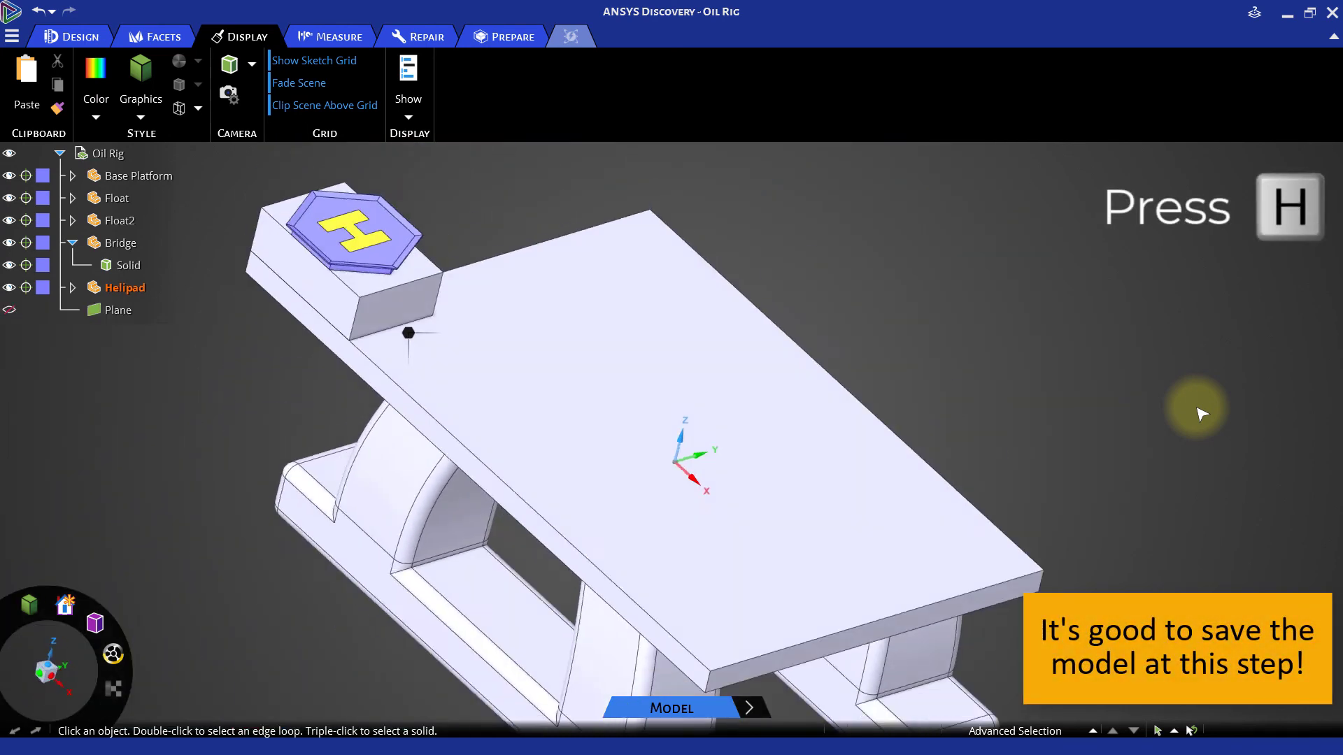